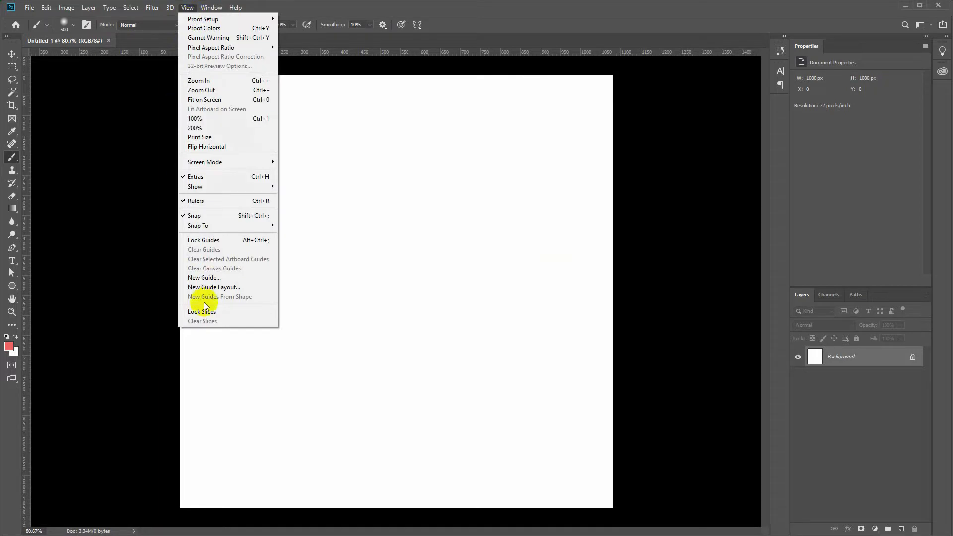
# Add two guide layouts to the canvas, one with 40 px margins and one with 0 px margins on all sides.
pyautogui.click(215, 286)
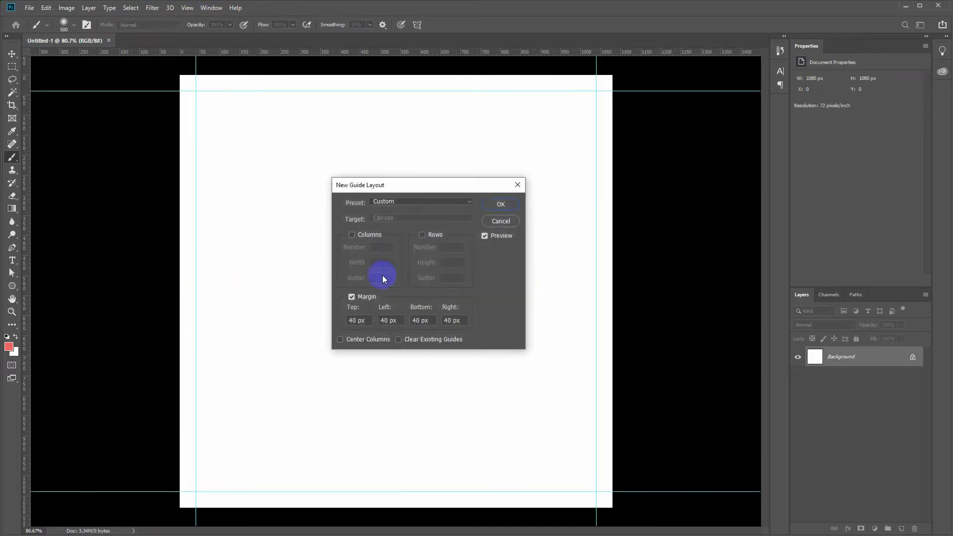
pyautogui.click(493, 202)
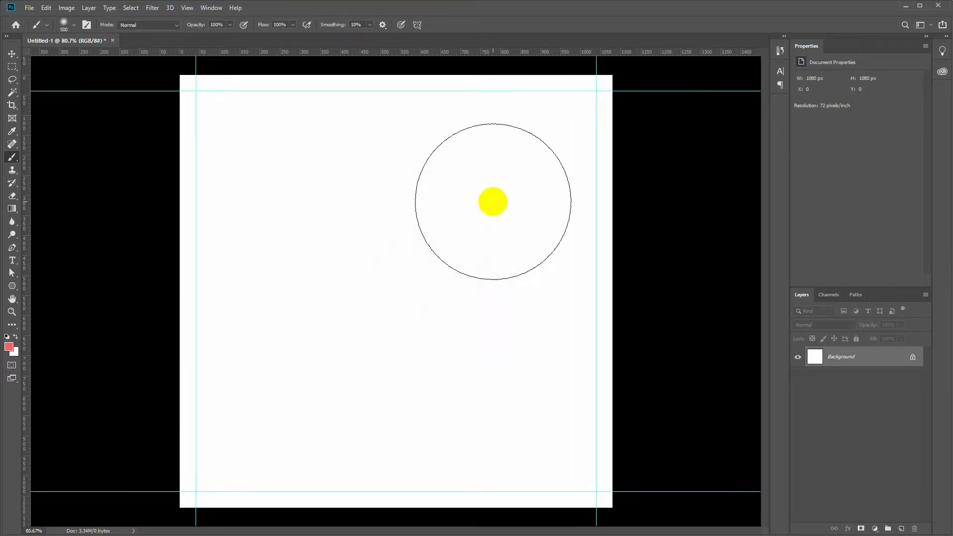
pyautogui.click(187, 8)
pyautogui.click(211, 284)
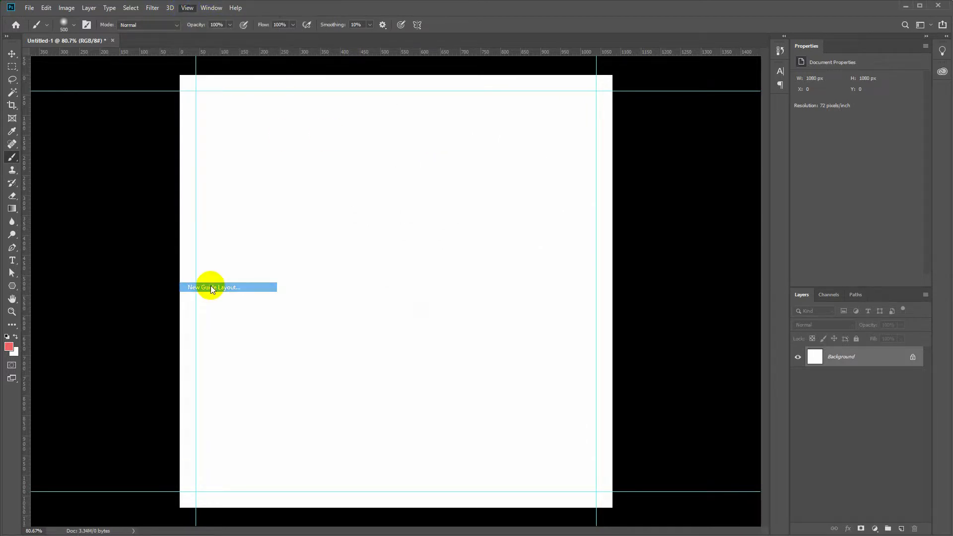
pyautogui.press('BackSpace')
pyautogui.click(384, 320)
pyautogui.press('BackSpace')
pyautogui.click(415, 320)
pyautogui.press('BackSpace')
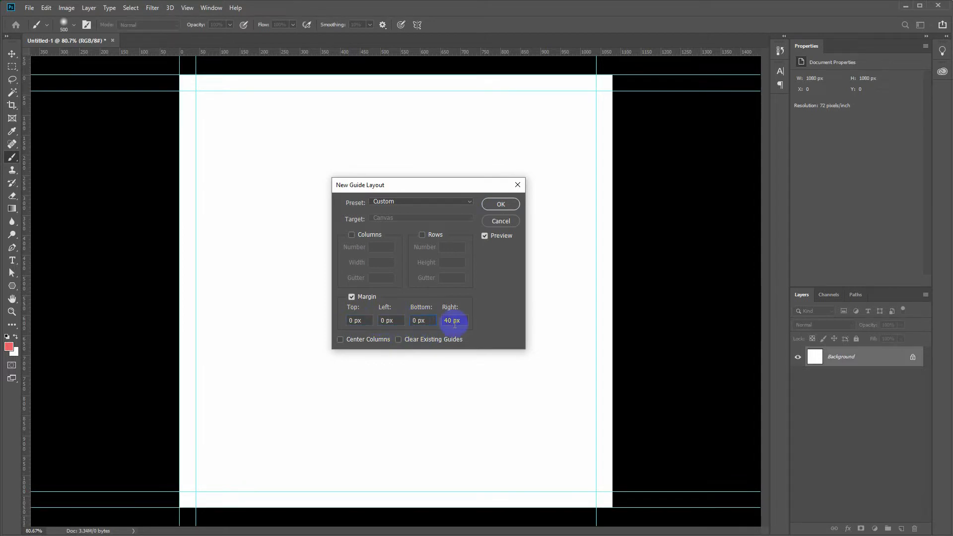
pyautogui.press('BackSpace')
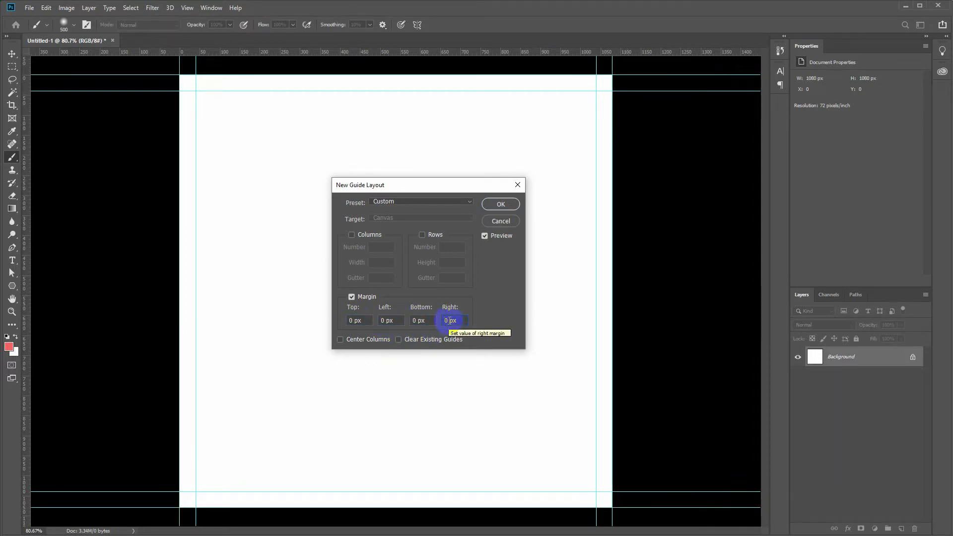
pyautogui.click(495, 204)
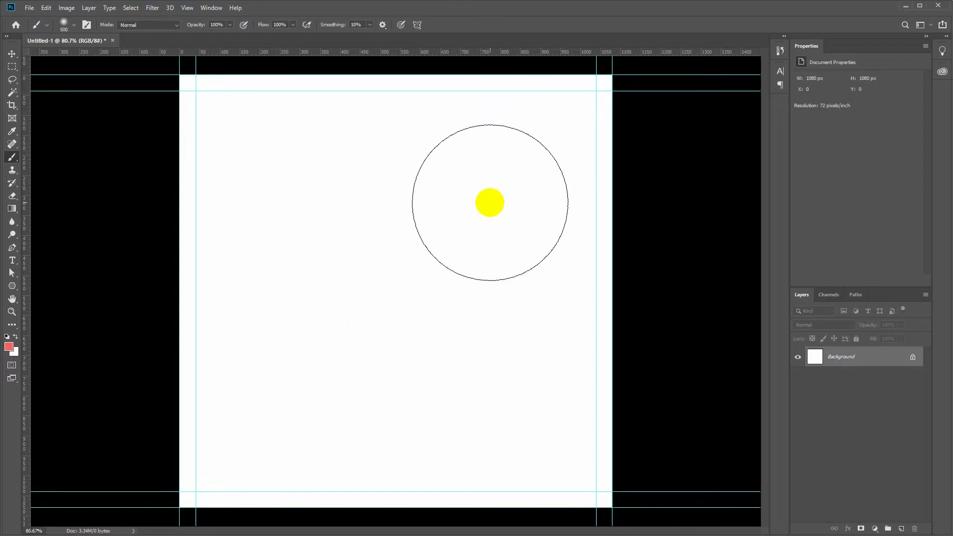
# Place the pngwing shoe image in the document and scale it up proportionally to about 893 px wide.
pyautogui.moveTo(367, 535); pyautogui.dragTo(367, 282)
pyautogui.moveTo(544, 131); pyautogui.dragTo(581, 97)
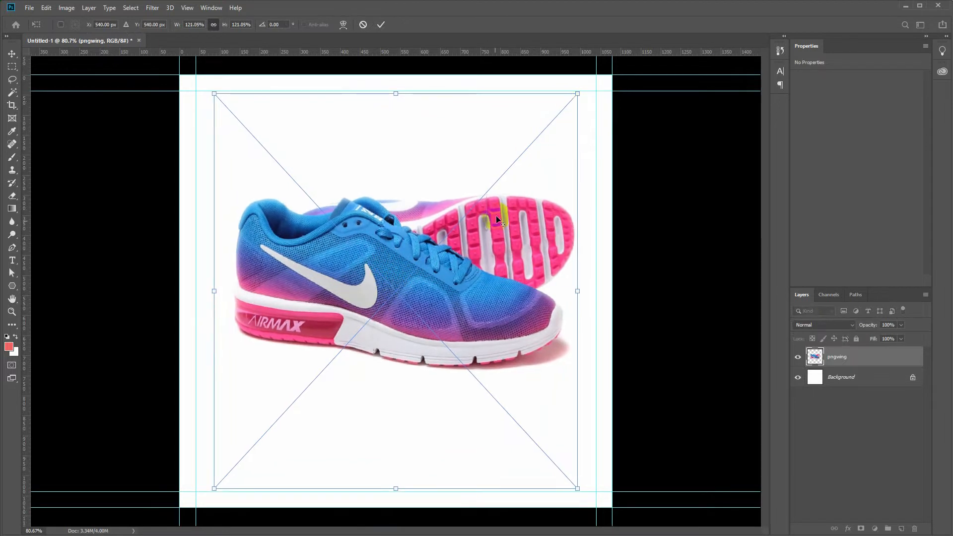
pyautogui.moveTo(575, 489); pyautogui.dragTo(579, 491)
pyautogui.press('Return')
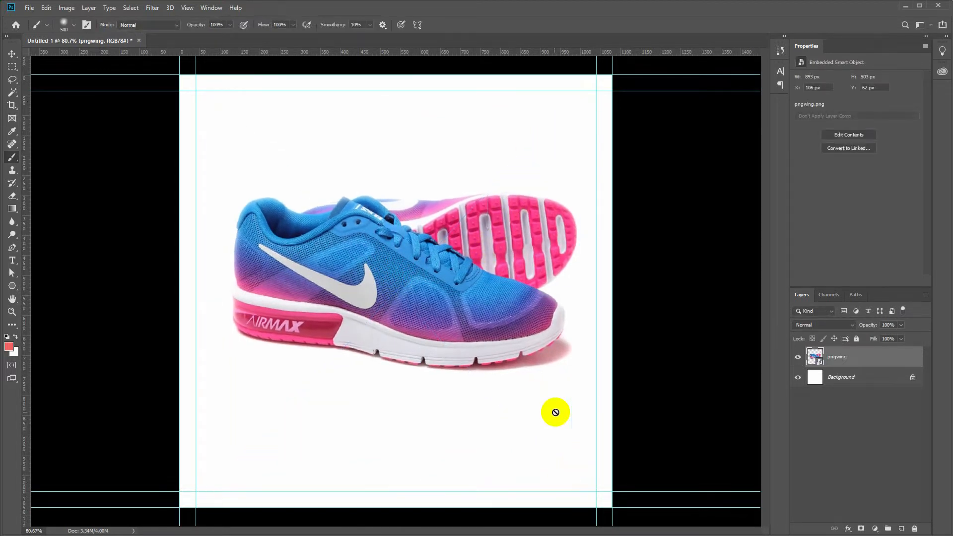
# Create a gradient fill layer named Gradient Fill 1 directly above the Background layer.
pyautogui.click(836, 386)
pyautogui.click(86, 9)
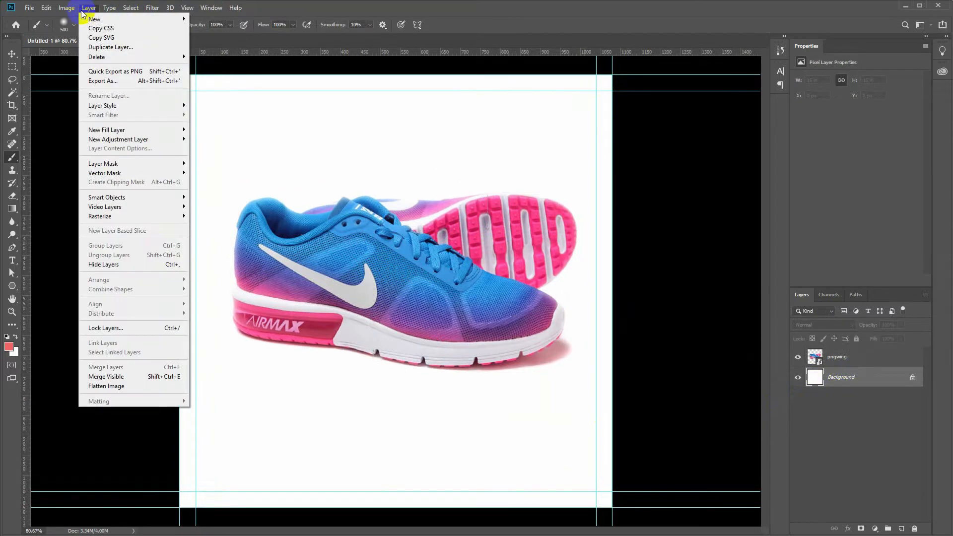
pyautogui.moveTo(187, 131)
pyautogui.click(214, 139)
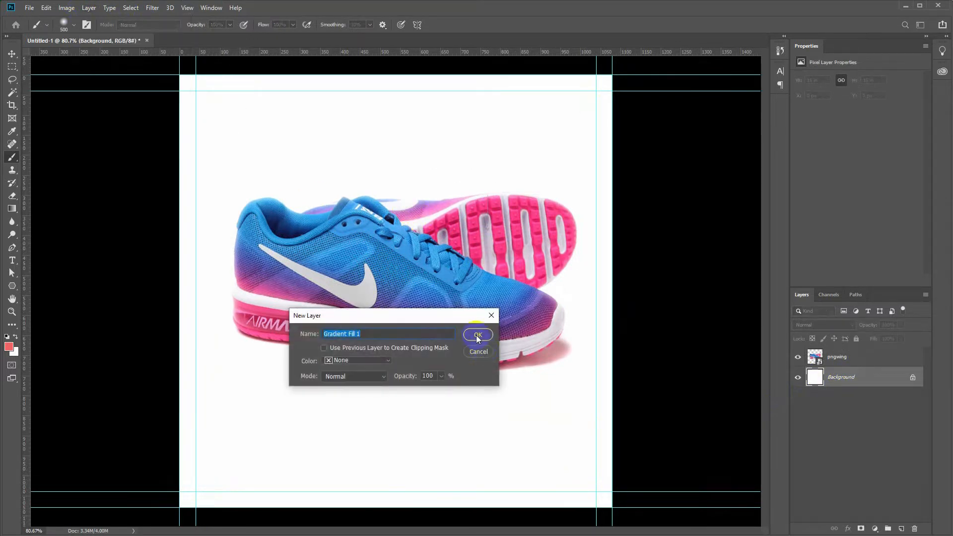
pyautogui.click(477, 335)
# Load the black-to-white gradient preset and set its start stop to pink ff4e95, sampled from the shoe's sole.
pyautogui.click(439, 228)
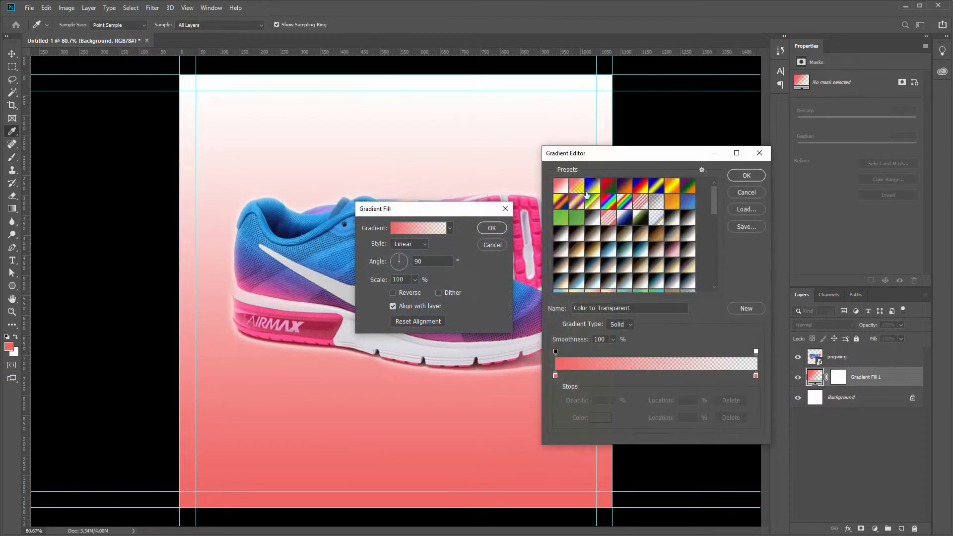
pyautogui.click(592, 185)
pyautogui.doubleClick(555, 376)
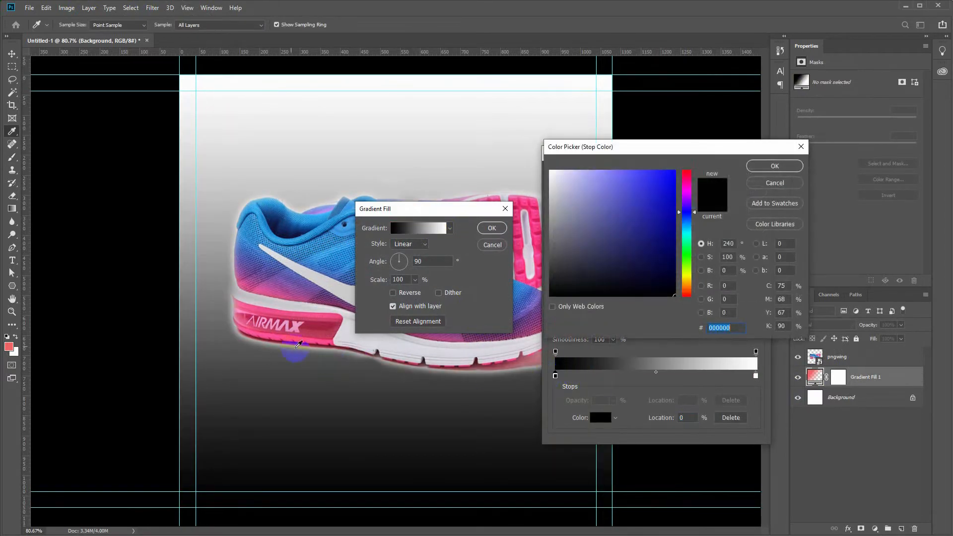
pyautogui.click(279, 333)
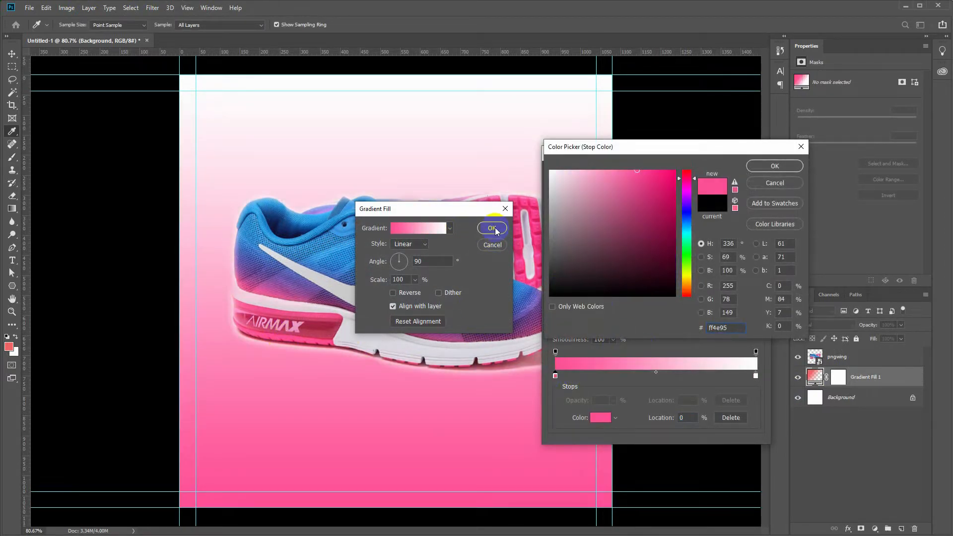
pyautogui.click(767, 162)
# Set the gradient's end stop to a blue sampled from the shoe and shifted deeper, and its angle to 41.84°.
pyautogui.doubleClick(755, 375)
pyautogui.click(265, 211)
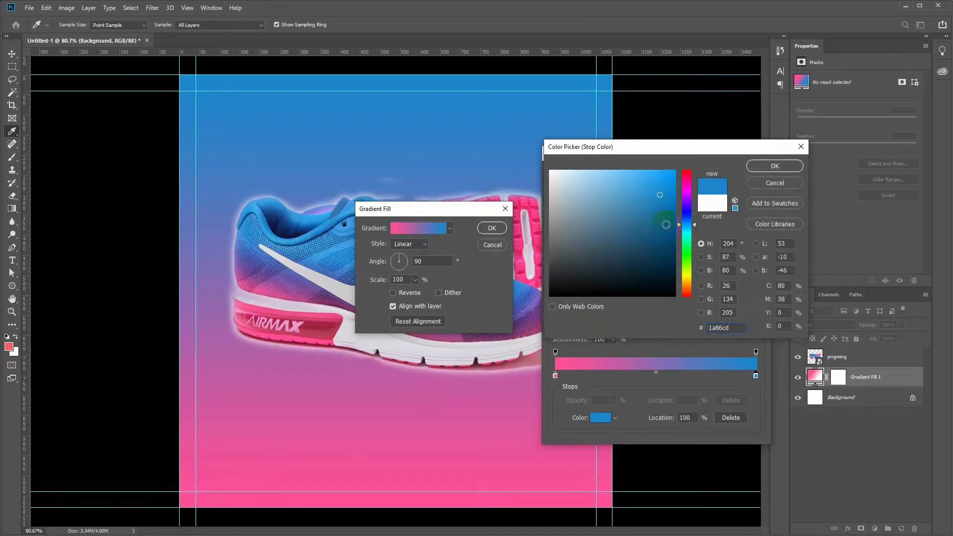
pyautogui.moveTo(681, 225); pyautogui.dragTo(654, 179)
pyautogui.click(762, 169)
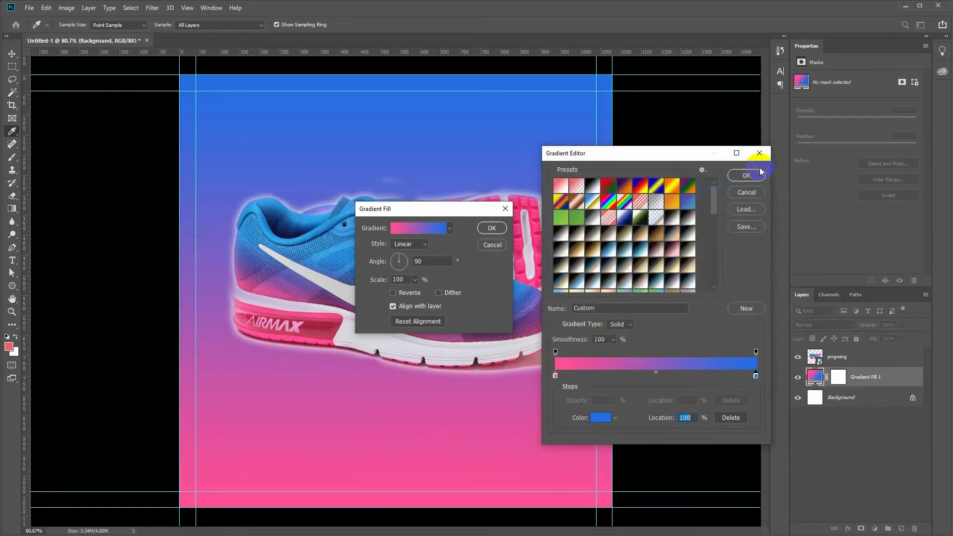
pyautogui.click(746, 175)
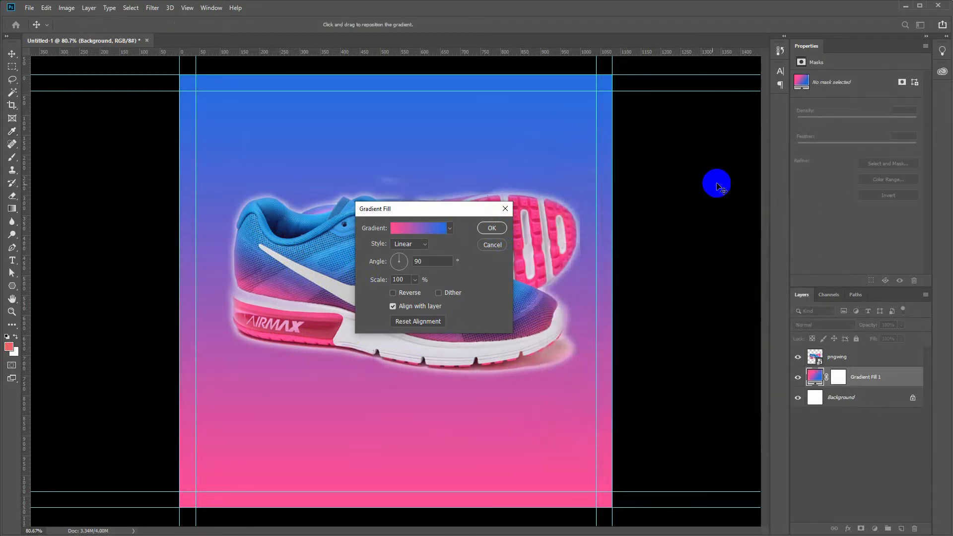
pyautogui.click(405, 257)
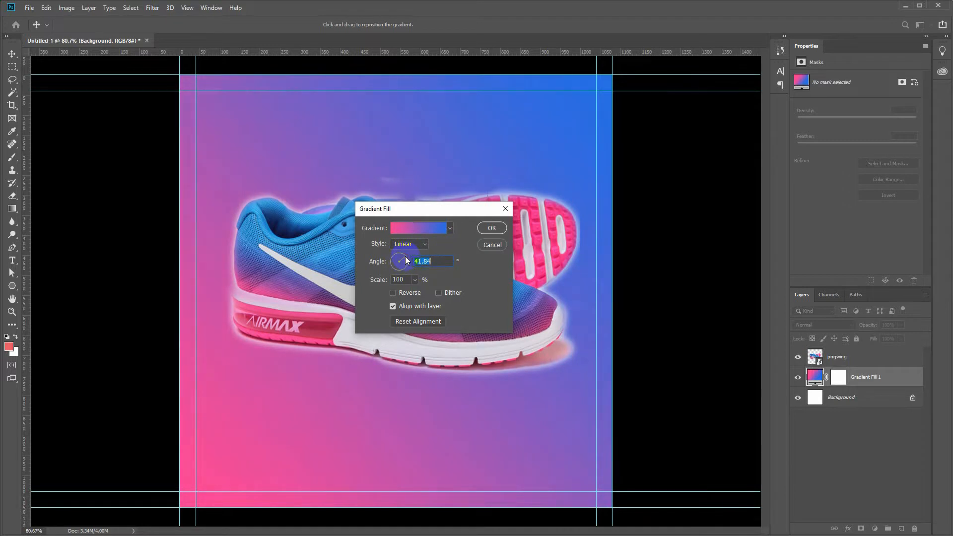
pyautogui.click(493, 226)
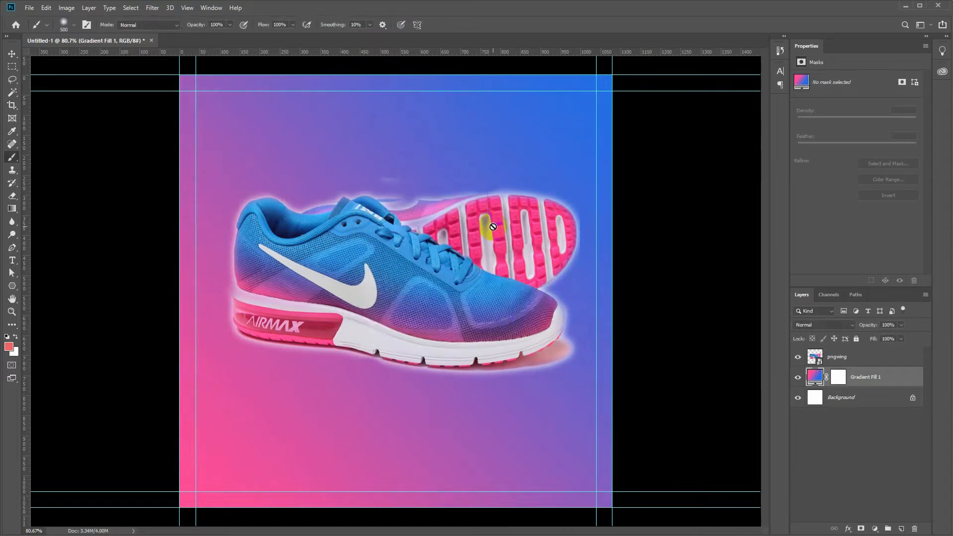
# Add a second gradient fill layer, Gradient Fill 2, using the pink-to-blue preset, reversed at an angle of 51.67°.
pyautogui.click(82, 9)
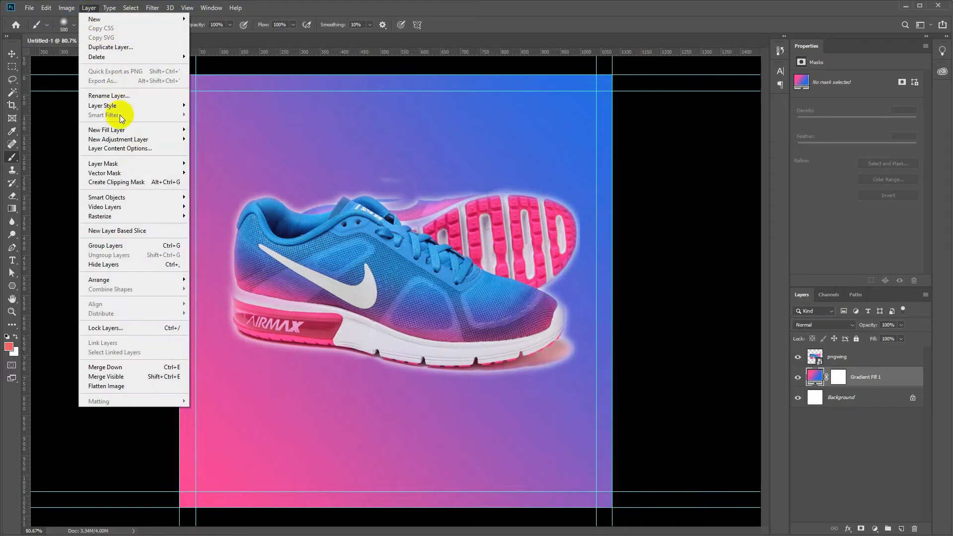
pyautogui.moveTo(144, 129)
pyautogui.click(206, 142)
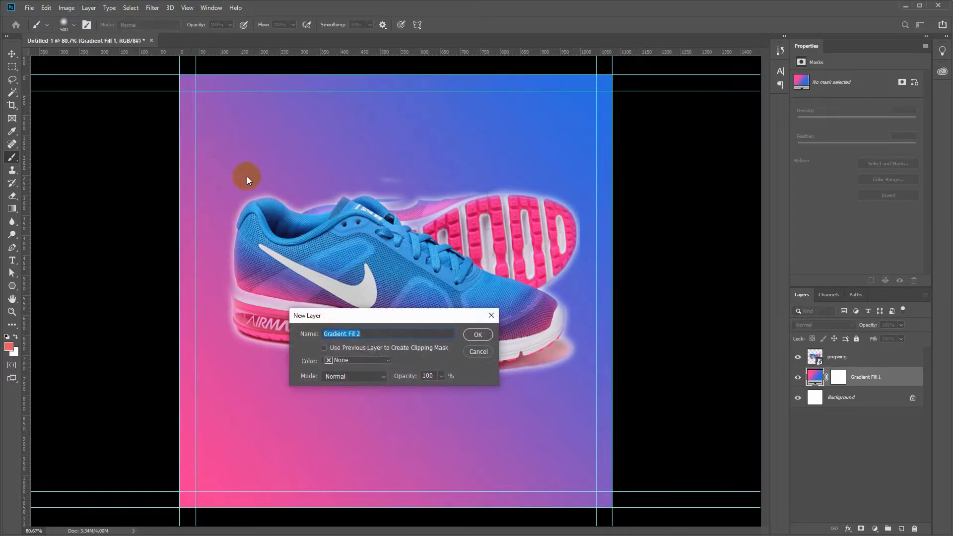
pyautogui.click(477, 334)
pyautogui.click(450, 228)
pyautogui.click(563, 459)
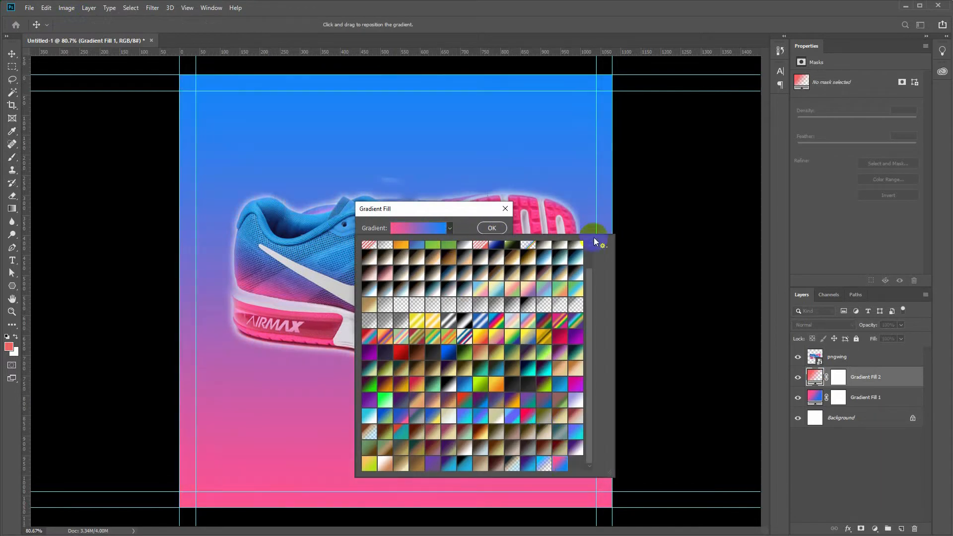
pyautogui.click(460, 208)
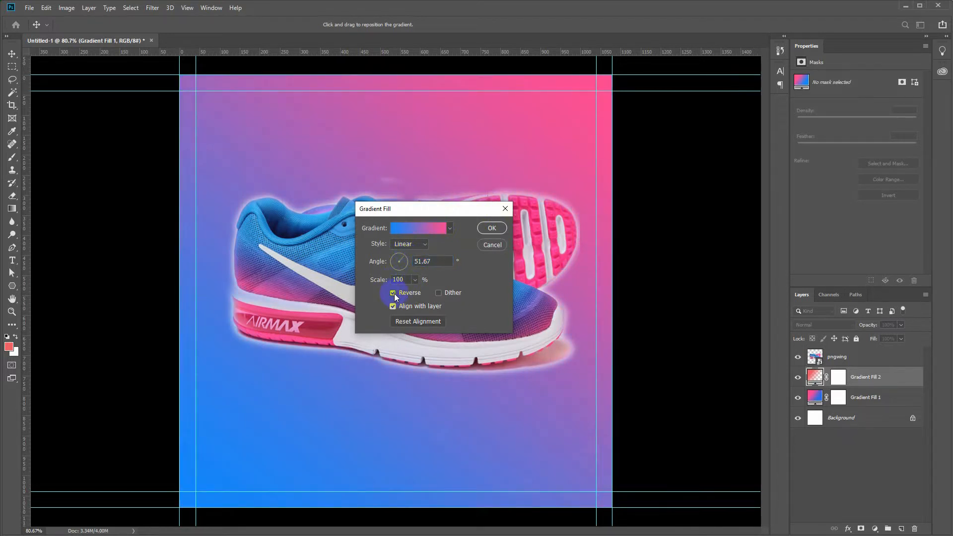
pyautogui.click(491, 227)
# Move the Gradient Fill 2 layer below Gradient Fill 1.
pyautogui.press('b')
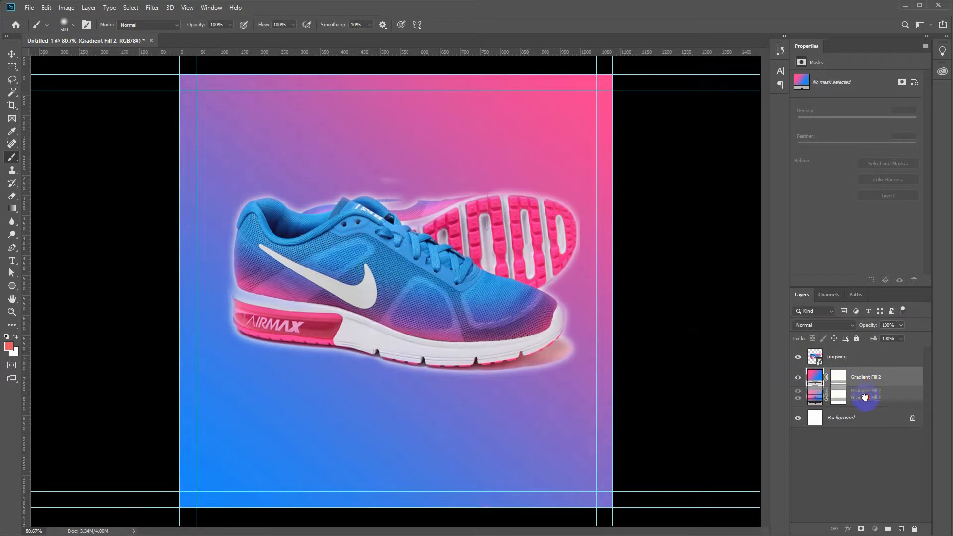
pyautogui.moveTo(864, 393); pyautogui.dragTo(865, 398)
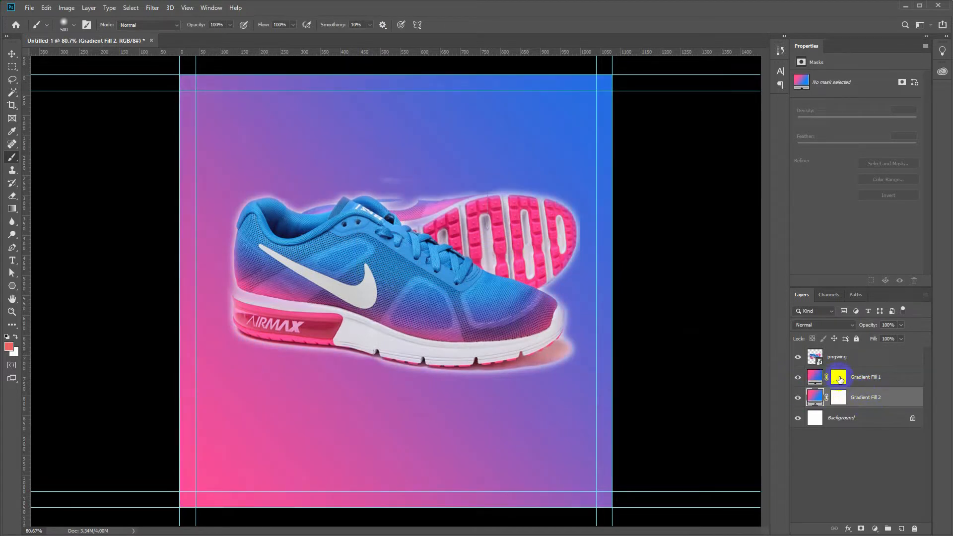
# Try painting black with the 500 px brush on Gradient Fill 1's layer mask behind the shoe.
pyautogui.click(837, 379)
pyautogui.press('d')
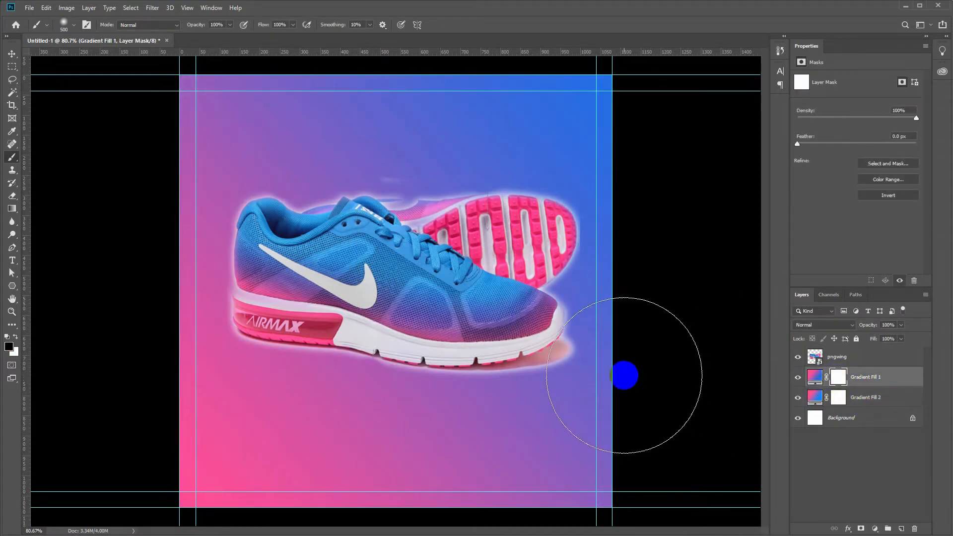
pyautogui.moveTo(296, 314)
pyautogui.mouseDown()
pyautogui.moveTo(432, 358)
pyautogui.moveTo(351, 333)
pyautogui.mouseUp()
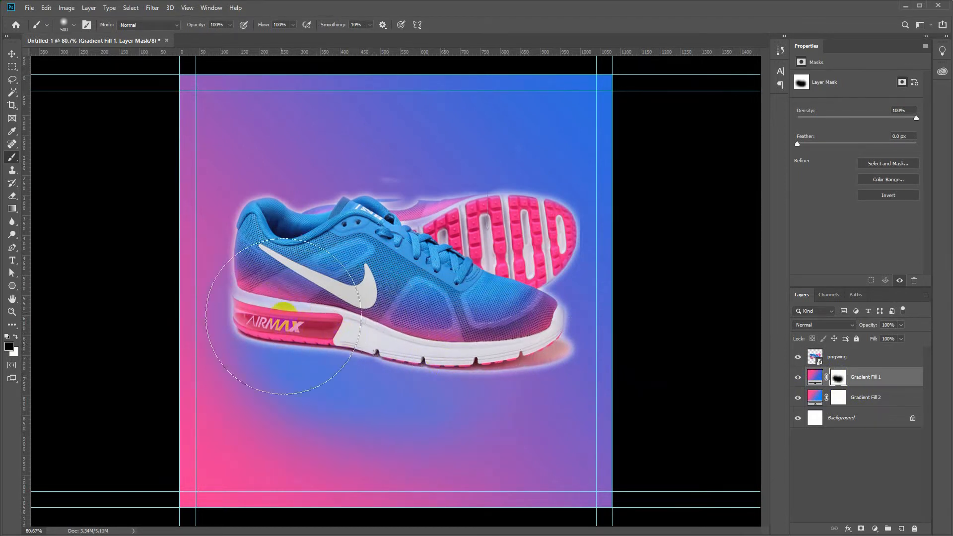
# Choose the Soft Round brush and enlarge it to 800 px.
pyautogui.rightClick(347, 294)
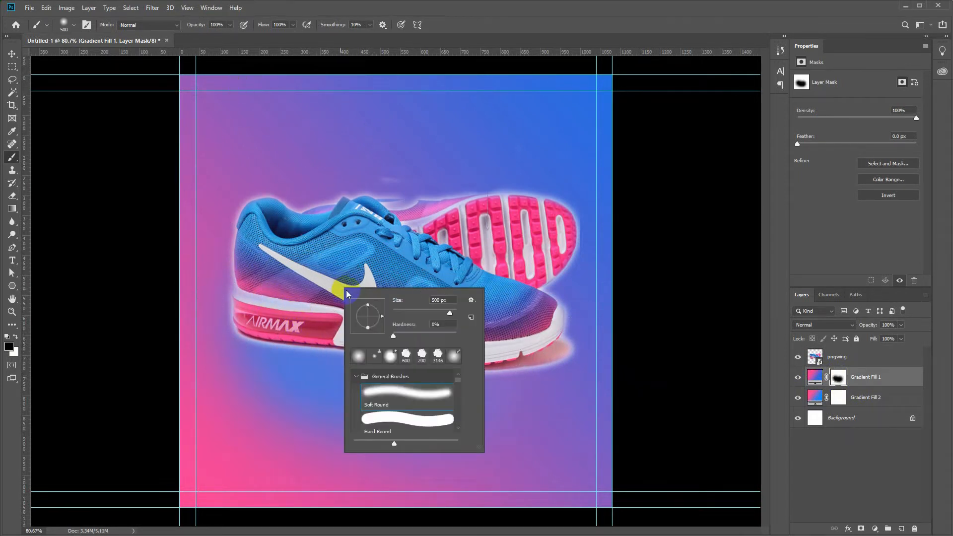
pyautogui.doubleClick(395, 395)
pyautogui.press(']')
pyautogui.press(']')
pyautogui.press(']')
# Try wider black strokes behind the shoe on Gradient Fill 1's mask, and undo all the mask painting.
pyautogui.moveTo(322, 292)
pyautogui.mouseDown()
pyautogui.moveTo(449, 333)
pyautogui.moveTo(407, 325)
pyautogui.moveTo(467, 332)
pyautogui.moveTo(478, 307)
pyautogui.moveTo(448, 312)
pyautogui.mouseUp()
pyautogui.hotkey('ctrl', 'z')
pyautogui.hotkey('ctrl', 'z')
pyautogui.hotkey('ctrl', 'z')
pyautogui.hotkey('ctrl', 'z')
pyautogui.moveTo(383, 303)
pyautogui.mouseDown()
pyautogui.moveTo(417, 314)
pyautogui.moveTo(432, 293)
pyautogui.moveTo(387, 387)
pyautogui.moveTo(402, 309)
pyautogui.moveTo(486, 307)
pyautogui.mouseUp()
pyautogui.hotkey('ctrl', 'z')
pyautogui.hotkey('ctrl', 'z')
pyautogui.hotkey('ctrl', 'z')
pyautogui.hotkey('ctrl', 'z')
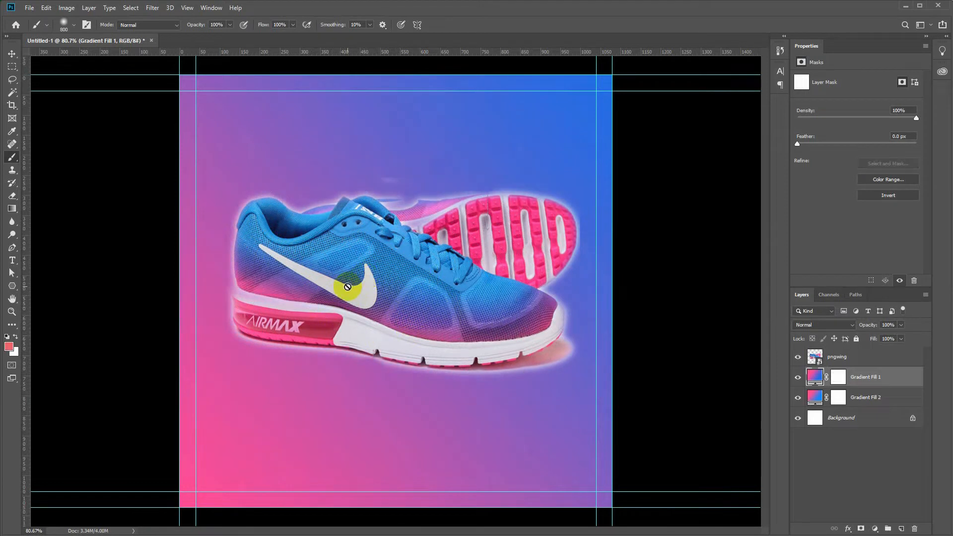
# Target Gradient Fill 1's layer mask and enlarge the brush to 1000 px.
pyautogui.click(838, 376)
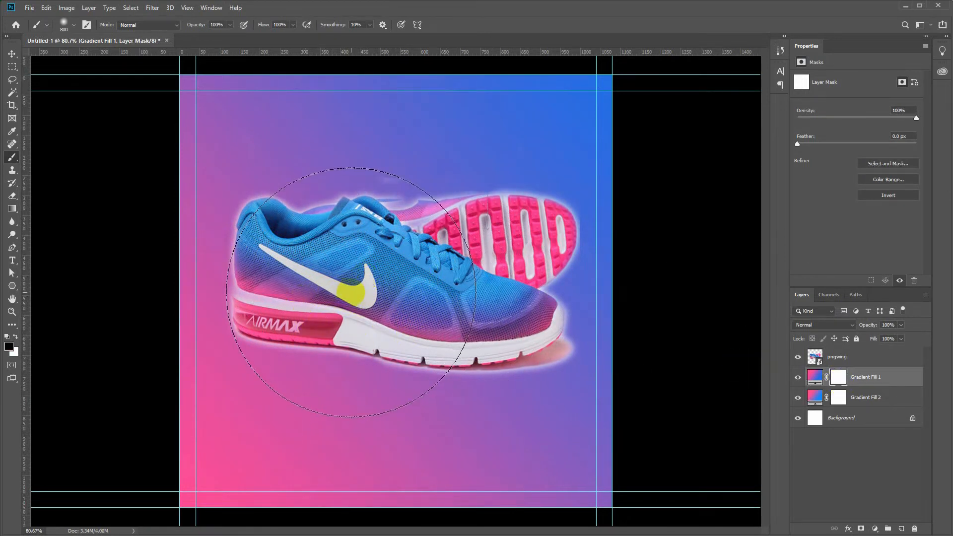
pyautogui.press(']')
pyautogui.press(']')
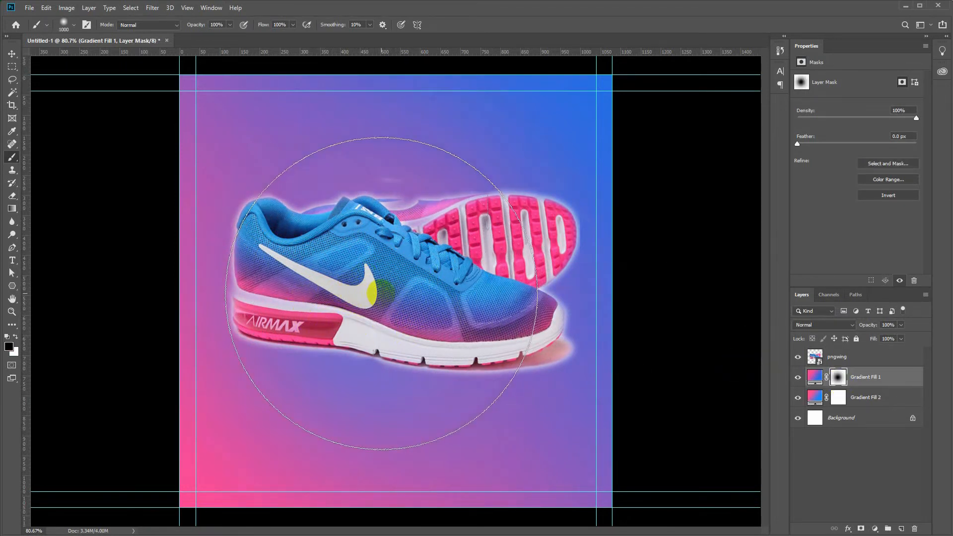
# Try black dabs with the 1000 px brush at the centre of Gradient Fill 1's mask, and undo them.
pyautogui.click(382, 282)
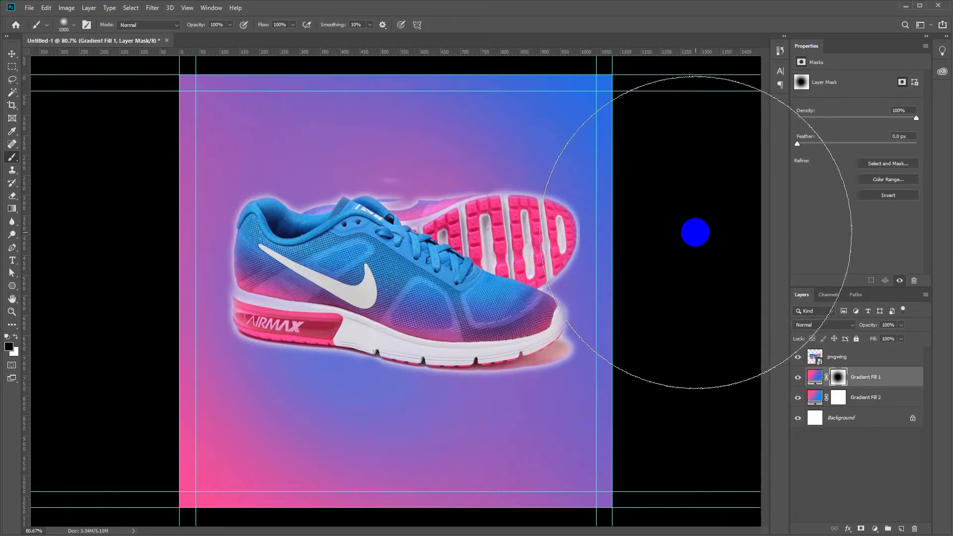
pyautogui.hotkey('ctrl', 'z')
pyautogui.hotkey('ctrl', 'z')
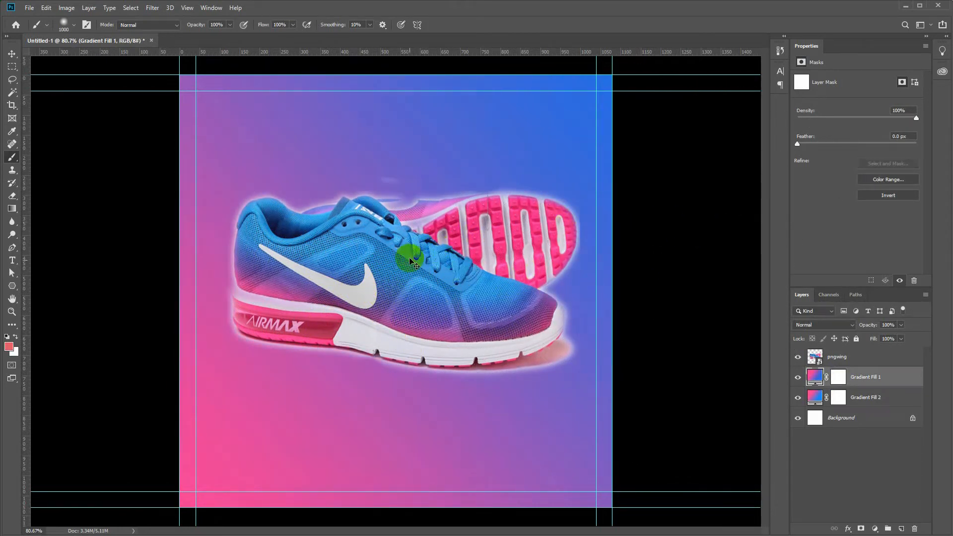
# Paint black on Gradient Fill 1's mask with the 1000 px soft brush, from the canvas centre toward the shoe's toe.
pyautogui.click(838, 376)
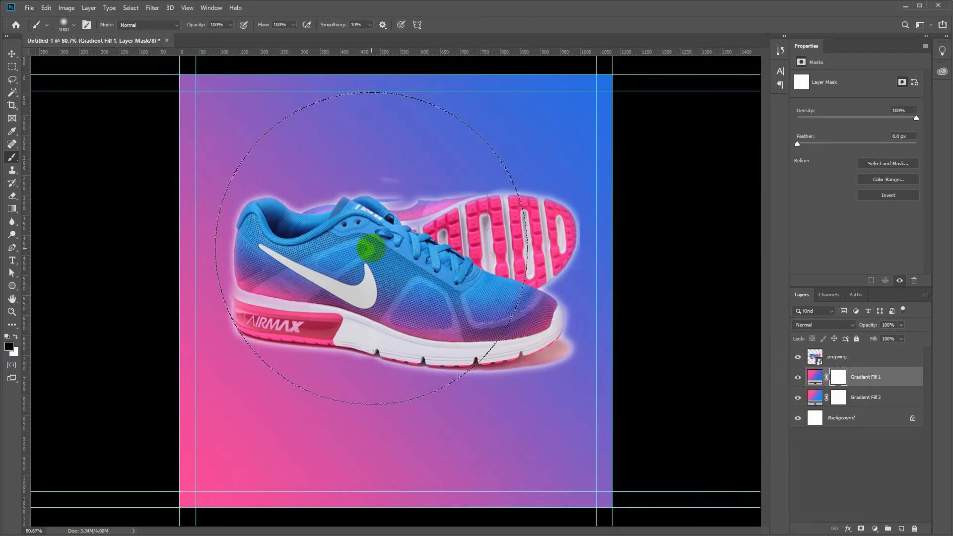
pyautogui.moveTo(381, 252); pyautogui.dragTo(392, 254)
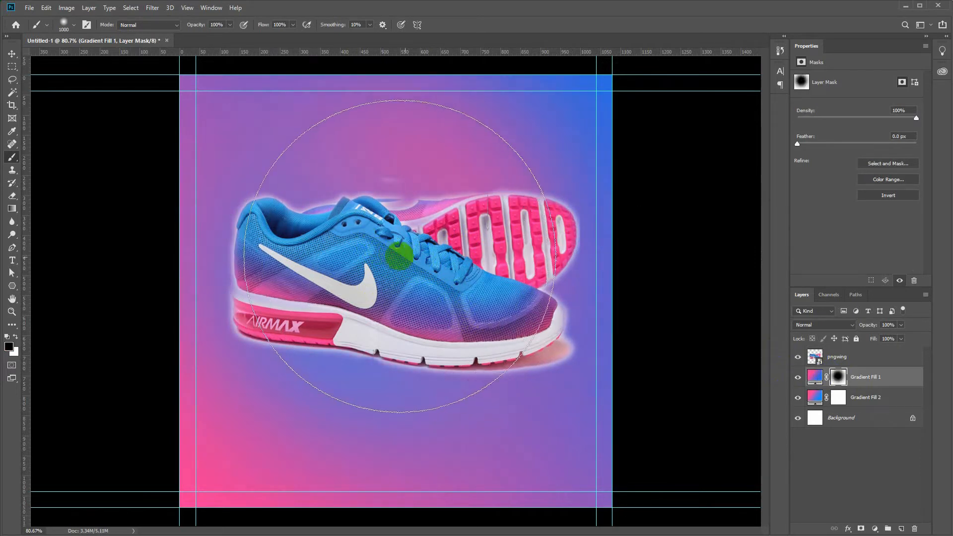
pyautogui.moveTo(438, 268)
pyautogui.mouseDown()
pyautogui.moveTo(425, 246)
pyautogui.moveTo(441, 262)
pyautogui.moveTo(399, 255)
pyautogui.moveTo(413, 247)
pyautogui.moveTo(375, 262)
pyautogui.moveTo(401, 268)
pyautogui.moveTo(411, 301)
pyautogui.moveTo(459, 283)
pyautogui.moveTo(421, 273)
pyautogui.moveTo(442, 267)
pyautogui.moveTo(417, 241)
pyautogui.moveTo(400, 248)
pyautogui.moveTo(468, 283)
pyautogui.moveTo(448, 250)
pyautogui.moveTo(433, 320)
pyautogui.moveTo(482, 286)
pyautogui.moveTo(400, 316)
pyautogui.moveTo(479, 353)
pyautogui.mouseUp()
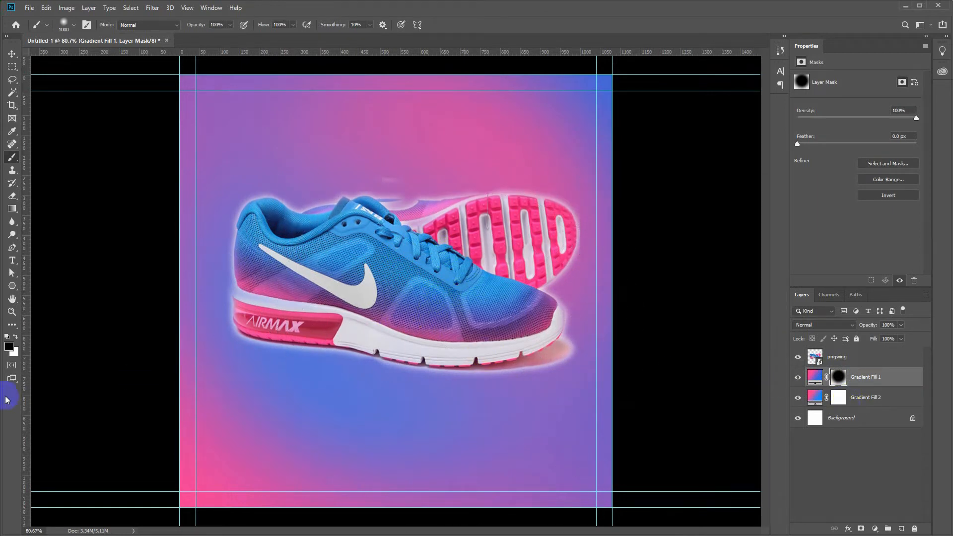
# Swap the foreground colour to white and reduce the soft brush to 300 px.
pyautogui.click(15, 336)
pyautogui.press('[')
pyautogui.press('[')
pyautogui.press('[')
pyautogui.press('[')
pyautogui.press('[')
pyautogui.press('[')
pyautogui.press('[')
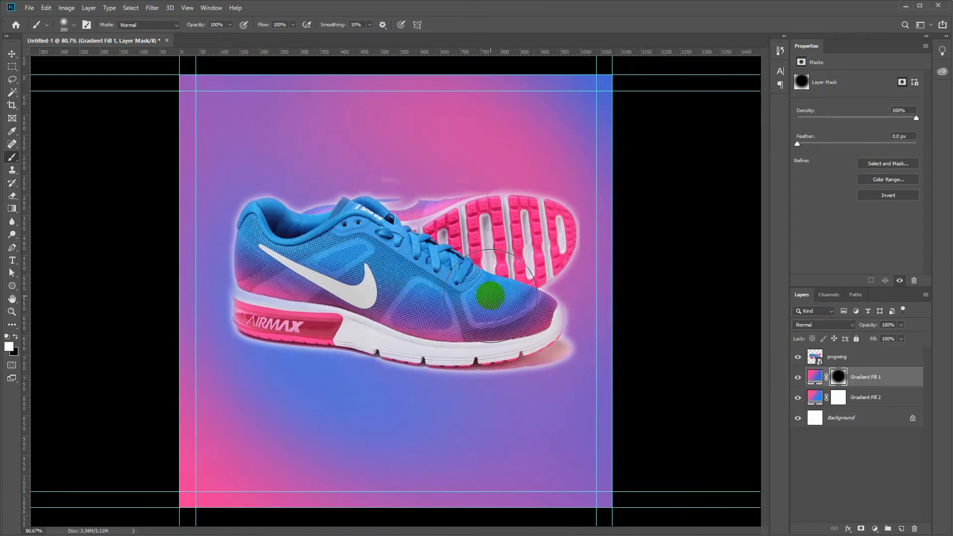
# Add a layer mask to the pngwing shoe layer and paint black over the shadow beyond the toe with a 200 px brush.
pyautogui.press('v')
pyautogui.click(424, 283)
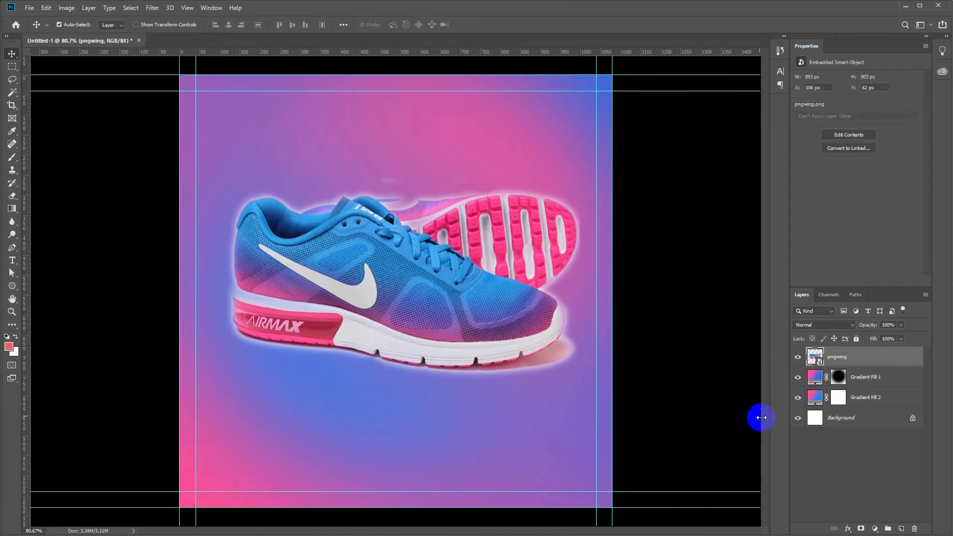
pyautogui.click(861, 529)
pyautogui.press('b')
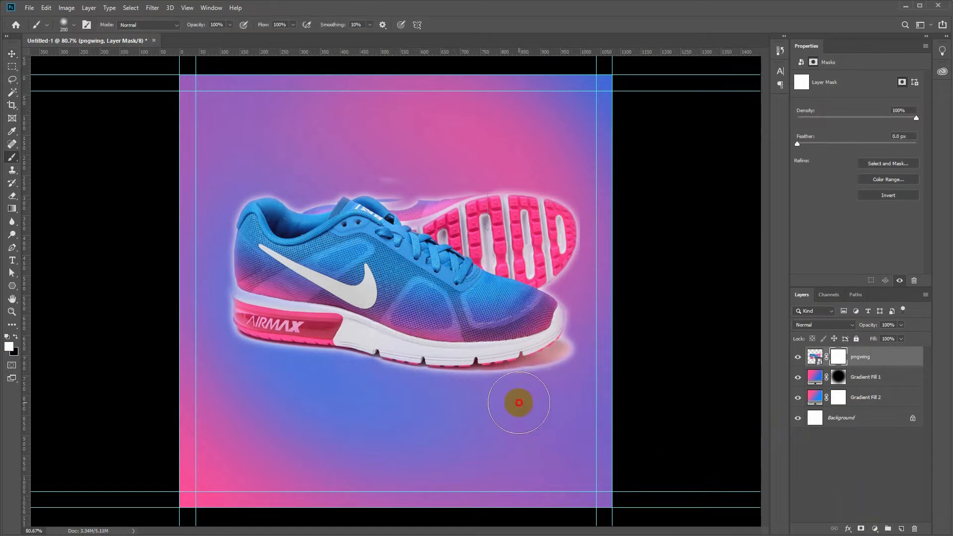
pyautogui.click(18, 337)
pyautogui.moveTo(559, 473)
pyautogui.mouseDown()
pyautogui.moveTo(494, 419)
pyautogui.moveTo(517, 400)
pyautogui.moveTo(571, 384)
pyautogui.moveTo(602, 340)
pyautogui.moveTo(562, 387)
pyautogui.moveTo(512, 400)
pyautogui.moveTo(540, 396)
pyautogui.moveTo(602, 347)
pyautogui.moveTo(536, 395)
pyautogui.moveTo(474, 406)
pyautogui.moveTo(504, 434)
pyautogui.moveTo(472, 395)
pyautogui.moveTo(451, 400)
pyautogui.moveTo(503, 400)
pyautogui.moveTo(427, 432)
pyautogui.moveTo(311, 414)
pyautogui.moveTo(587, 404)
pyautogui.mouseUp()
# Unlock the Background layer and group it with both gradient fills under the name BG.
pyautogui.click(840, 383)
pyautogui.click(912, 418)
pyautogui.click(880, 421)
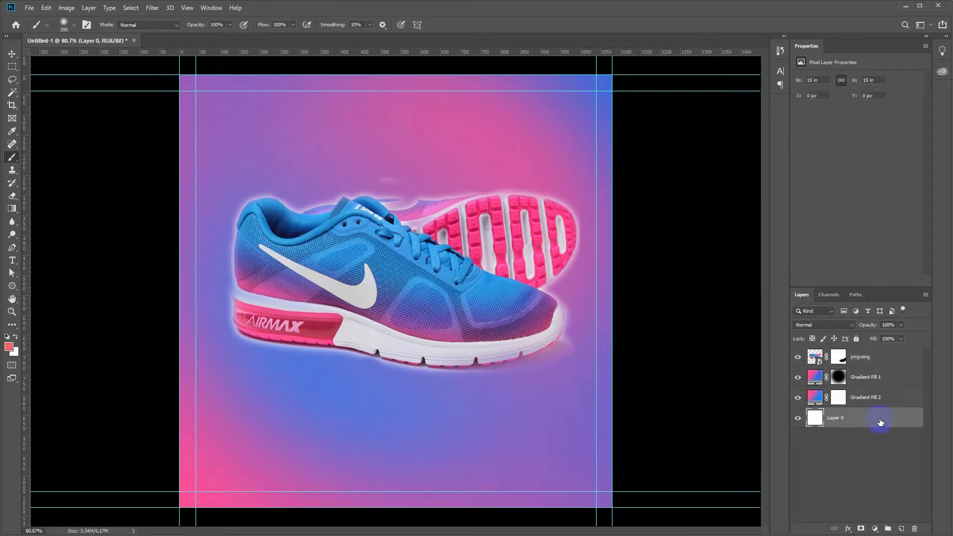
pyautogui.keyDown('shift'); pyautogui.click(879, 380); pyautogui.keyUp('shift')
pyautogui.hotkey('ctrl', 'g')
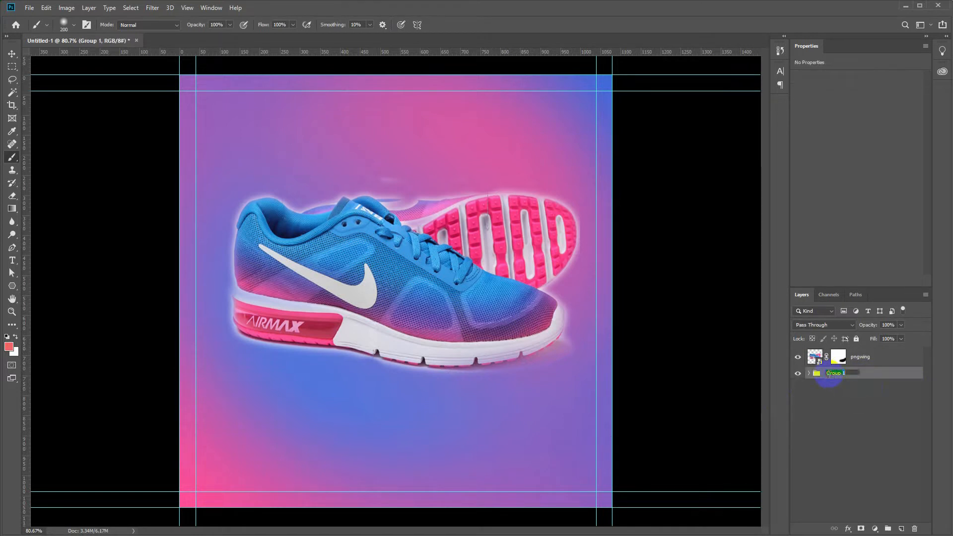
pyautogui.write('G')
pyautogui.press('Return')
# Put the pngwing layer in its own group named Image and collapse the group.
pyautogui.click(867, 361)
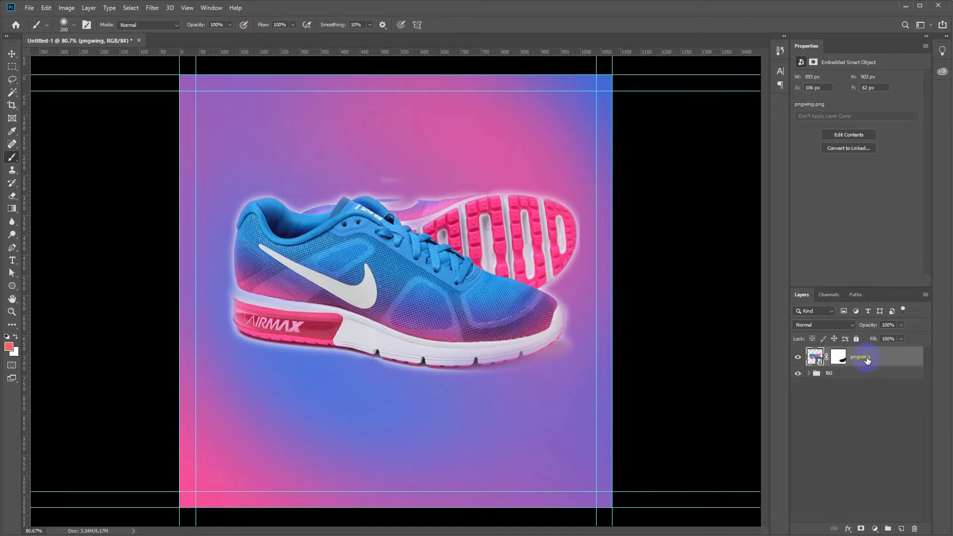
pyautogui.hotkey('ctrl', 'g')
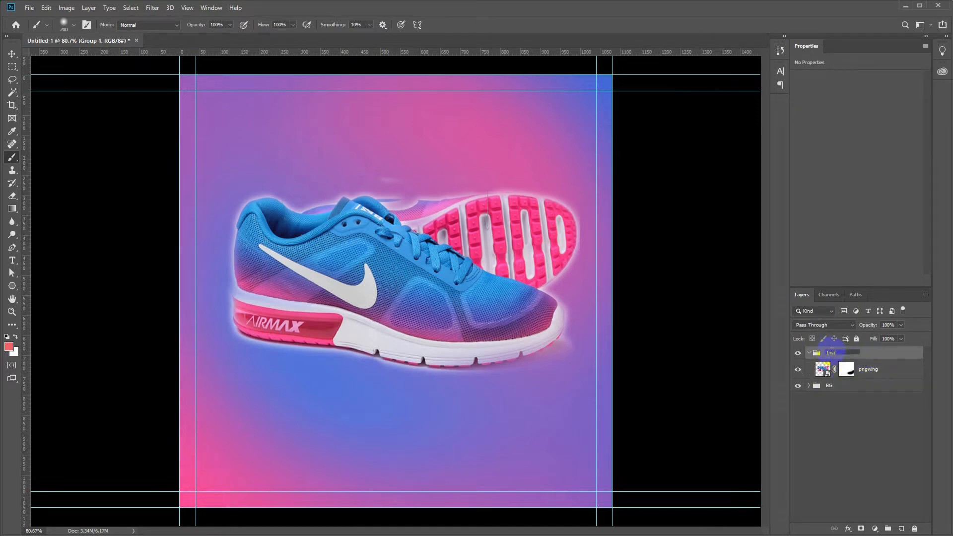
pyautogui.press('Return')
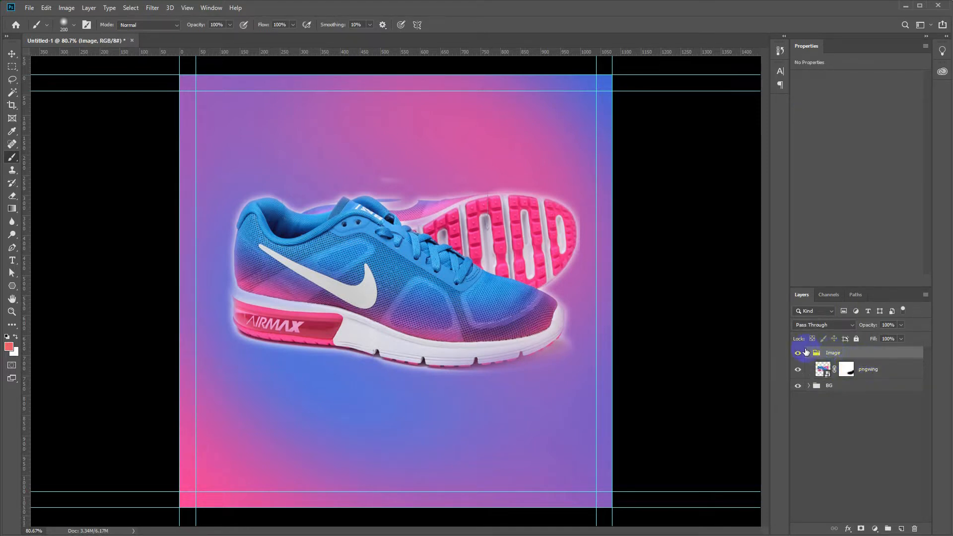
pyautogui.click(805, 352)
# Move the shoe image lower on the canvas, to about X 94 px, Y 153 px.
pyautogui.press('t')
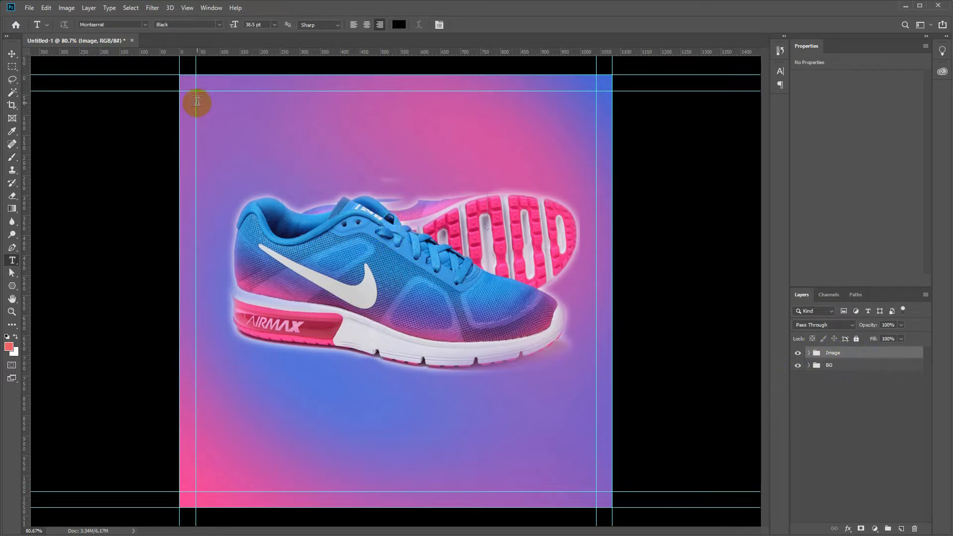
pyautogui.press('v')
pyautogui.moveTo(342, 268); pyautogui.dragTo(309, 311)
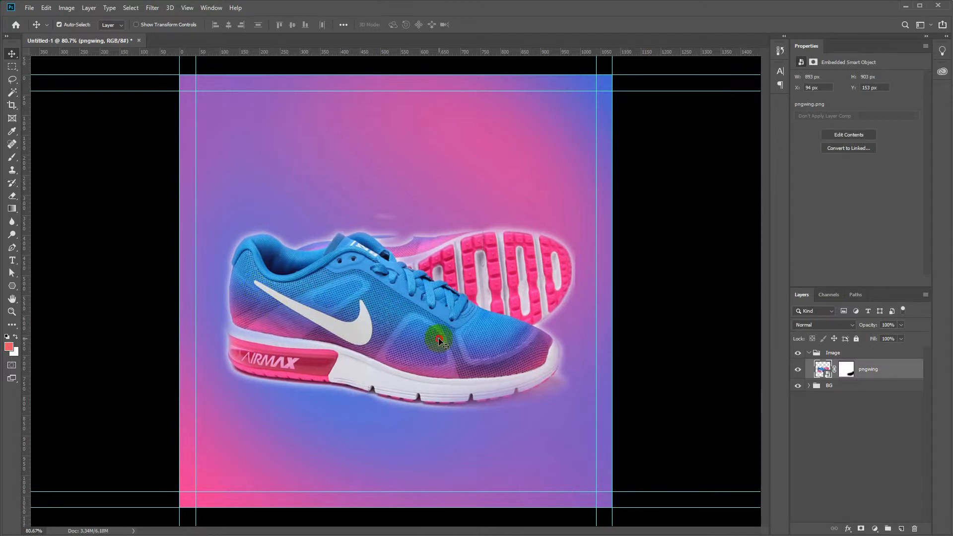
# Paint black on the pngwing layer mask to hide the pale smudge above the shoe's collar.
pyautogui.press('b')
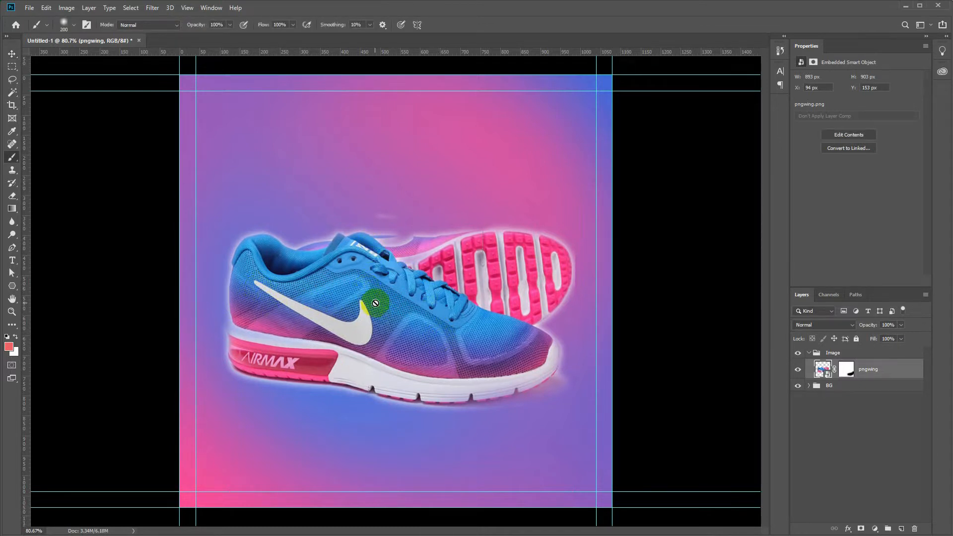
pyautogui.click(7, 337)
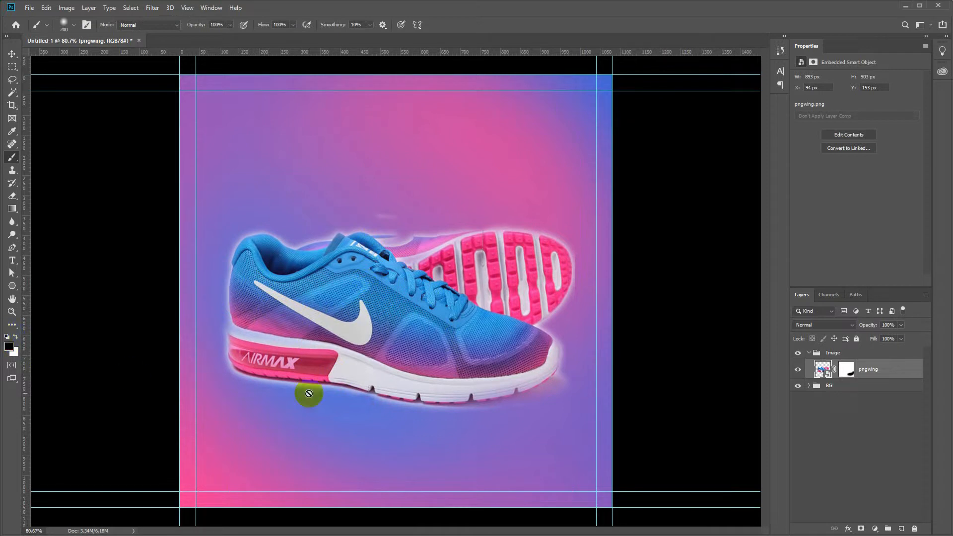
pyautogui.click(846, 369)
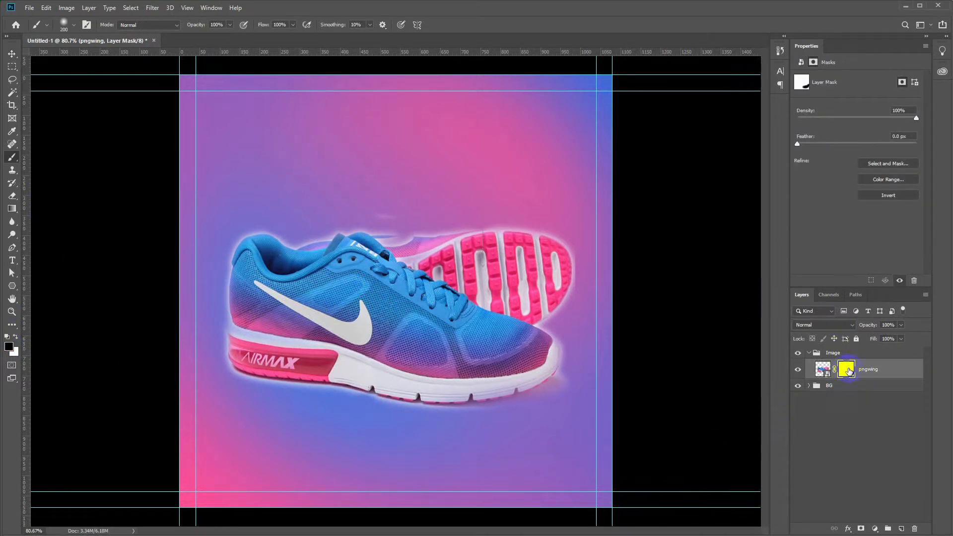
pyautogui.click(388, 203)
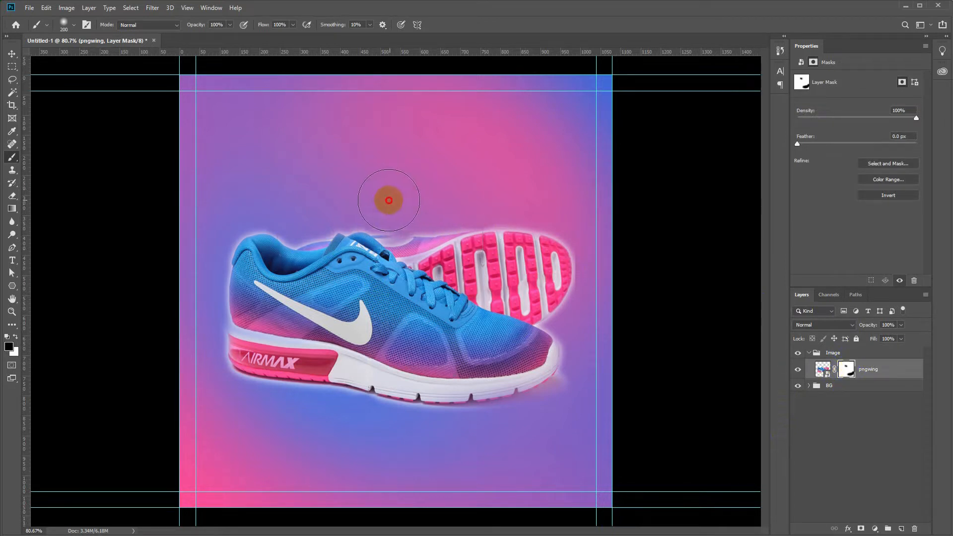
# Reduce the brush to 90 px and paint black on the shoe's mask beside the upturned sole and above the collar.
pyautogui.press('[')
pyautogui.press('[')
pyautogui.press('[')
pyautogui.press('[')
pyautogui.press('[')
pyautogui.moveTo(585, 246)
pyautogui.mouseDown()
pyautogui.moveTo(585, 307)
pyautogui.moveTo(592, 232)
pyautogui.moveTo(585, 320)
pyautogui.mouseUp()
pyautogui.click(340, 160)
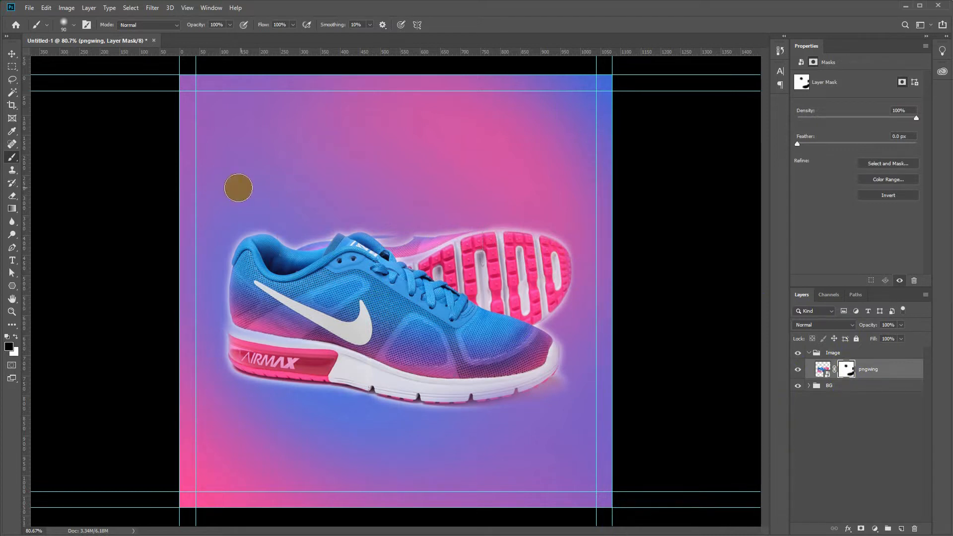
# Collapse the Image group and set the Type tool to Montserrat Regular in white.
pyautogui.press('t')
pyautogui.click(817, 352)
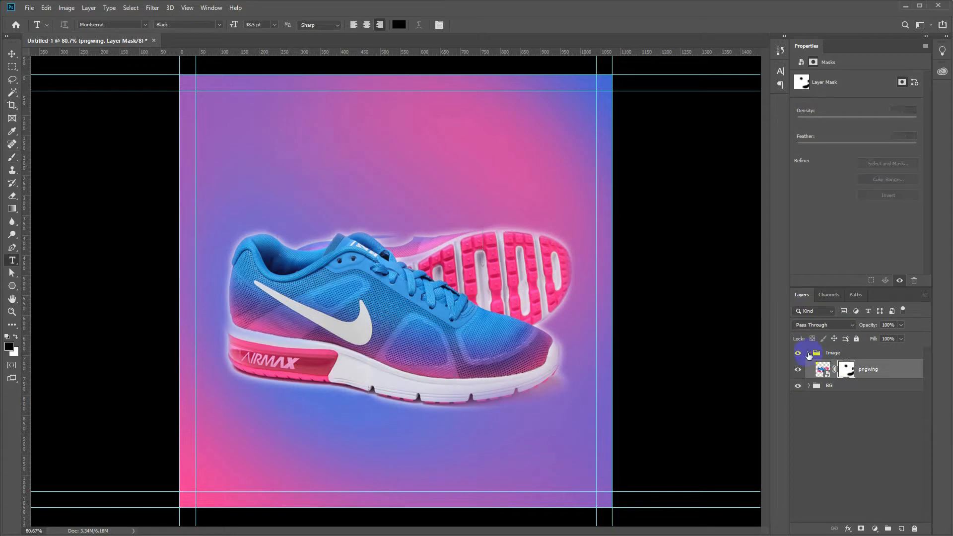
pyautogui.click(808, 353)
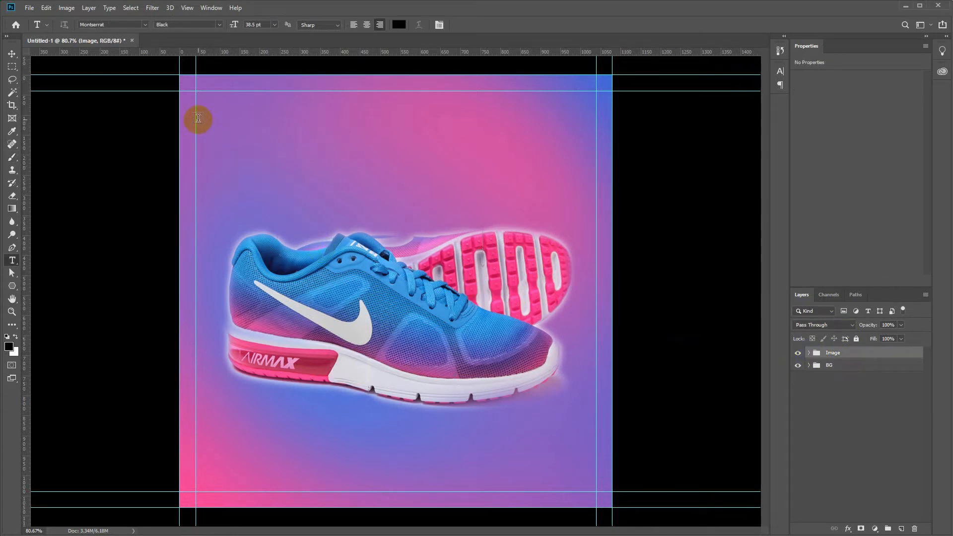
pyautogui.click(219, 24)
pyautogui.click(188, 79)
pyautogui.click(397, 25)
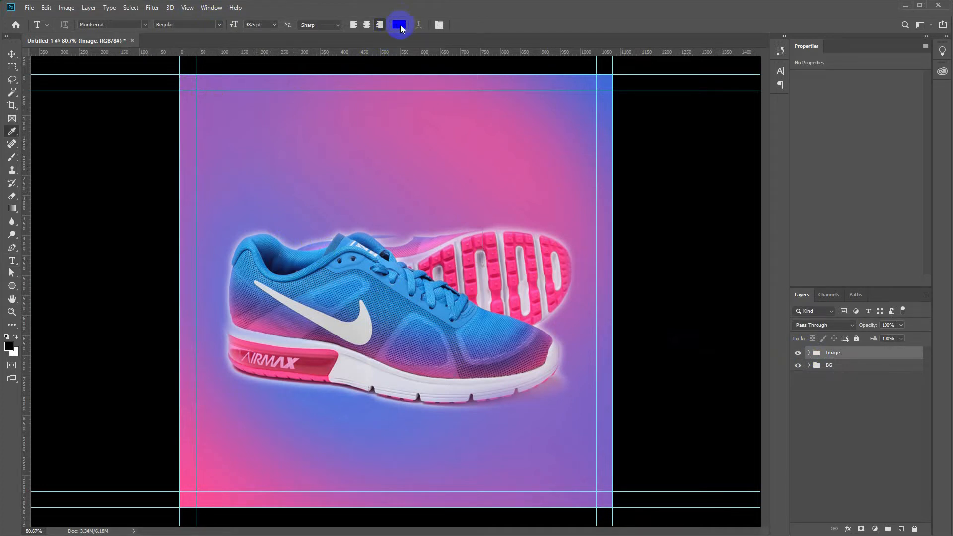
pyautogui.click(557, 191)
pyautogui.click(782, 164)
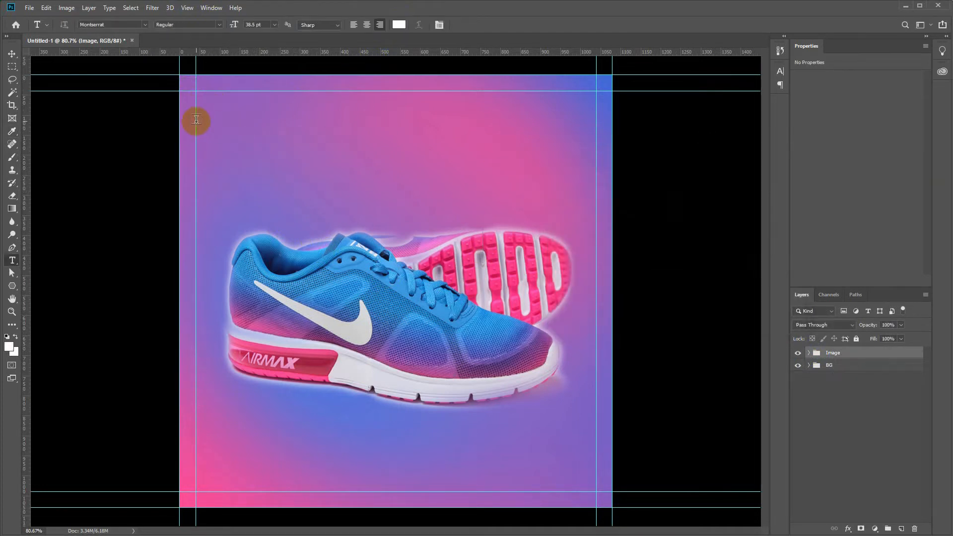
# Add the left-aligned two-line text "LOGO HERE" at the left margin guide near the canvas top.
pyautogui.click(196, 120)
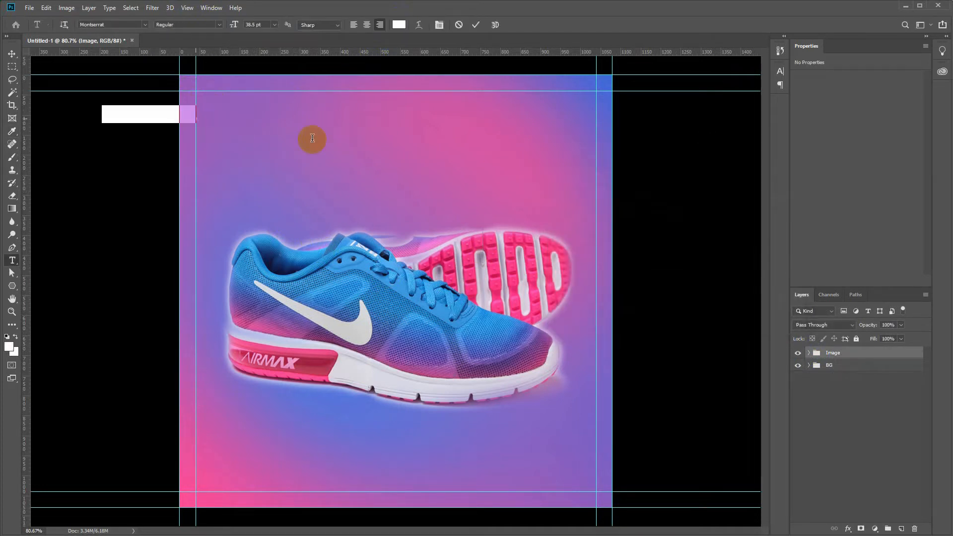
pyautogui.click(354, 28)
pyautogui.press('BackSpace')
pyautogui.write('L')
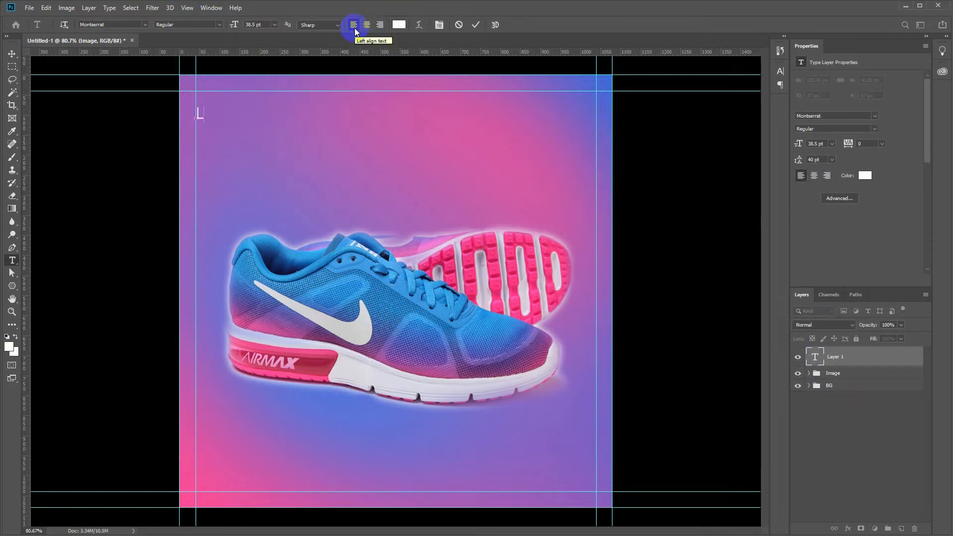
pyautogui.write('OGO')
pyautogui.hotkey('ctrl', 'Return')
# Scale the LOGO HERE text down to about 27.31 pt and fit it into the upper-left corner of the margin guides.
pyautogui.hotkey('ctrl', 't')
pyautogui.moveTo(237, 140); pyautogui.dragTo(212, 104)
pyautogui.press('Return')
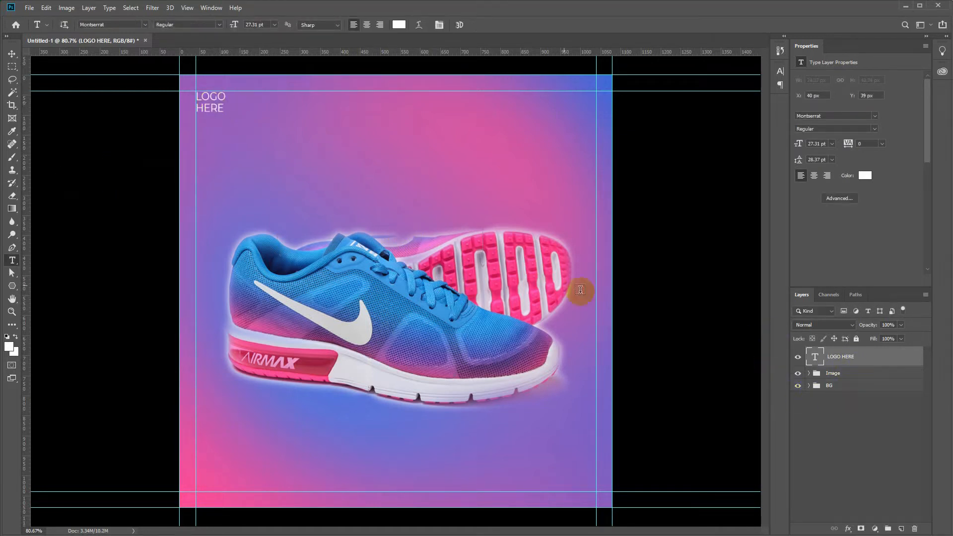
# Group the LOGO HERE layer, name the group Logo and collapse it.
pyautogui.click(90, 8)
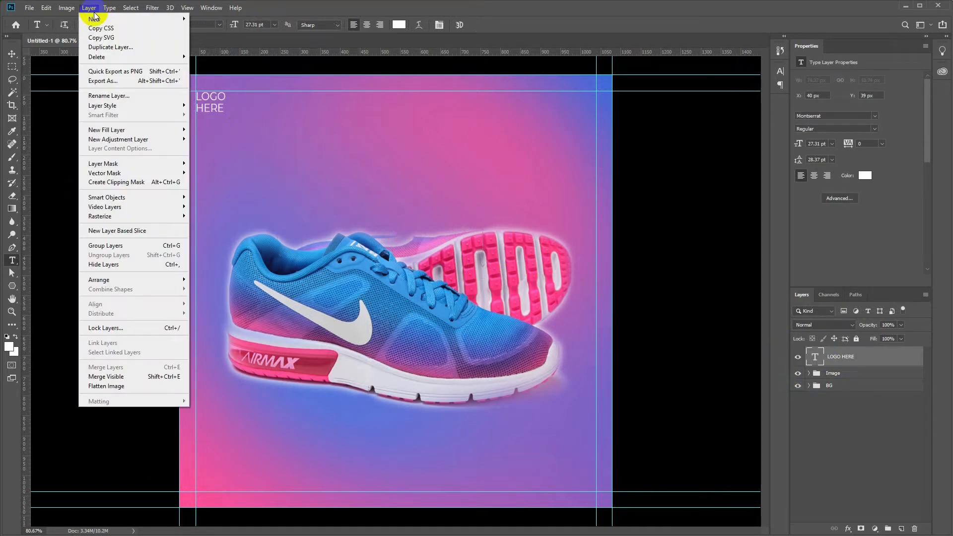
pyautogui.click(130, 245)
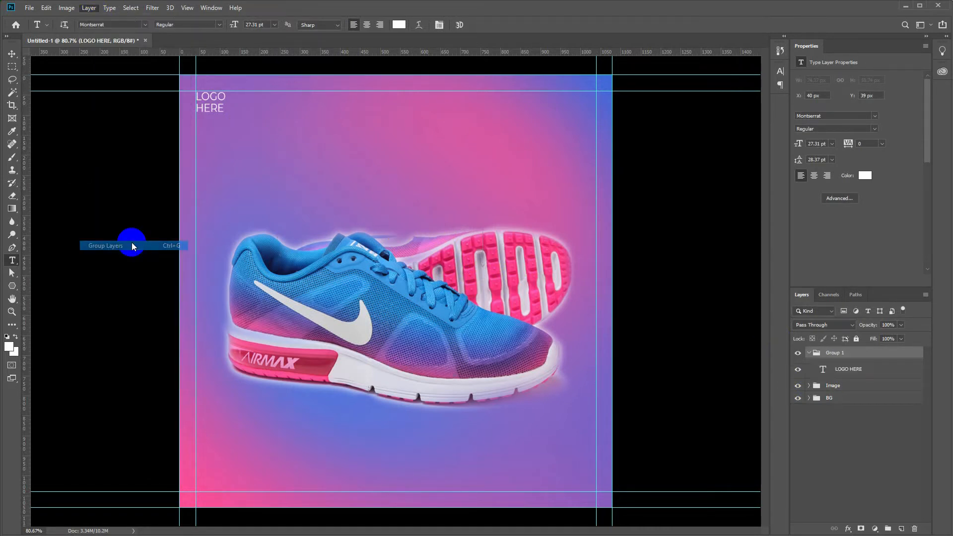
pyautogui.doubleClick(835, 353)
pyautogui.write('Logo')
pyautogui.press('Return')
pyautogui.click(810, 353)
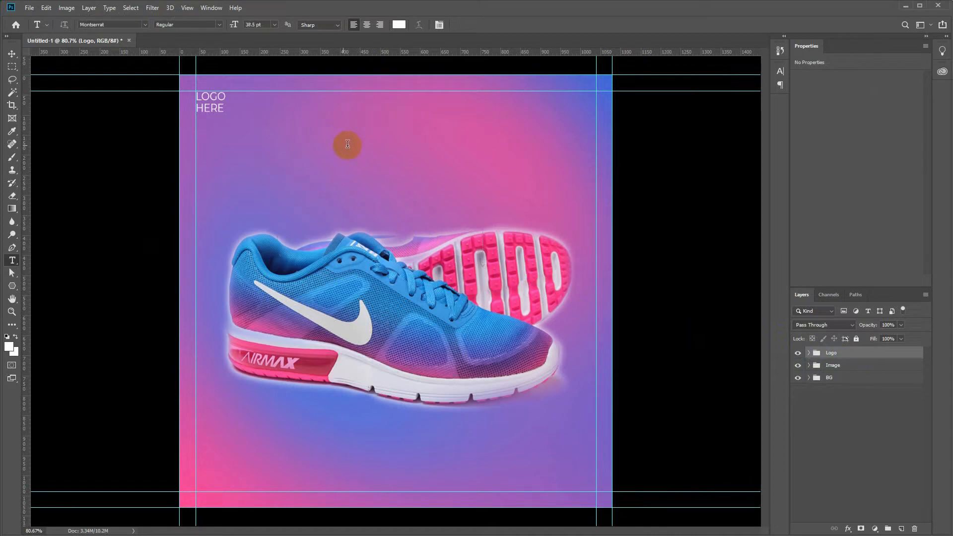
# Add the headline "NEW ARRIVAL" above the shoe in Montserrat Black.
pyautogui.click(347, 144)
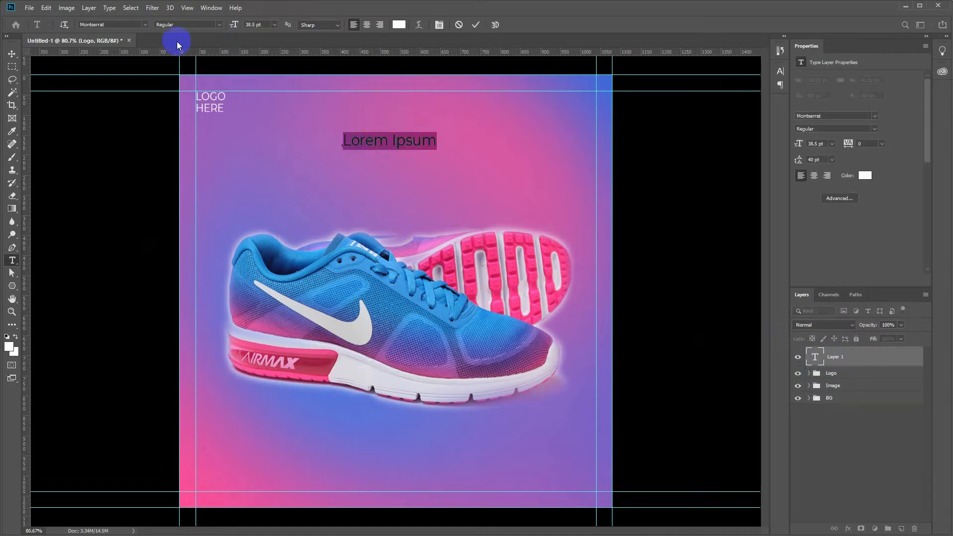
pyautogui.click(213, 24)
pyautogui.click(202, 159)
pyautogui.click(372, 144)
pyautogui.tripleClick(371, 144)
pyautogui.write('NEW ARRIVAL')
pyautogui.hotkey('ctrl', 'Return')
# Move the NEW ARRIVAL headline against the right margin guide and enlarge it to about 101.93 pt.
pyautogui.press('v')
pyautogui.moveTo(415, 145); pyautogui.dragTo(561, 133)
pyautogui.hotkey('ctrl', 't')
pyautogui.moveTo(490, 139); pyautogui.dragTo(347, 130)
pyautogui.press('Return')
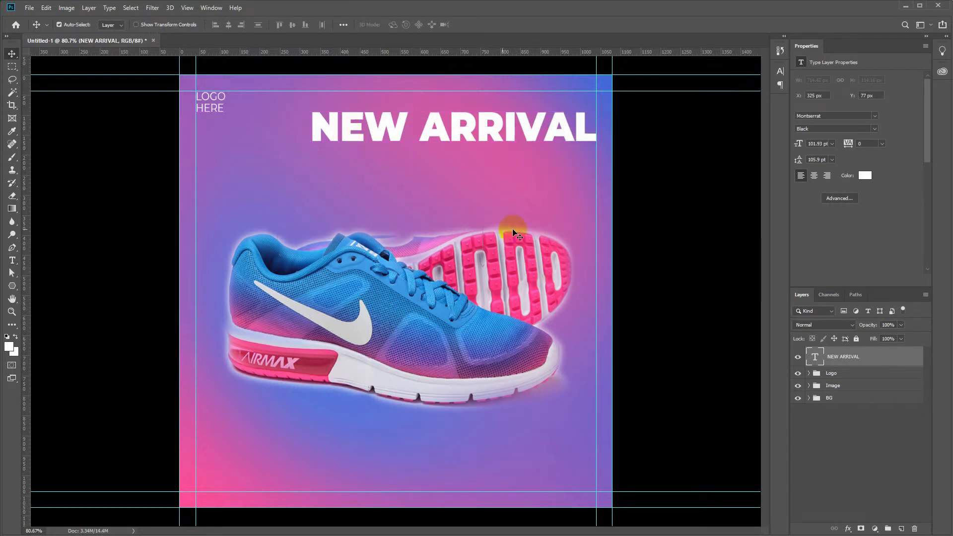
# Add the text "LIMETED OFFER" between the headline and the shoe.
pyautogui.press('t')
pyautogui.click(377, 181)
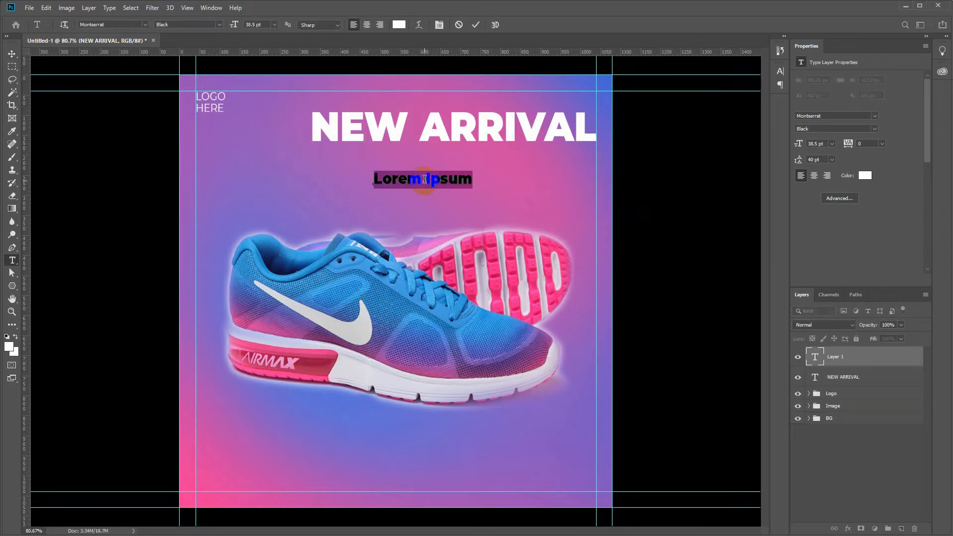
pyautogui.write('li')
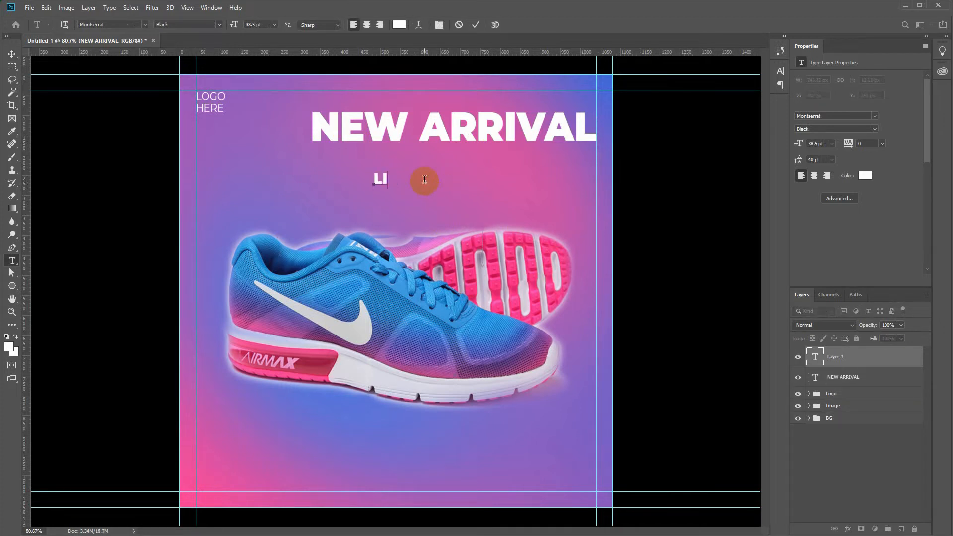
pyautogui.write('meted')
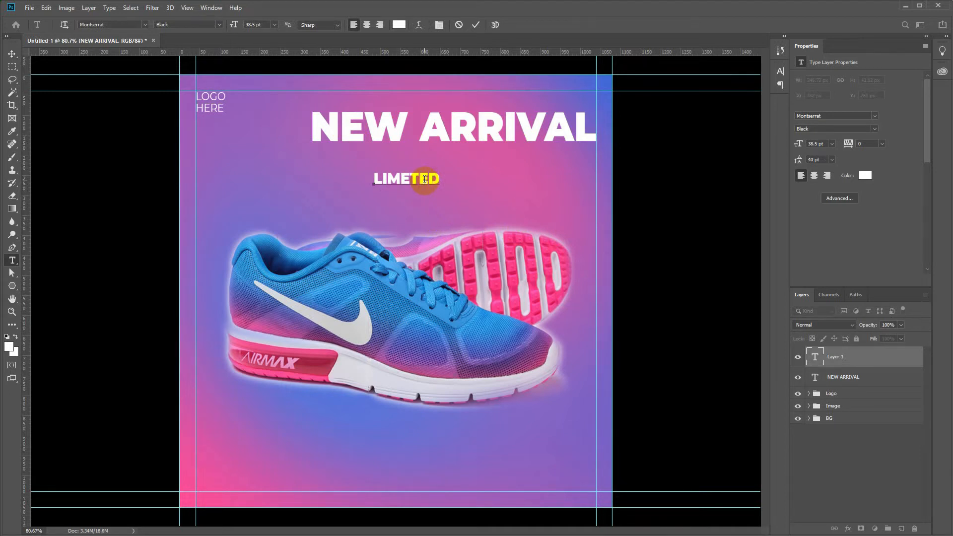
pyautogui.write(' offer')
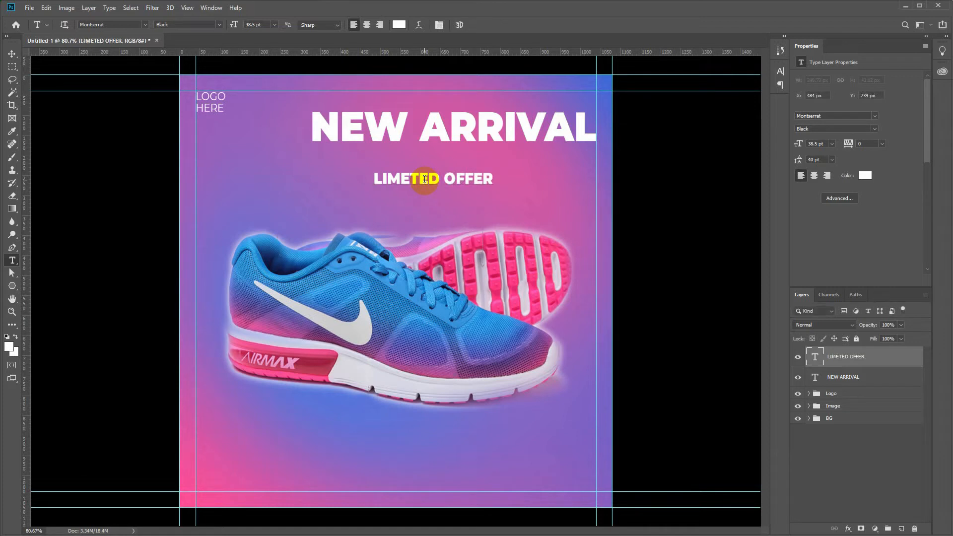
# Set the LIMETED OFFER text's font style to SemiBold Italic.
pyautogui.hotkey('ctrl', 'a')
pyautogui.click(215, 24)
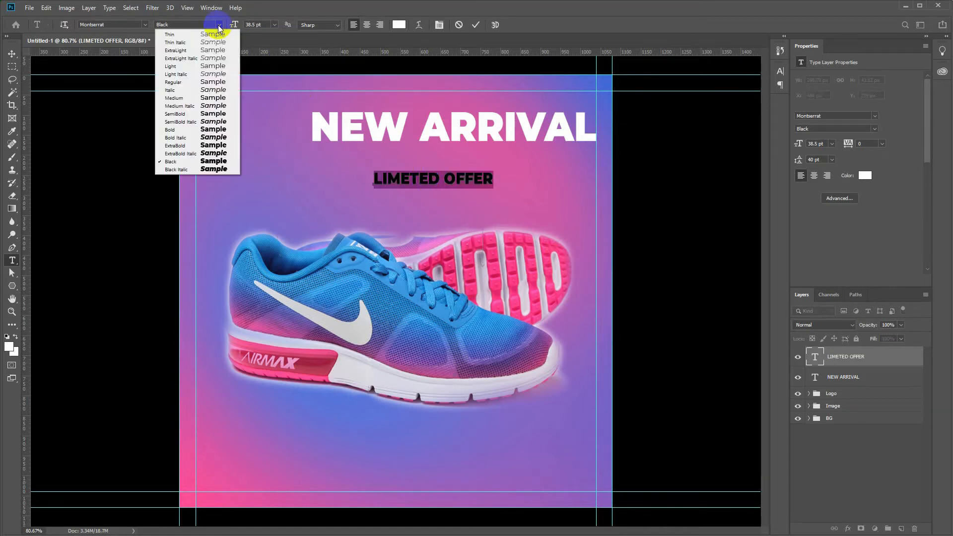
pyautogui.click(201, 105)
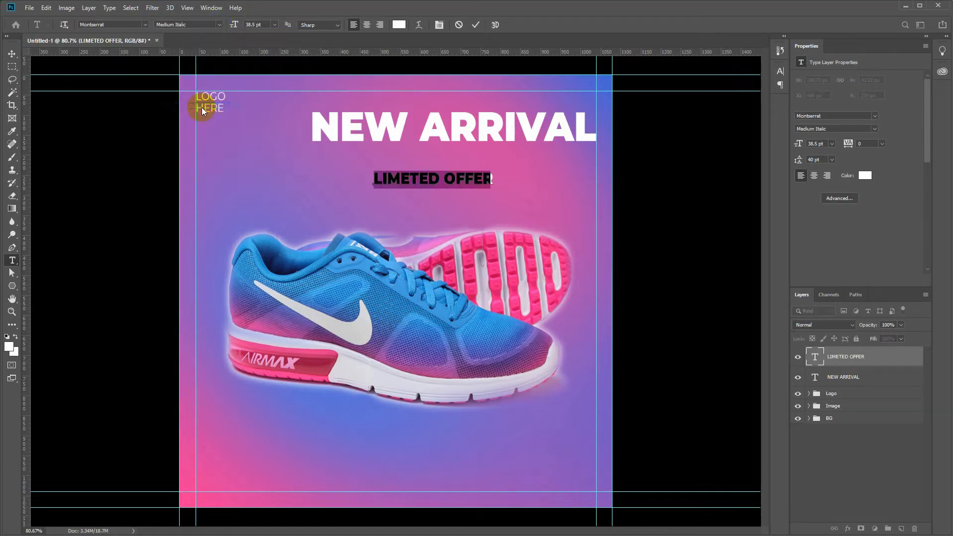
pyautogui.click(219, 25)
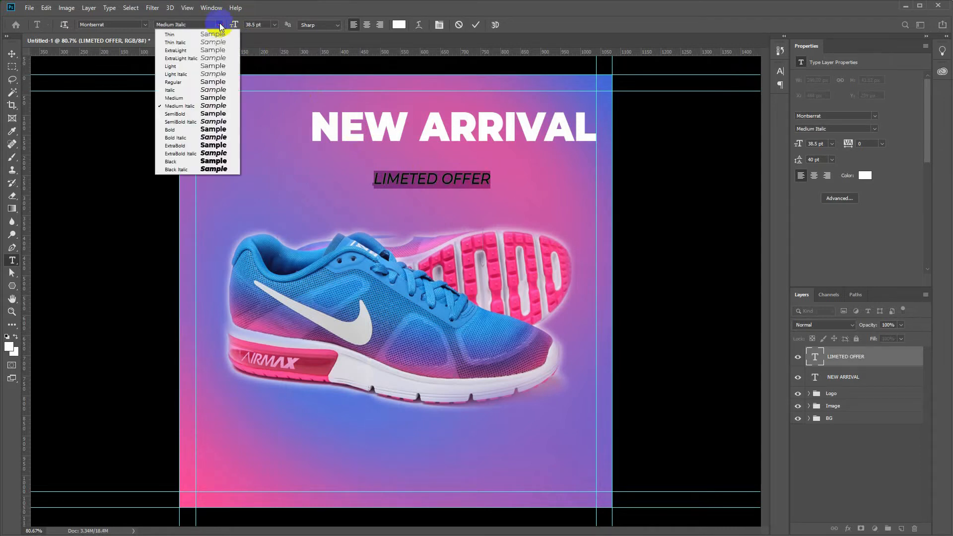
pyautogui.click(187, 121)
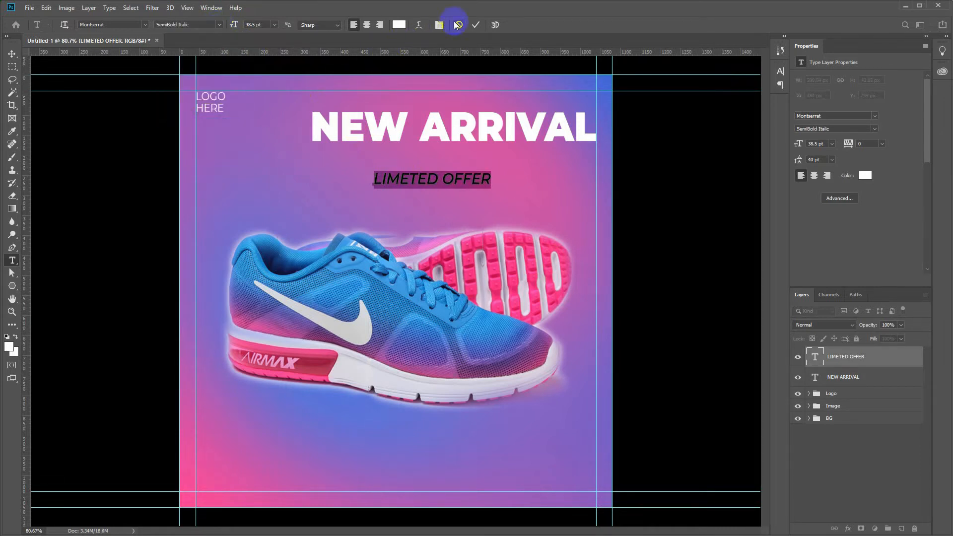
# Enlarge the LIMETED OFFER text to about 50.7 pt beneath the headline at the right margin guide, and shift the shoe slightly down.
pyautogui.click(476, 24)
pyautogui.hotkey('ctrl', 't')
pyautogui.moveTo(489, 191); pyautogui.dragTo(526, 206)
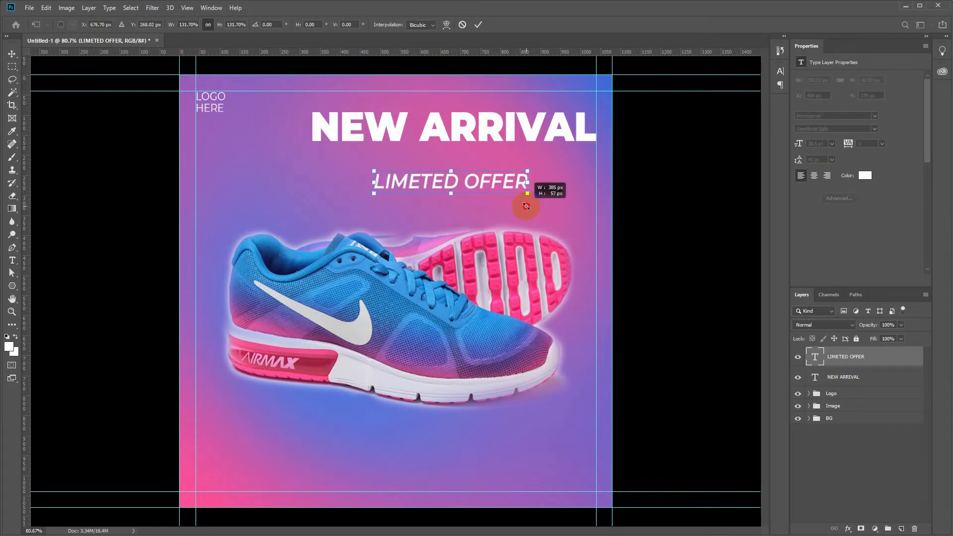
pyautogui.press('Return')
pyautogui.moveTo(485, 187); pyautogui.dragTo(550, 159)
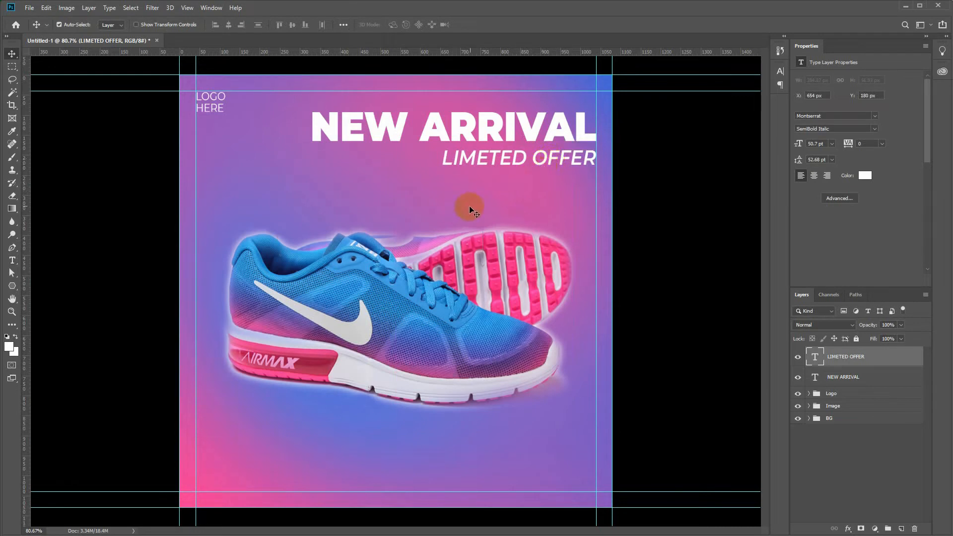
pyautogui.moveTo(357, 293); pyautogui.dragTo(352, 311)
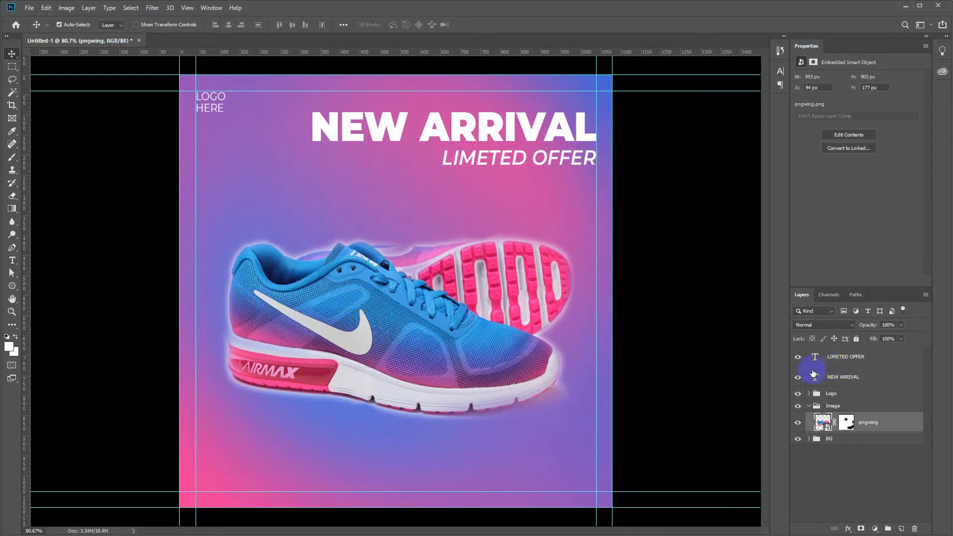
# Group the LIMETED OFFER and NEW ARRIVAL layers as "Text" and collapse the Image group.
pyautogui.click(841, 357)
pyautogui.keyDown('shift'); pyautogui.click(842, 378); pyautogui.keyUp('shift')
pyautogui.hotkey('ctrl', 'g')
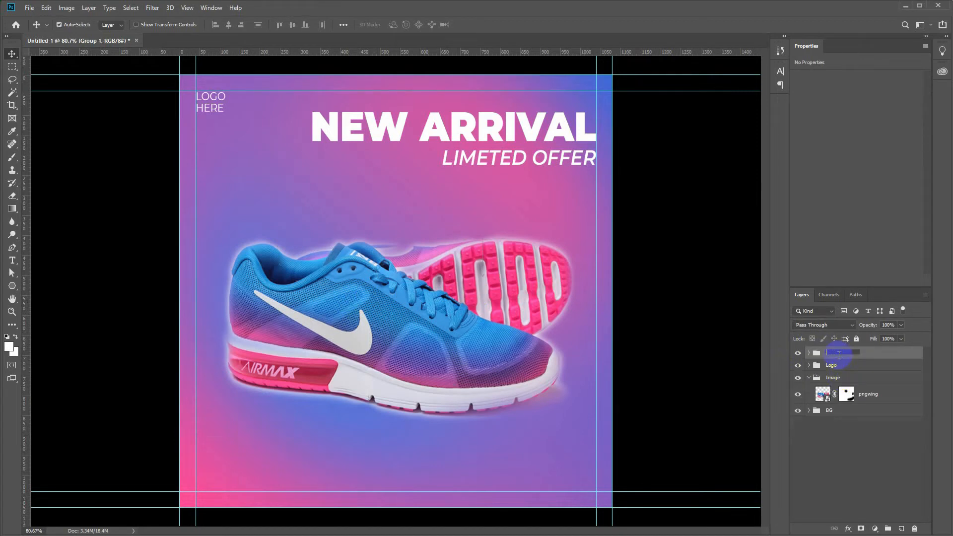
pyautogui.press('Return')
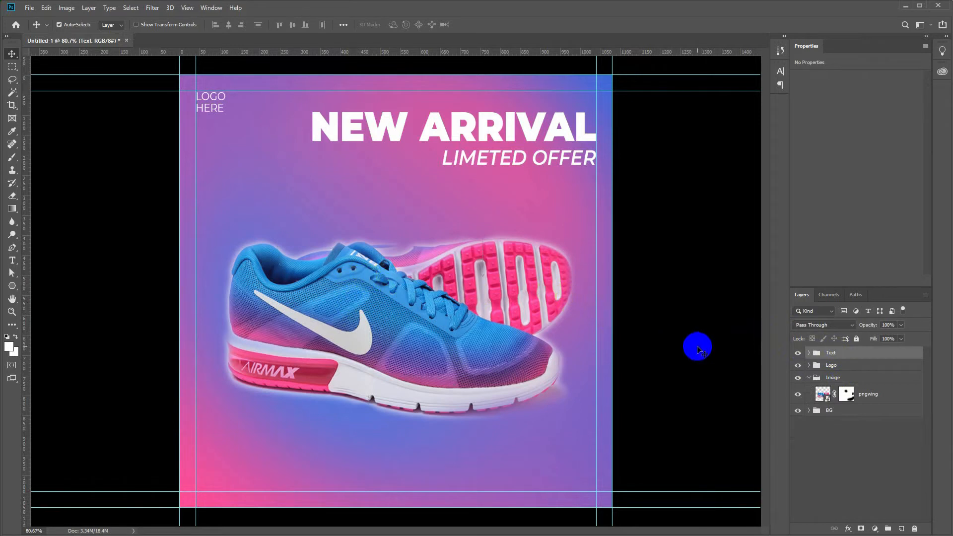
pyautogui.click(798, 377)
pyautogui.click(798, 377)
pyautogui.click(812, 380)
pyautogui.click(812, 380)
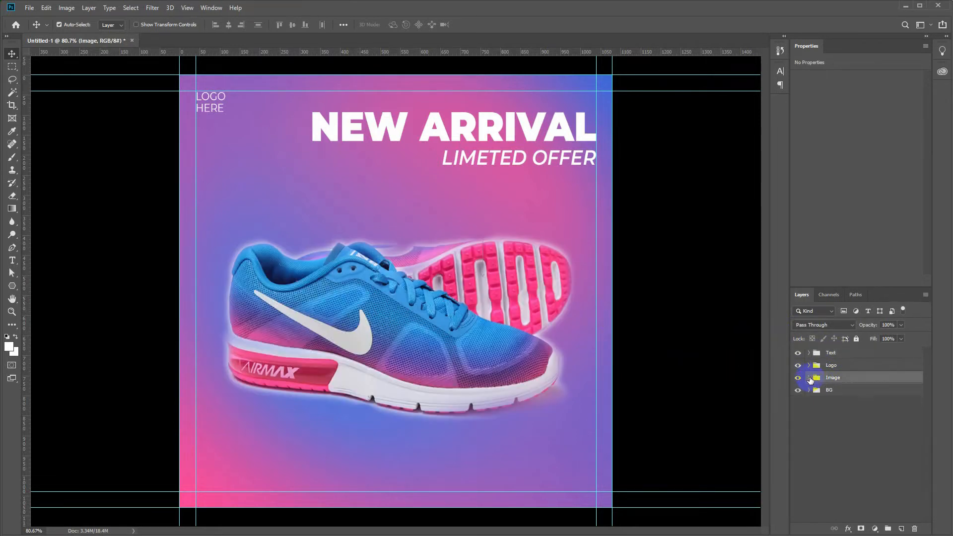
# Draw a circle about 170 px in diameter above the shoe's heel with the Ellipse tool.
pyautogui.press('t')
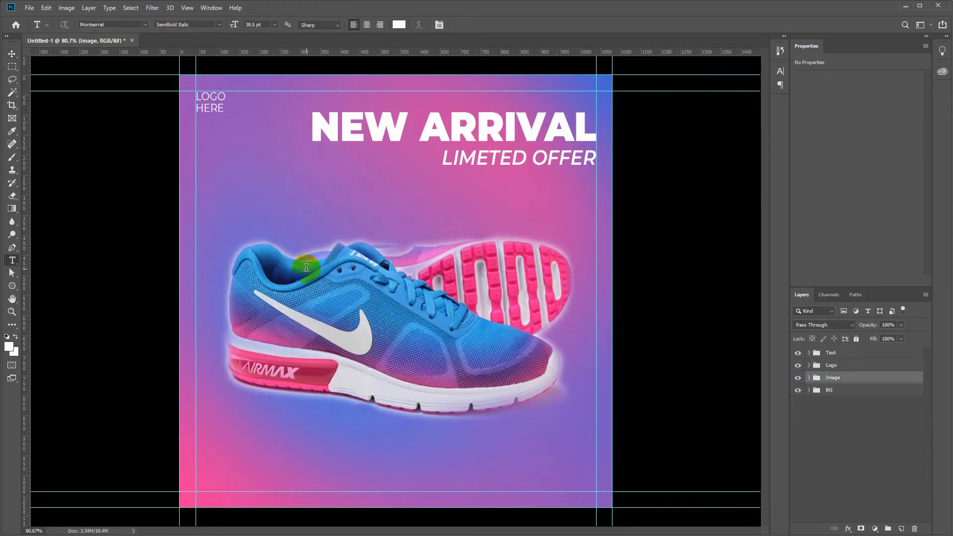
pyautogui.click(13, 286)
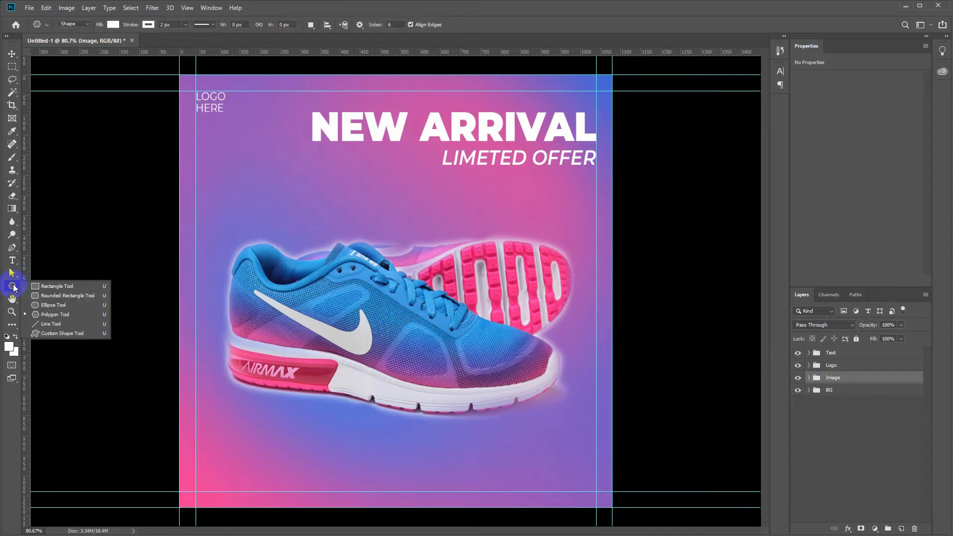
pyautogui.click(53, 305)
pyautogui.click(247, 175)
pyautogui.press('Escape')
pyautogui.moveTo(220, 156); pyautogui.dragTo(312, 226)
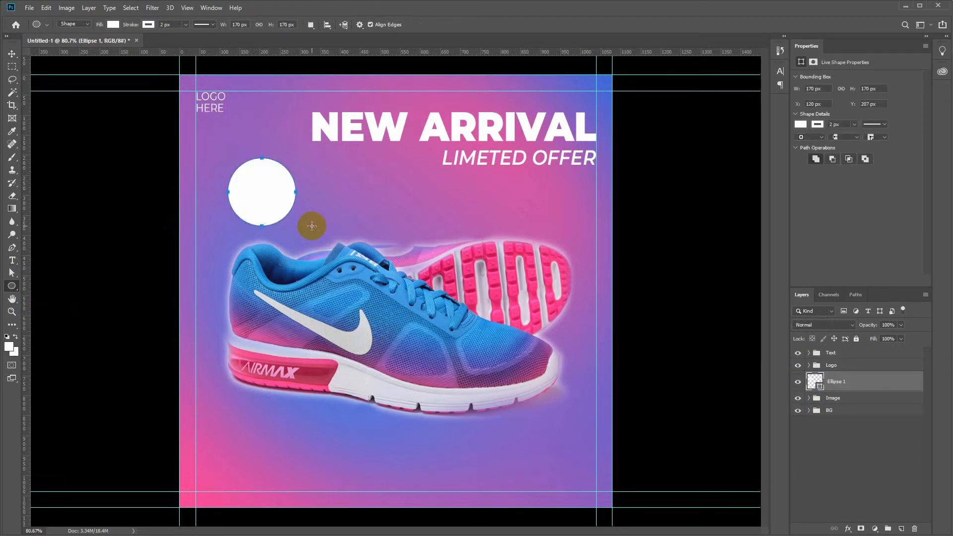
# Change the circle's fill to a pink sampled from the shoe.
pyautogui.click(113, 25)
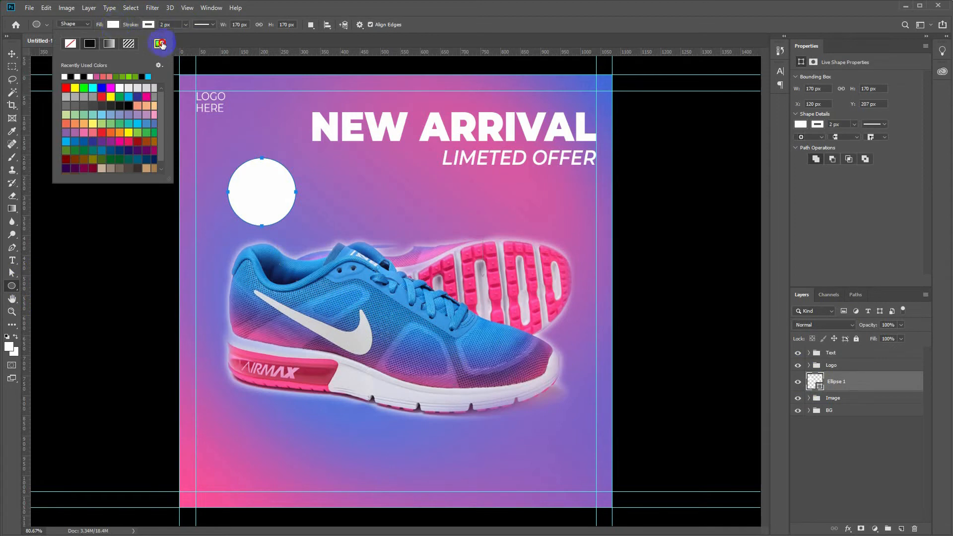
pyautogui.click(159, 43)
pyautogui.click(433, 252)
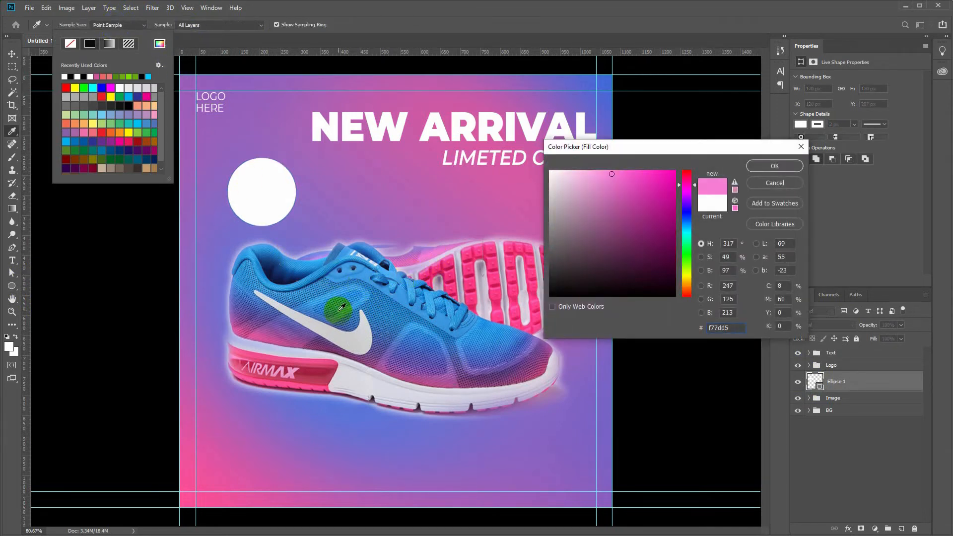
pyautogui.click(263, 346)
pyautogui.click(763, 168)
# Set the circle's white stroke to 4 px and move the circle about 26 px to the left.
pyautogui.click(161, 24)
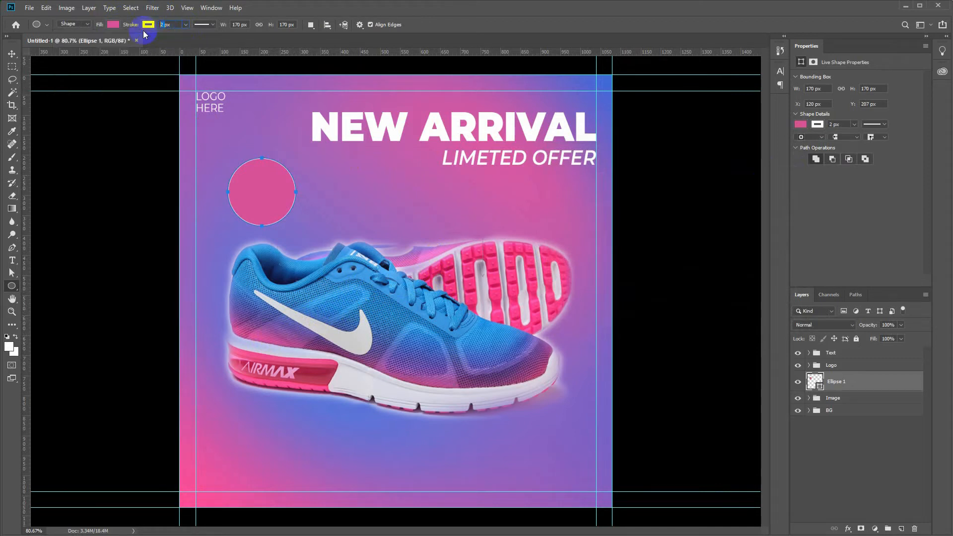
pyautogui.write('4')
pyautogui.click(12, 53)
pyautogui.moveTo(266, 203); pyautogui.dragTo(256, 203)
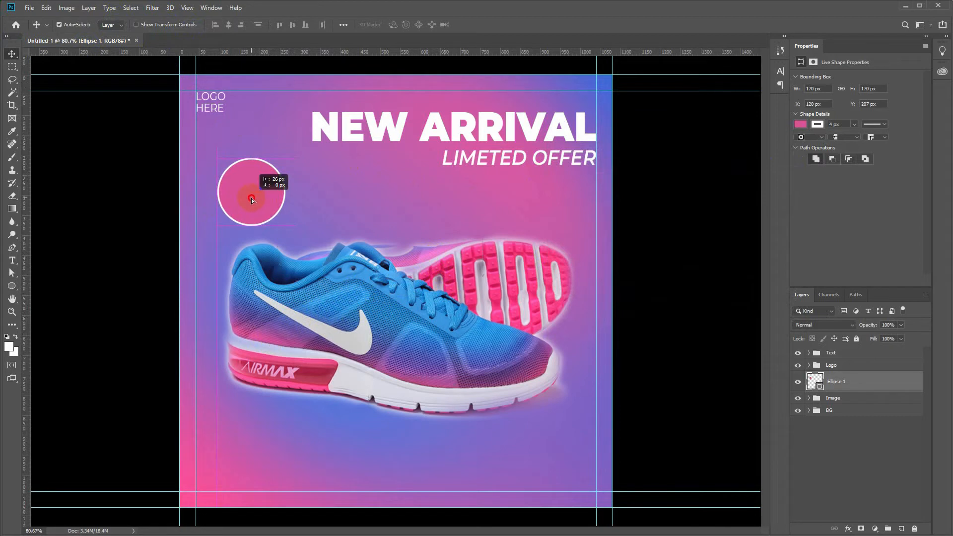
# Add the text "50$" beside the circle in Montserrat Black Italic.
pyautogui.press('t')
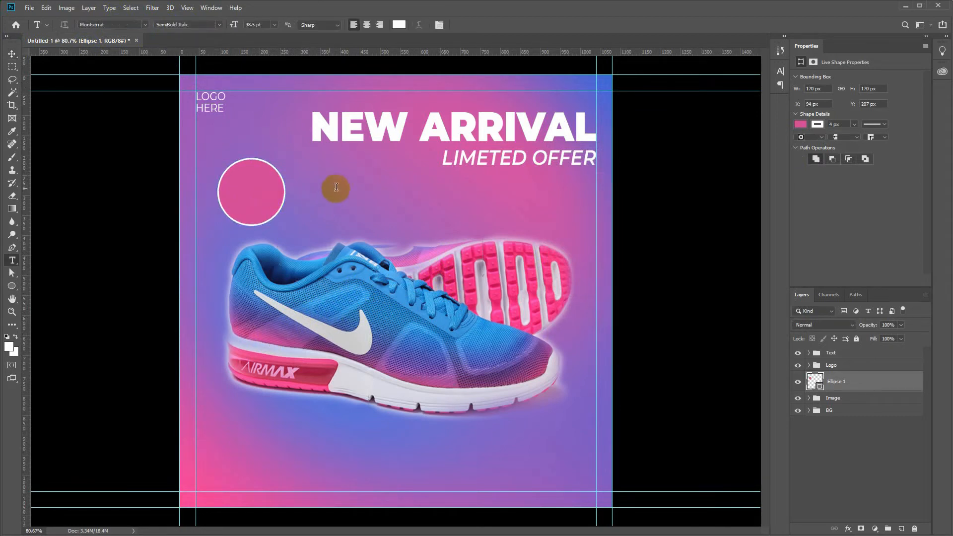
pyautogui.click(330, 187)
pyautogui.write('50$')
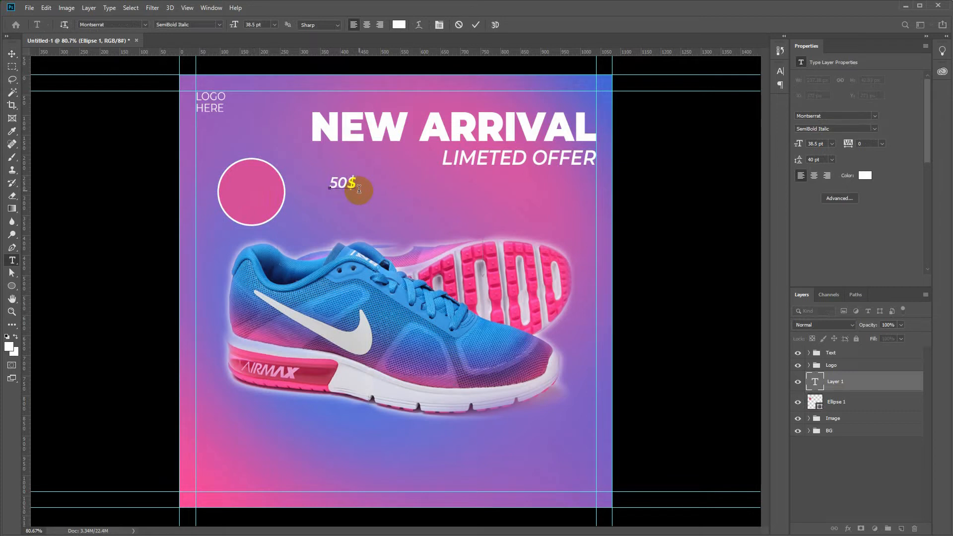
pyautogui.doubleClick(345, 183)
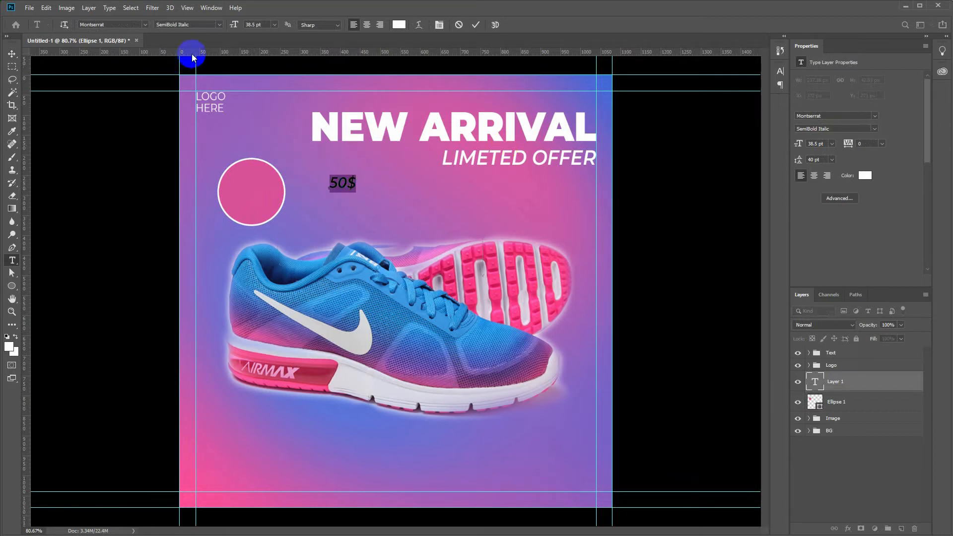
pyautogui.click(214, 24)
pyautogui.click(187, 166)
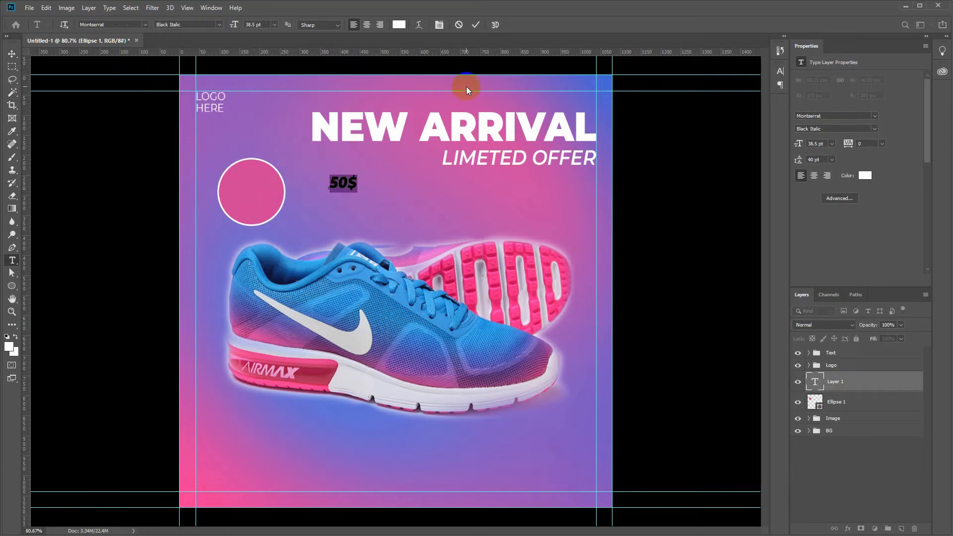
pyautogui.click(475, 24)
# Move the 50$ text into the lower half of the circle and enlarge it to about 65.52 pt.
pyautogui.press('v')
pyautogui.moveTo(342, 185); pyautogui.dragTo(262, 201)
pyautogui.hotkey('ctrl', 't')
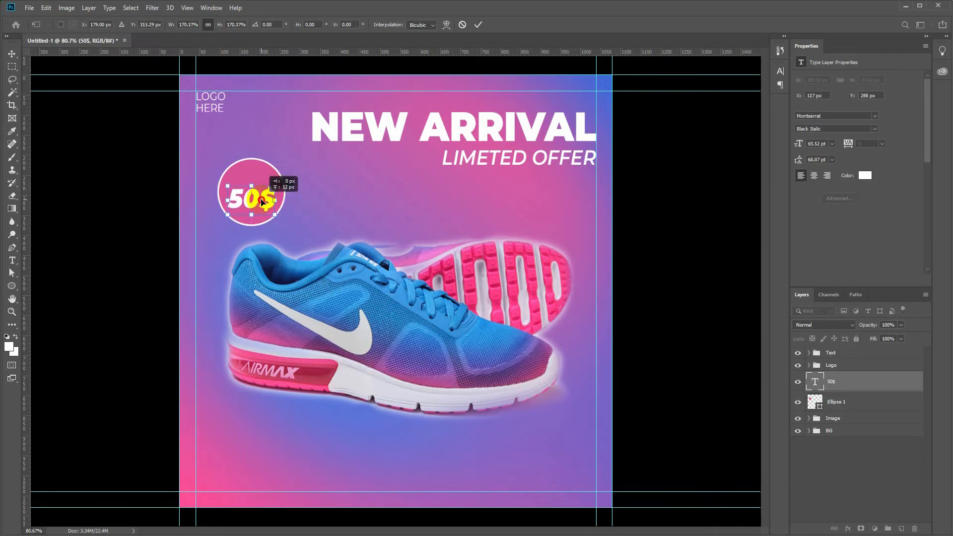
pyautogui.press('Return')
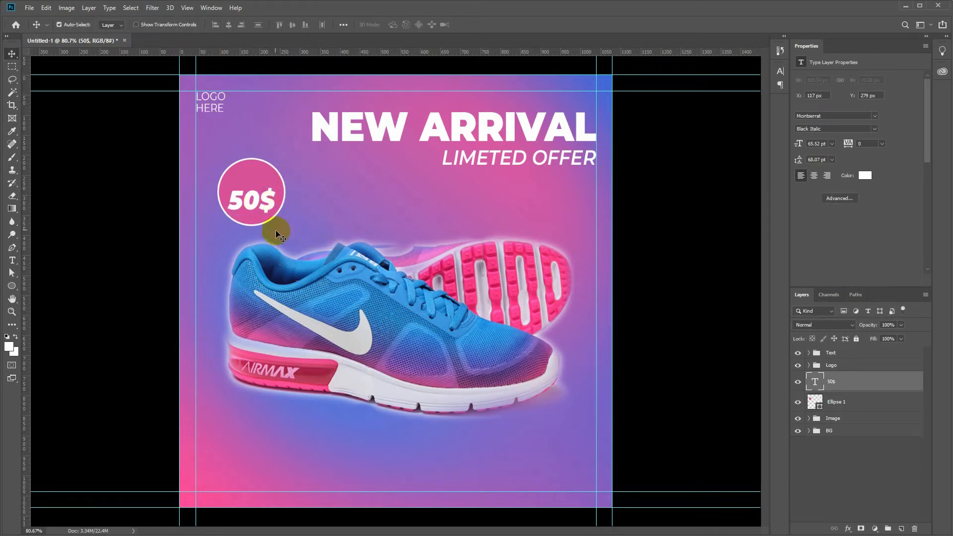
# Add the text "ONLY" between the circle and the LIMETED OFFER line in Montserrat Regular.
pyautogui.press('t')
pyautogui.click(346, 188)
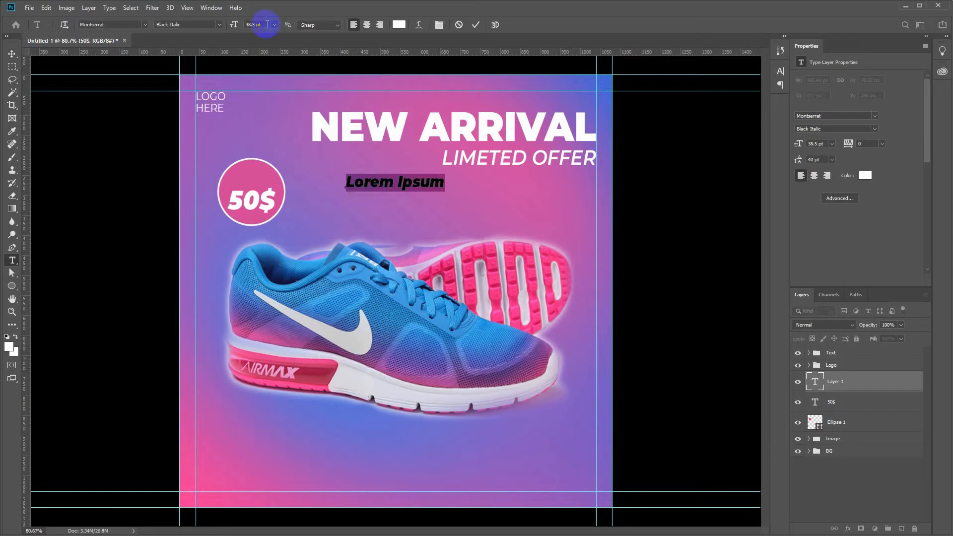
pyautogui.click(219, 26)
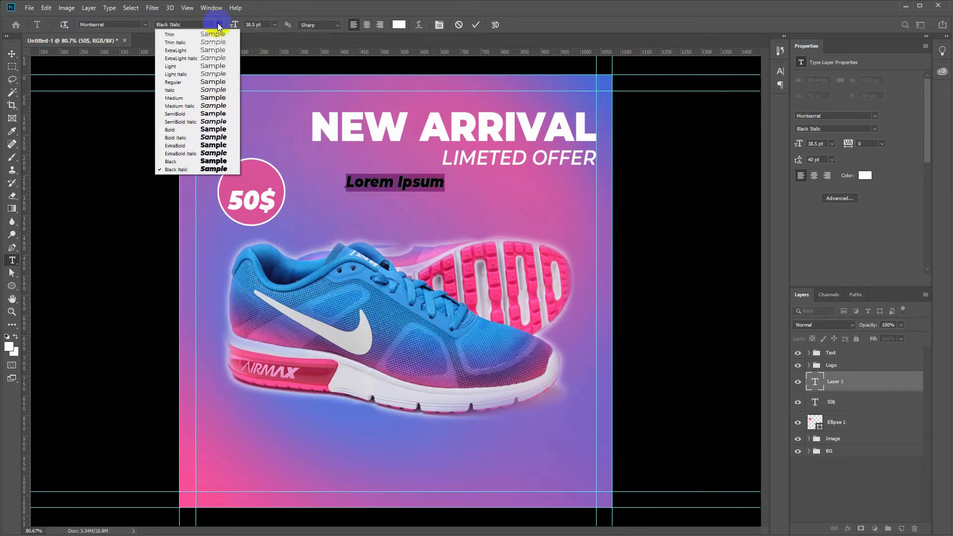
pyautogui.click(182, 82)
pyautogui.write('ONLY')
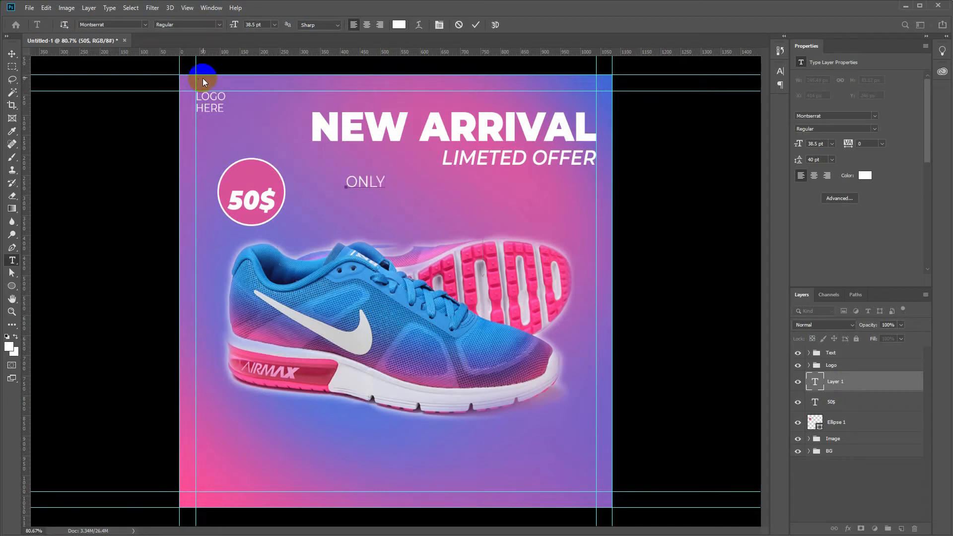
# Set the ONLY text's font style to SemiBold.
pyautogui.doubleClick(360, 179)
pyautogui.click(218, 25)
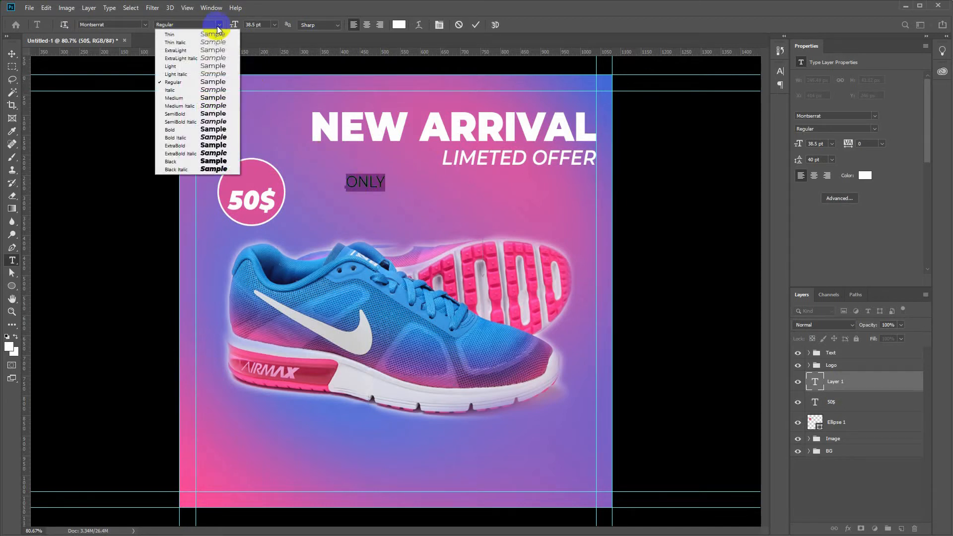
pyautogui.click(187, 94)
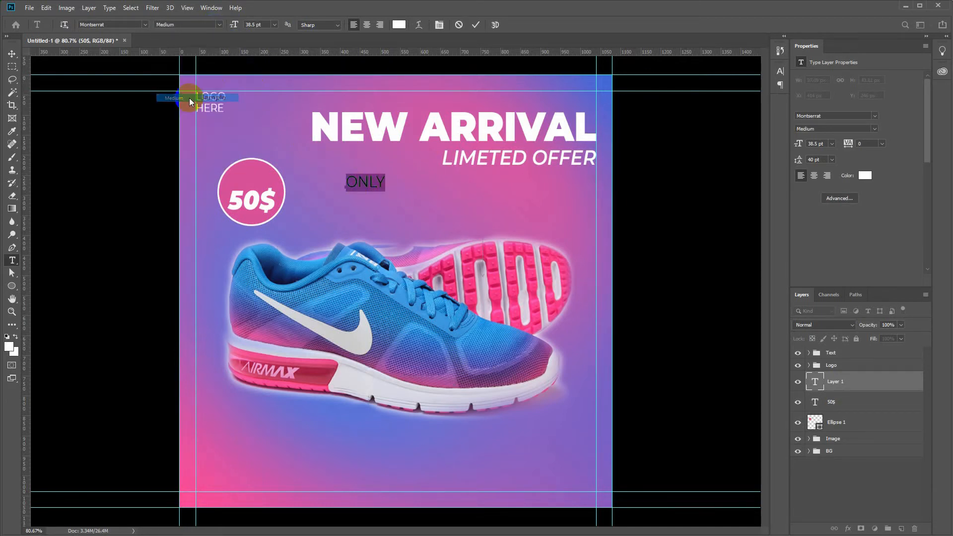
pyautogui.click(219, 25)
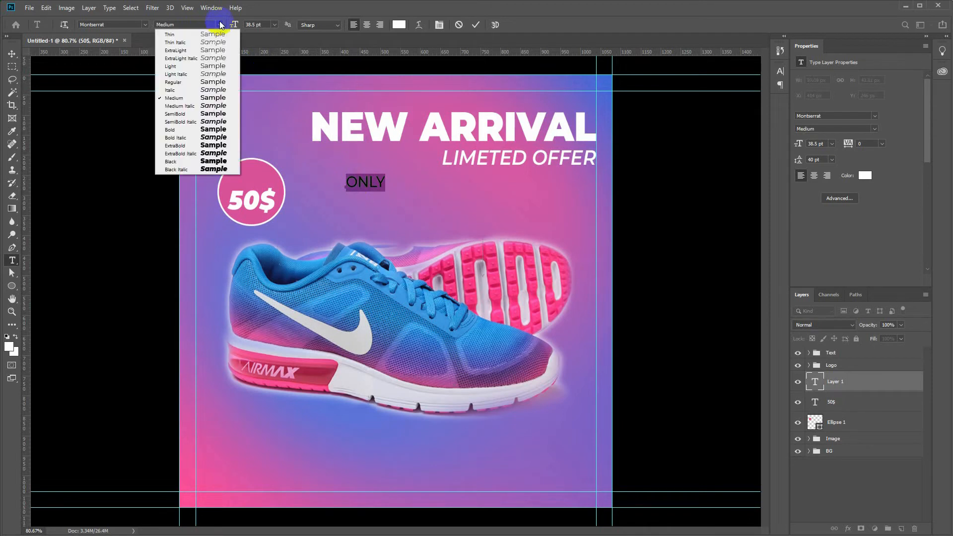
pyautogui.click(182, 116)
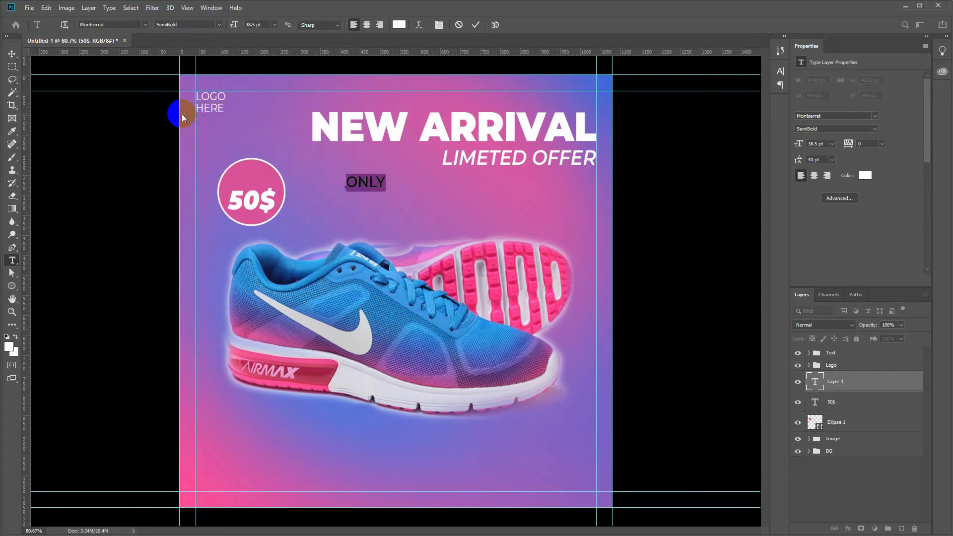
pyautogui.hotkey('ctrl', 'Return')
# Enlarge the ONLY text inside the circle above 50$, and nudge the 50$ text slightly up.
pyautogui.press('v')
pyautogui.moveTo(376, 197); pyautogui.dragTo(268, 175)
pyautogui.hotkey('ctrl', 't')
pyautogui.press('Return')
pyautogui.click(255, 201)
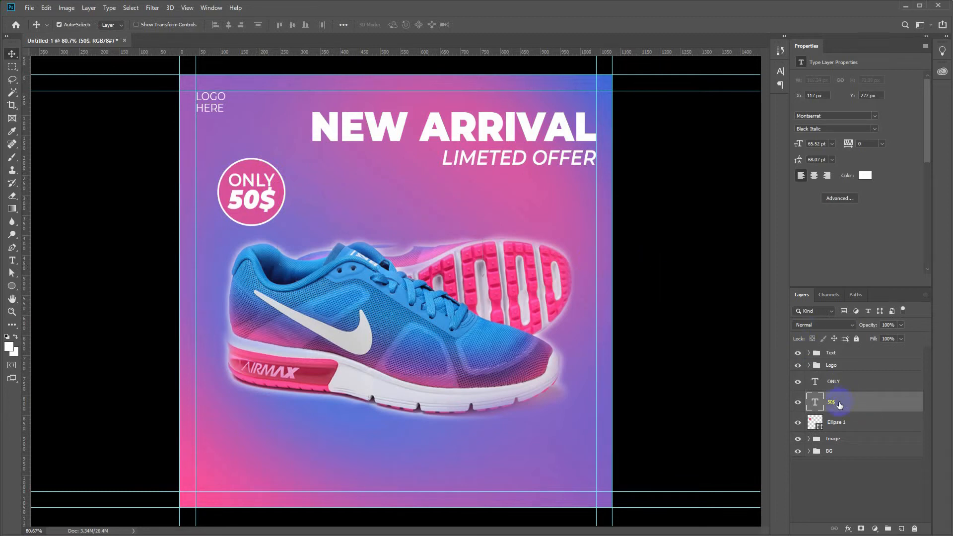
# Group the ONLY and 50$ text layers and name the group "Discount".
pyautogui.keyDown('shift'); pyautogui.click(838, 382); pyautogui.keyUp('shift')
pyautogui.hotkey('ctrl', 'g')
pyautogui.doubleClick(835, 378)
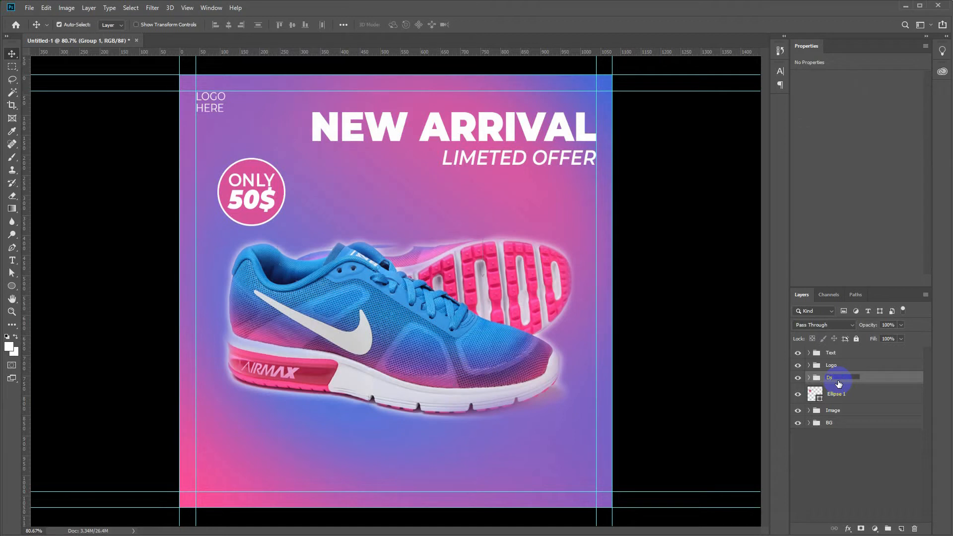
pyautogui.press('Return')
# Move the circle layer into the Discount group, stack both text layers above it, and collapse the group.
pyautogui.moveTo(835, 394); pyautogui.dragTo(834, 379)
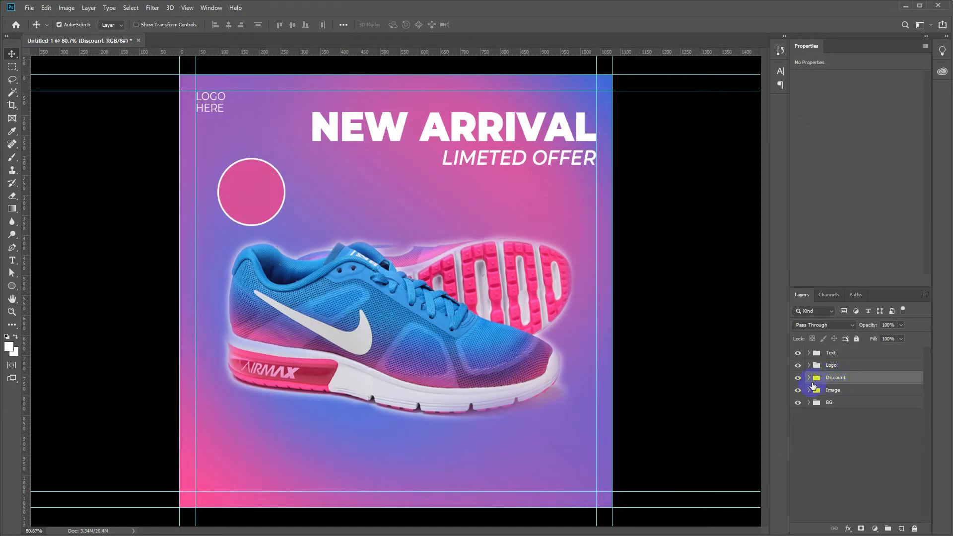
pyautogui.click(808, 378)
pyautogui.click(850, 417)
pyautogui.keyDown('shift'); pyautogui.click(851, 434); pyautogui.keyUp('shift')
pyautogui.moveTo(850, 435); pyautogui.dragTo(852, 393)
pyautogui.click(809, 379)
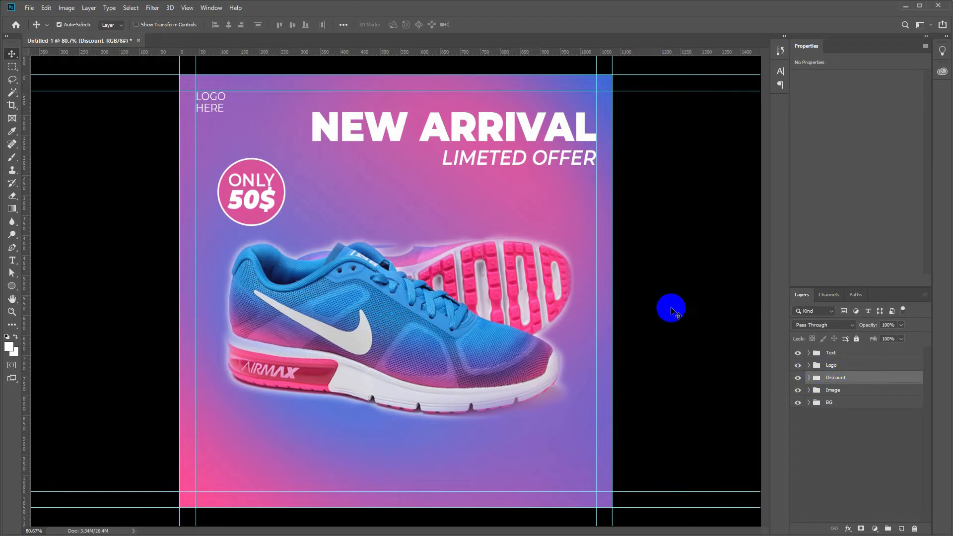
# Draw a rounded rectangle about 226 by 65 px centred below the shoe.
pyautogui.press('t')
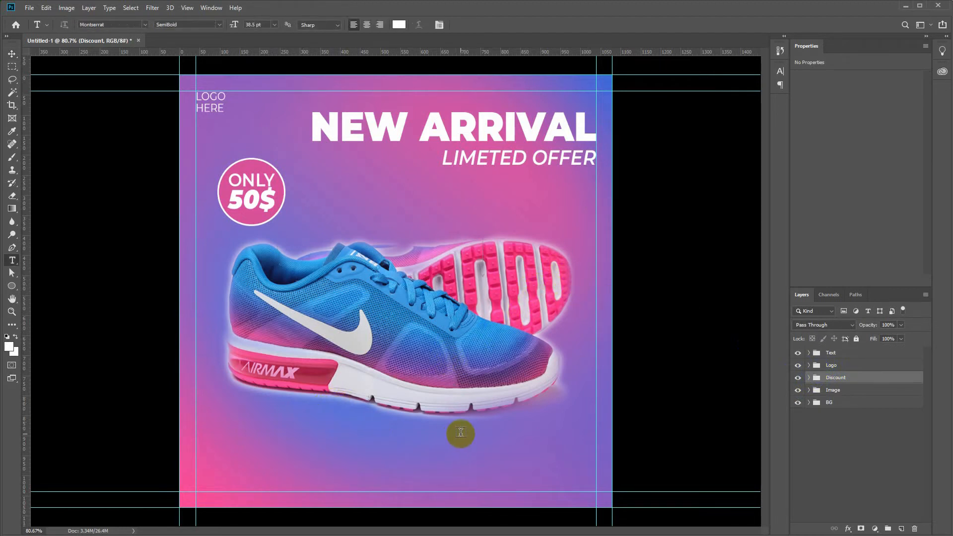
pyautogui.click(12, 287)
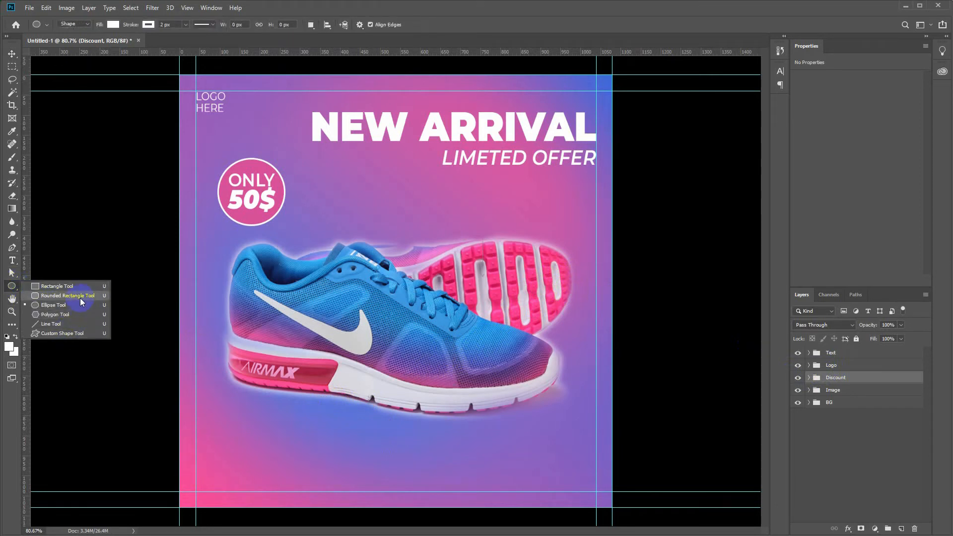
pyautogui.click(67, 295)
pyautogui.moveTo(348, 454); pyautogui.dragTo(438, 480)
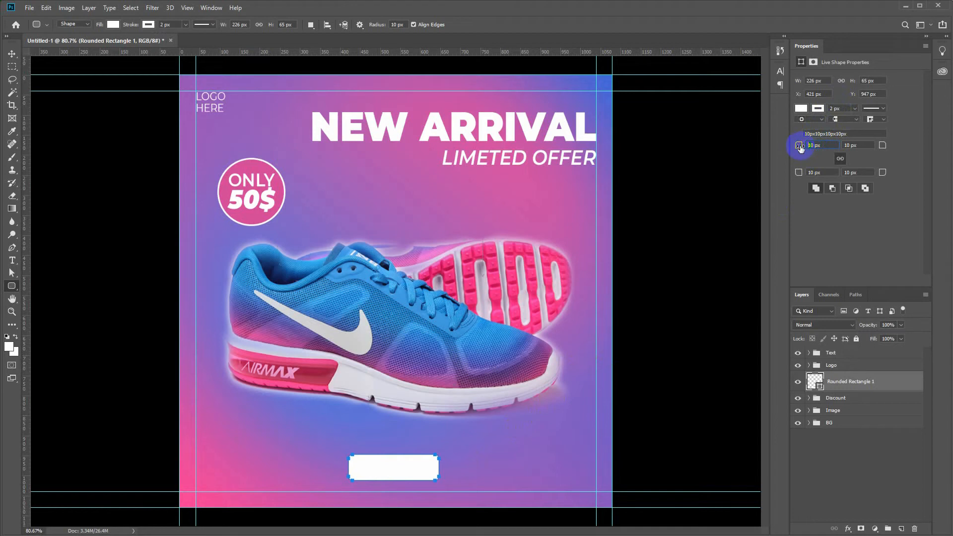
# Round the rectangle's corners to 30 px and fill it with a bright blue based on the shoe's colour.
pyautogui.click(801, 110)
pyautogui.click(896, 128)
pyautogui.moveTo(389, 318); pyautogui.dragTo(314, 301)
pyautogui.click(660, 181)
pyautogui.click(774, 166)
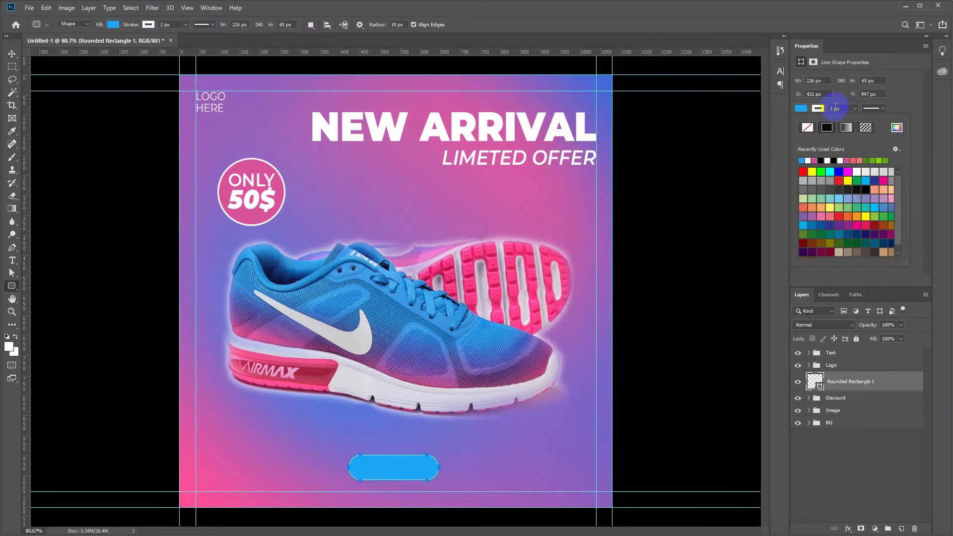
# Set the rounded rectangle's stroke width to 4 px.
pyautogui.click(834, 107)
pyautogui.press('Up')
pyautogui.press('Up')
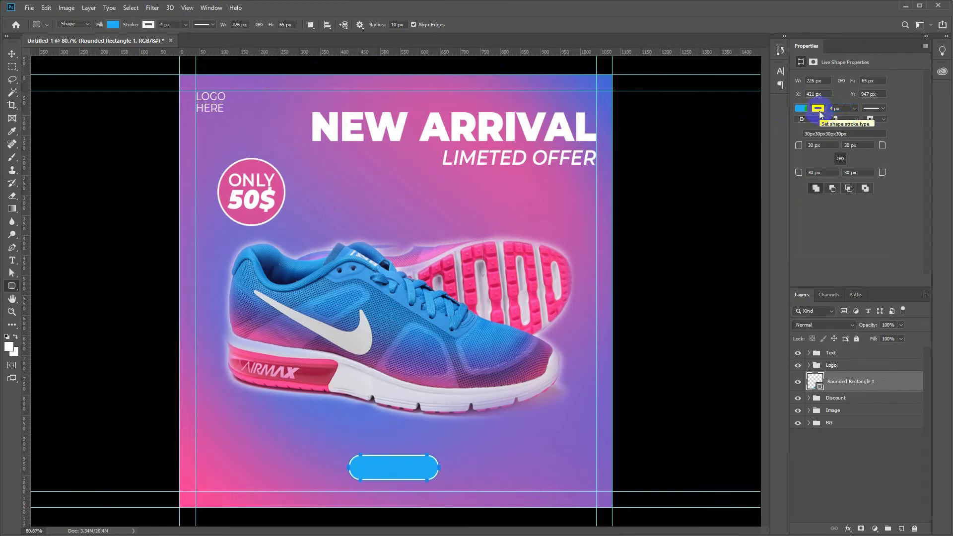
# Set the rounded rectangle's stroke width to 3 px and move it onto the lower margin guide, centred horizontally.
pyautogui.click(817, 110)
pyautogui.press('Down')
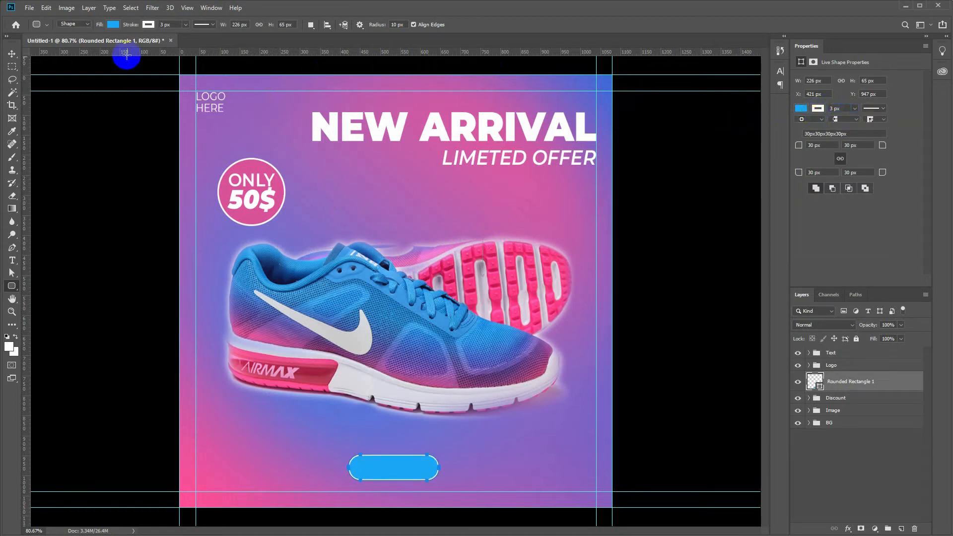
pyautogui.click(12, 53)
pyautogui.moveTo(400, 469)
pyautogui.mouseDown()
pyautogui.moveTo(396, 481)
pyautogui.moveTo(417, 479)
pyautogui.moveTo(404, 480)
pyautogui.mouseUp()
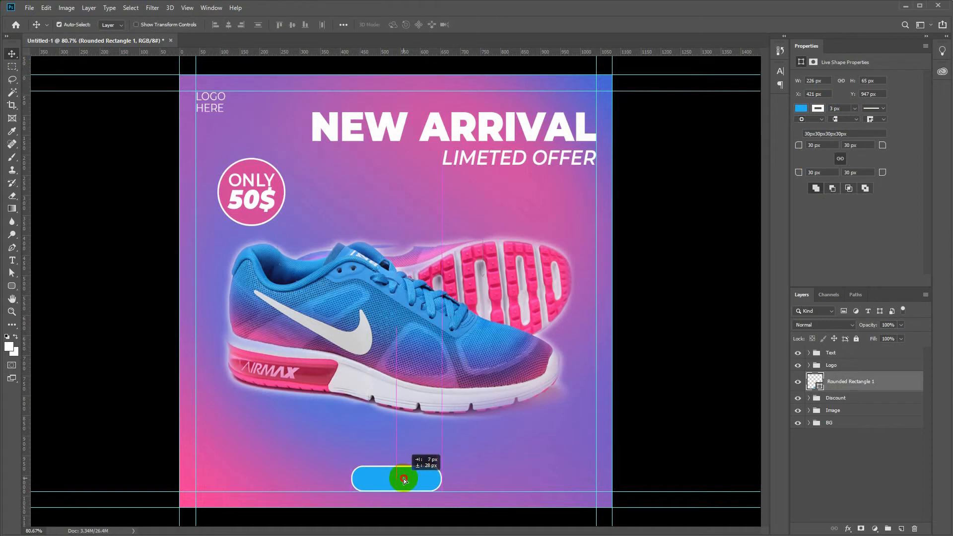
# Add the text ORDER NOW above the rounded rectangle in Montserrat ExtraBold.
pyautogui.press('t')
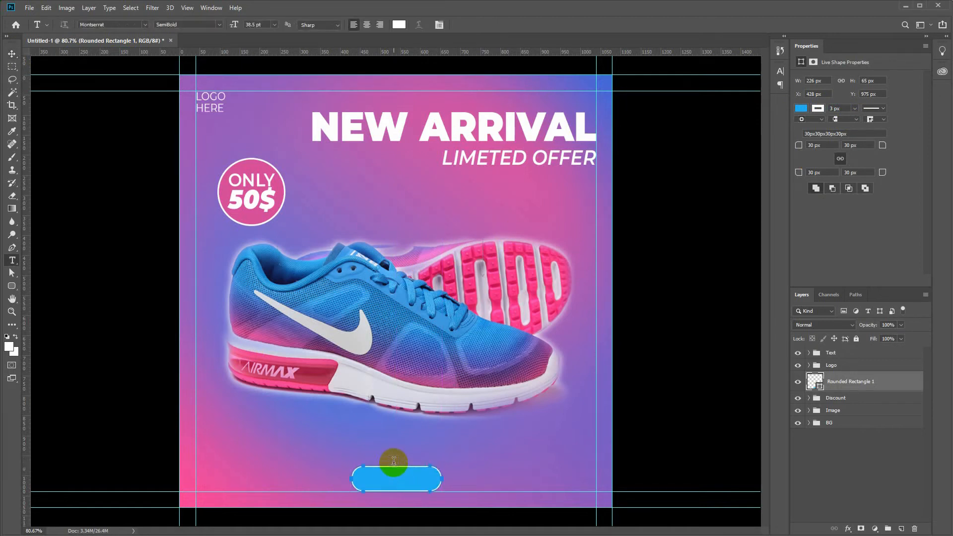
pyautogui.click(319, 437)
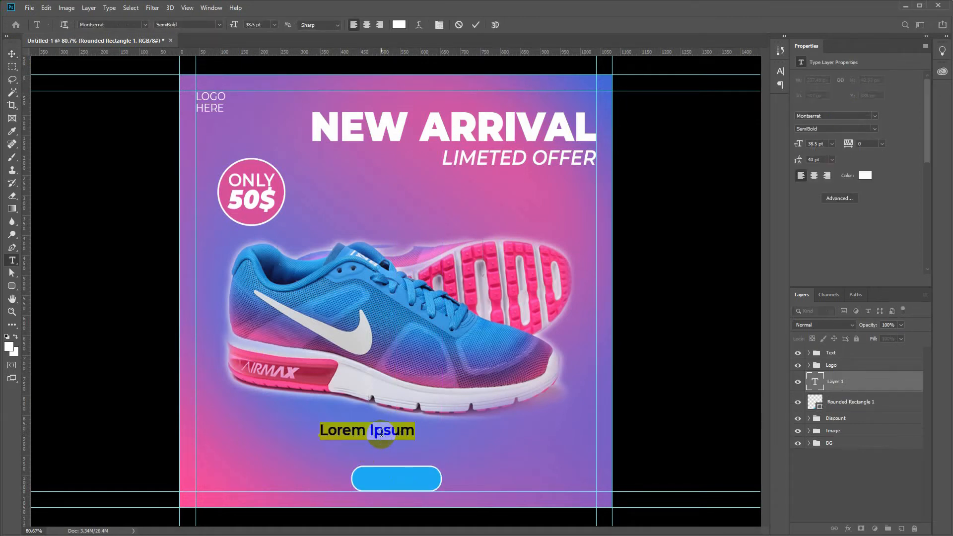
pyautogui.write('O')
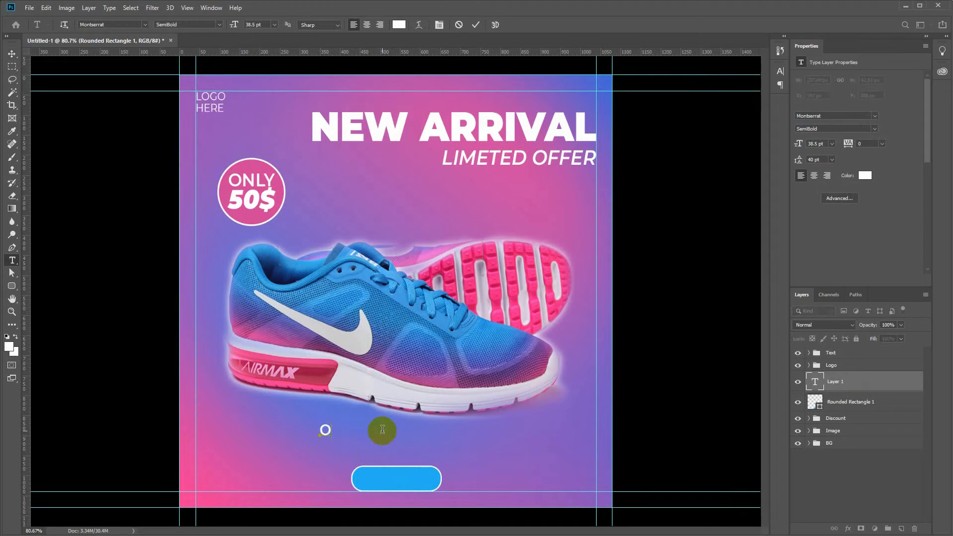
pyautogui.write('RDER NOW')
pyautogui.moveTo(382, 429); pyautogui.dragTo(415, 430)
pyautogui.hotkey('ctrl', 'a')
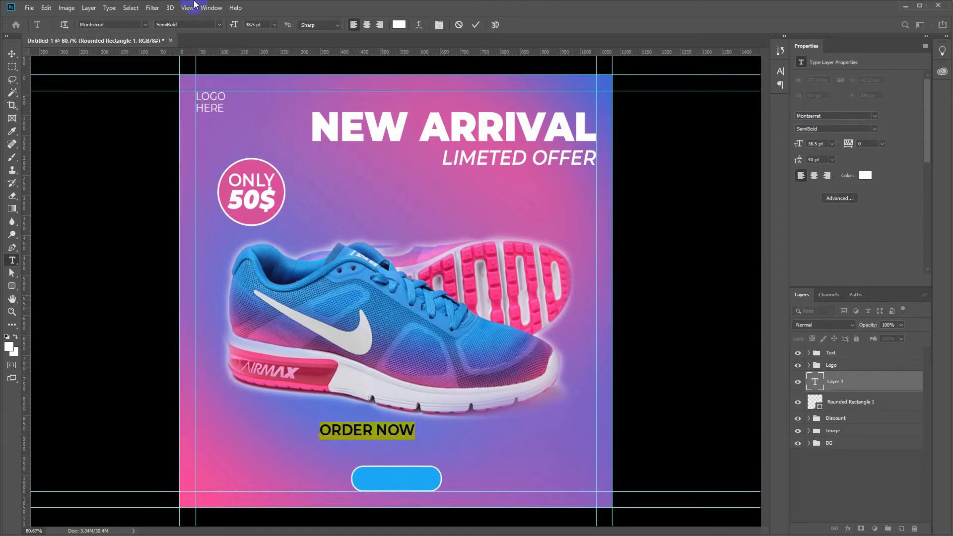
pyautogui.click(209, 24)
pyautogui.click(212, 144)
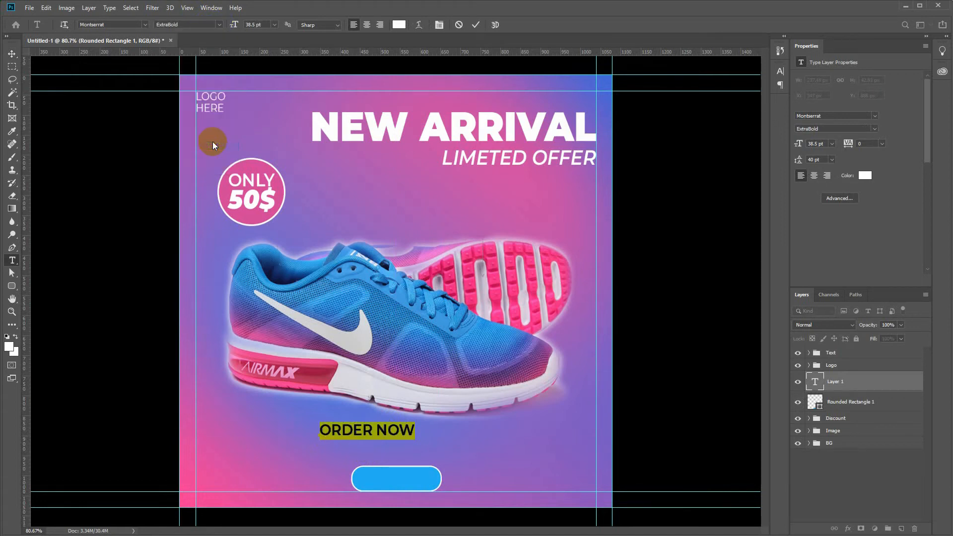
pyautogui.click(478, 22)
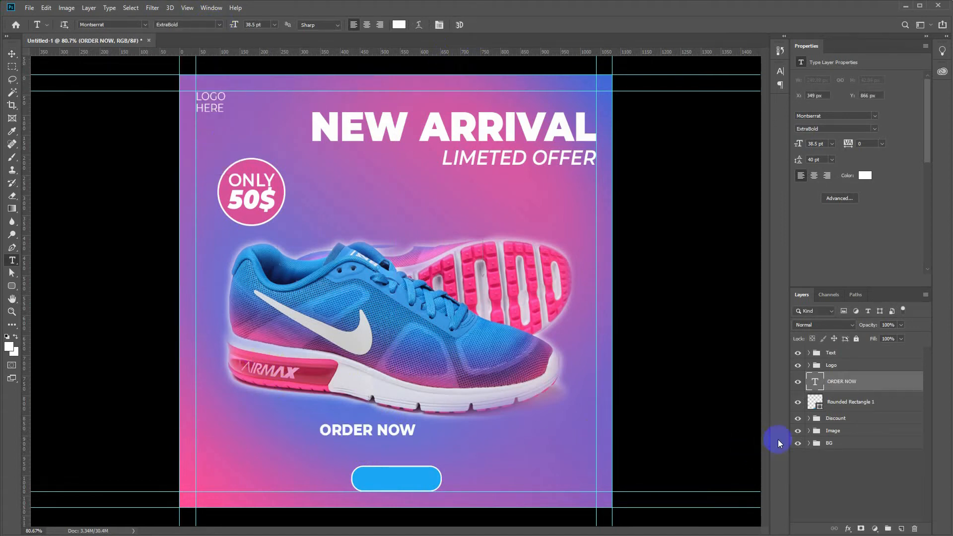
# Move the ORDER NOW text onto the blue rounded rectangle and scale it down to about 28.5 pt to fit inside.
pyautogui.press('v')
pyautogui.moveTo(386, 436); pyautogui.dragTo(432, 488)
pyautogui.hotkey('ctrl', 't')
pyautogui.press('Return')
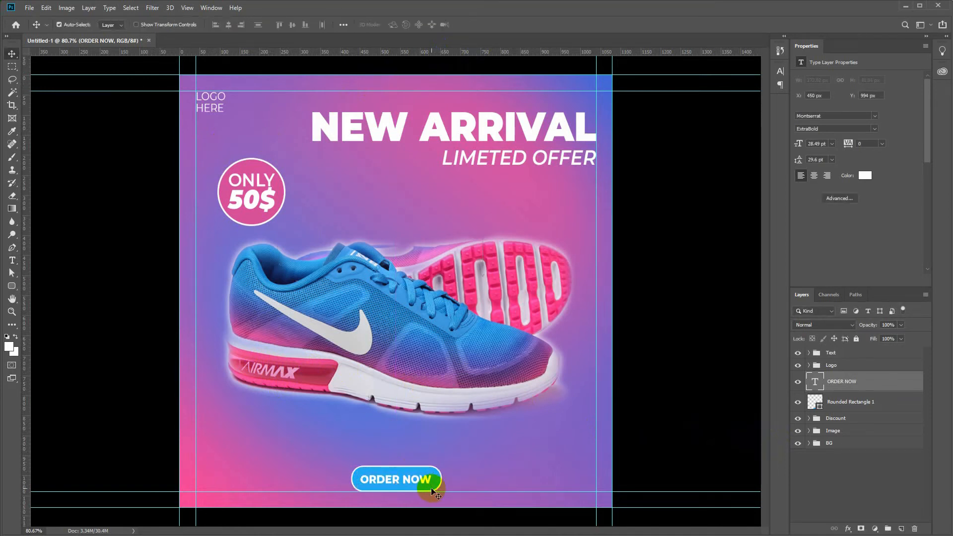
# Group the ORDER NOW text with the rounded rectangle and name the group Button.
pyautogui.keyDown('shift'); pyautogui.click(831, 401); pyautogui.keyUp('shift')
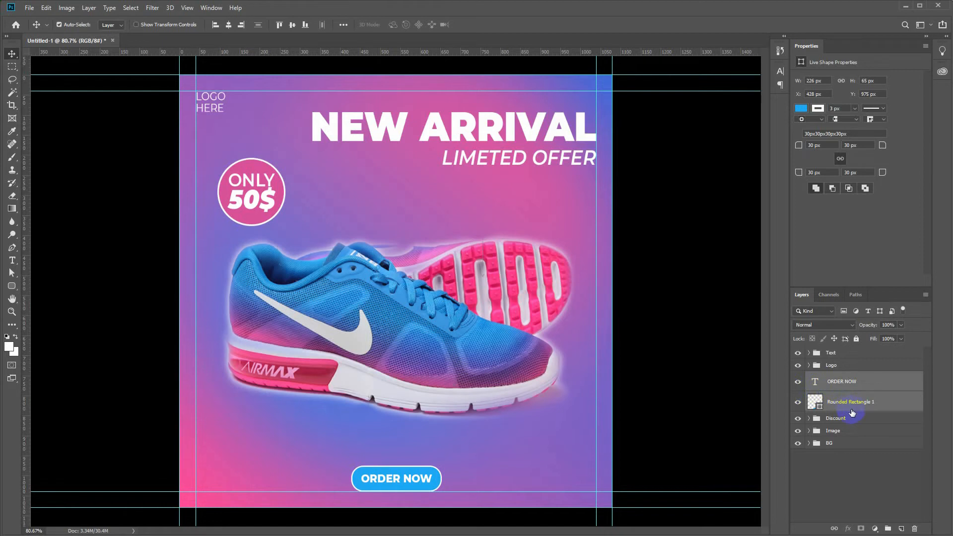
pyautogui.hotkey('ctrl', 'g')
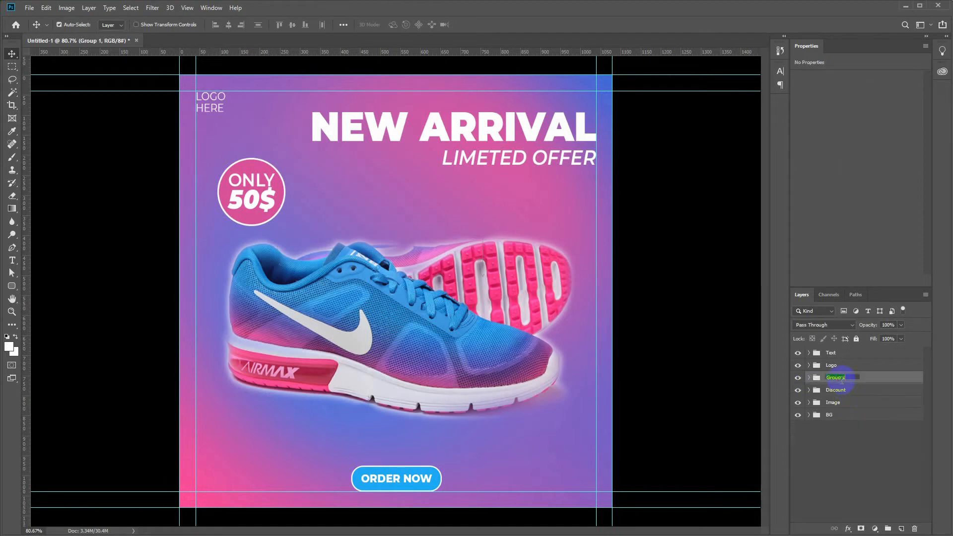
pyautogui.press('Return')
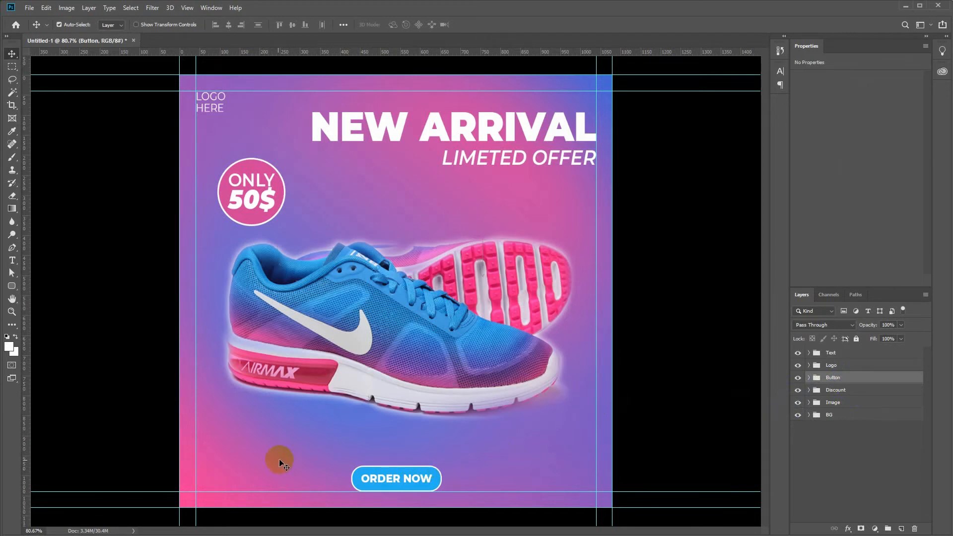
# Add a placeholder phone number in Montserrat ExtraBold beside the button and align its end with the right margin guide.
pyautogui.press('t')
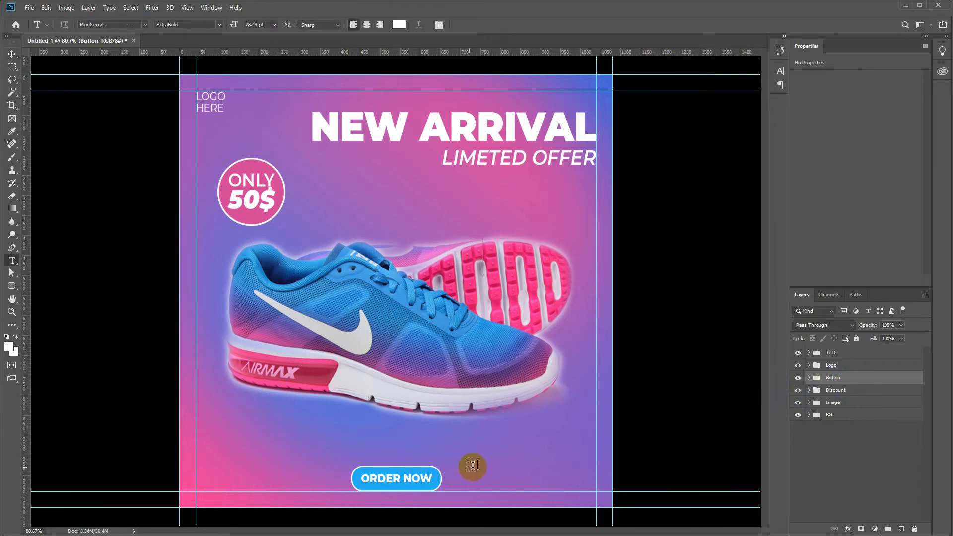
pyautogui.click(457, 465)
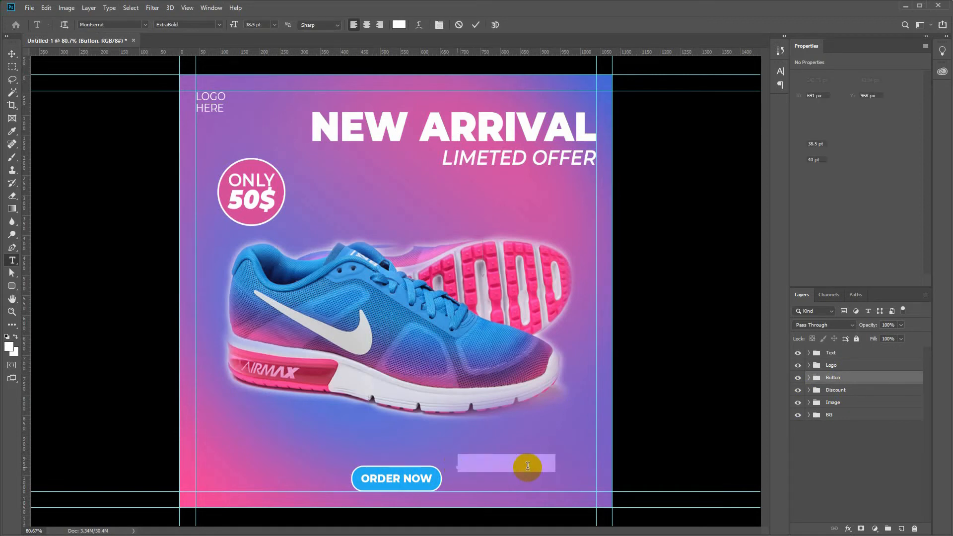
pyautogui.write('+123 456 7890')
pyautogui.hotkey('ctrl', 'Return')
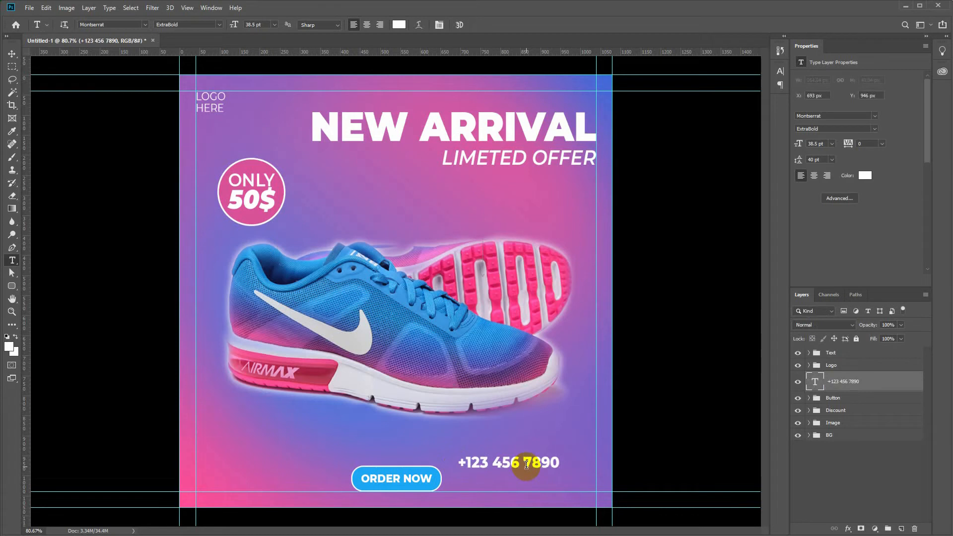
pyautogui.press('v')
pyautogui.moveTo(517, 464); pyautogui.dragTo(553, 474)
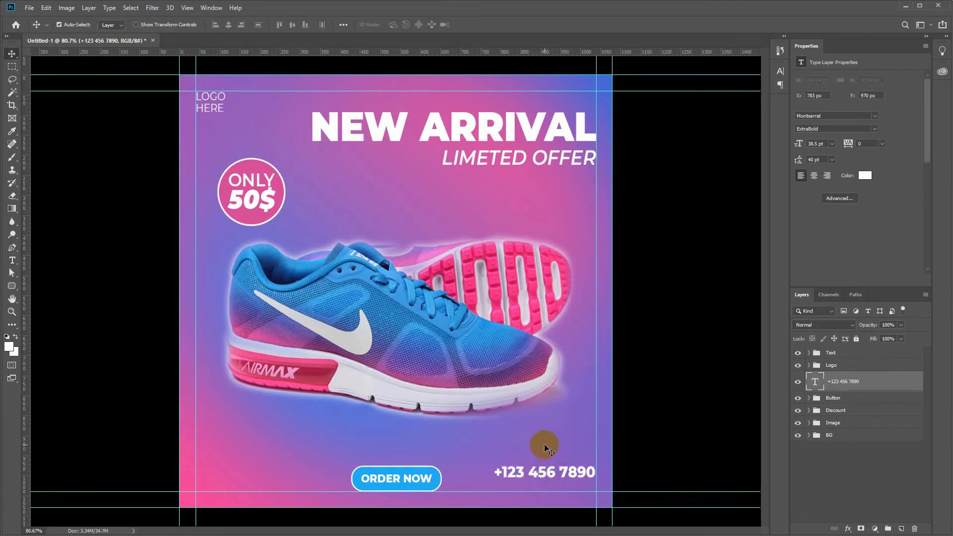
pyautogui.press('t')
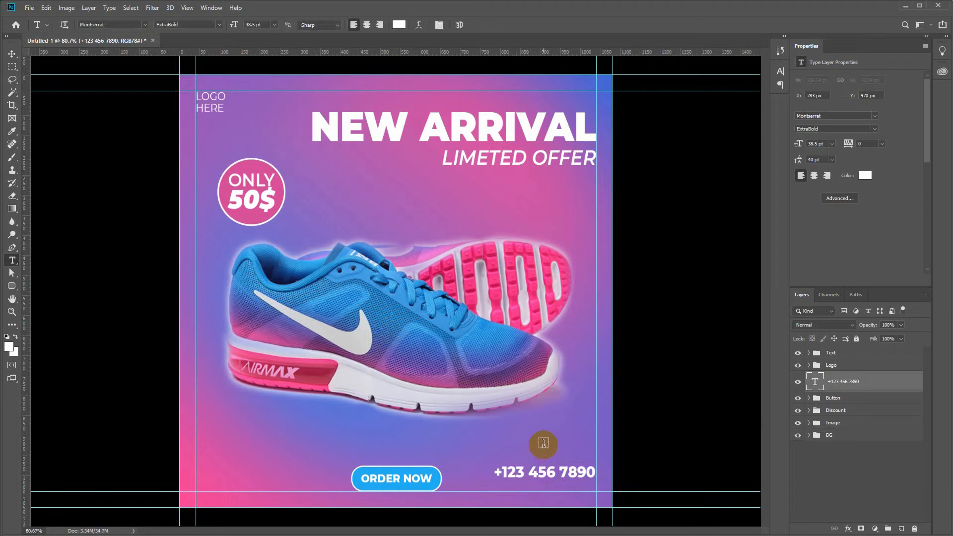
pyautogui.click(478, 445)
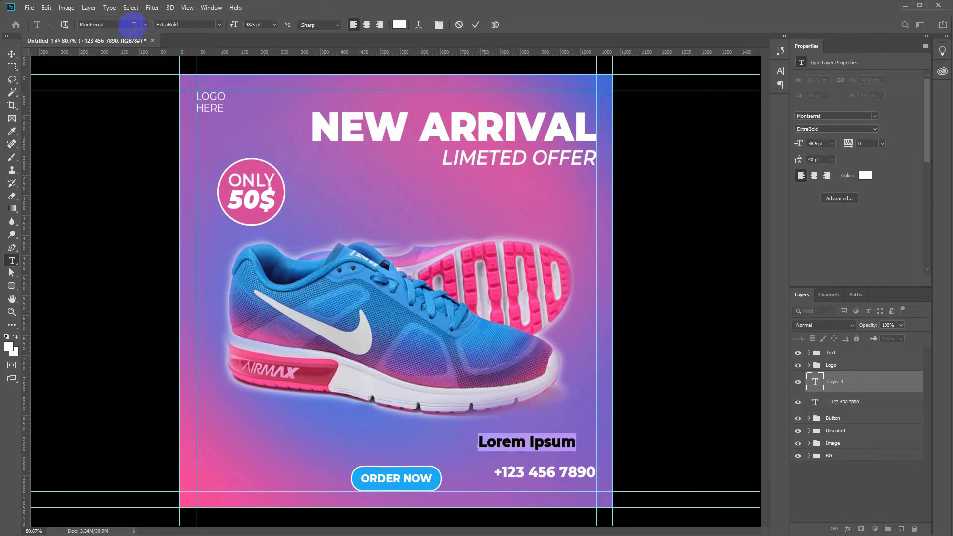
pyautogui.click(144, 25)
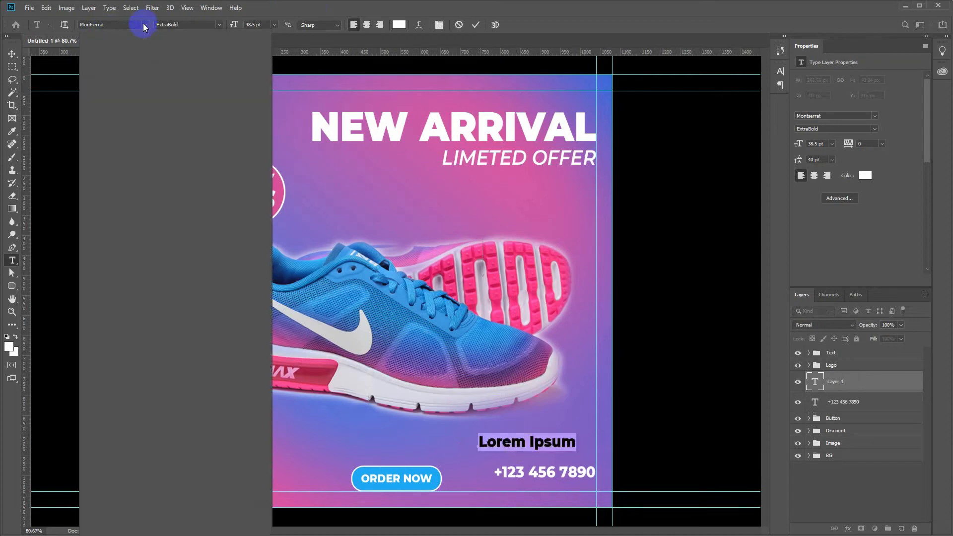
pyautogui.click(229, 23)
pyautogui.click(218, 24)
pyautogui.click(191, 87)
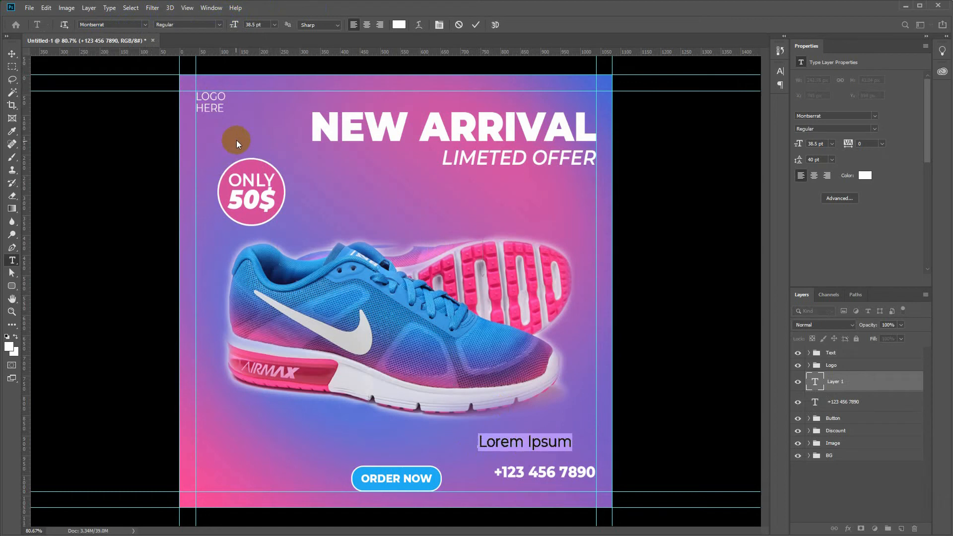
pyautogui.click(274, 24)
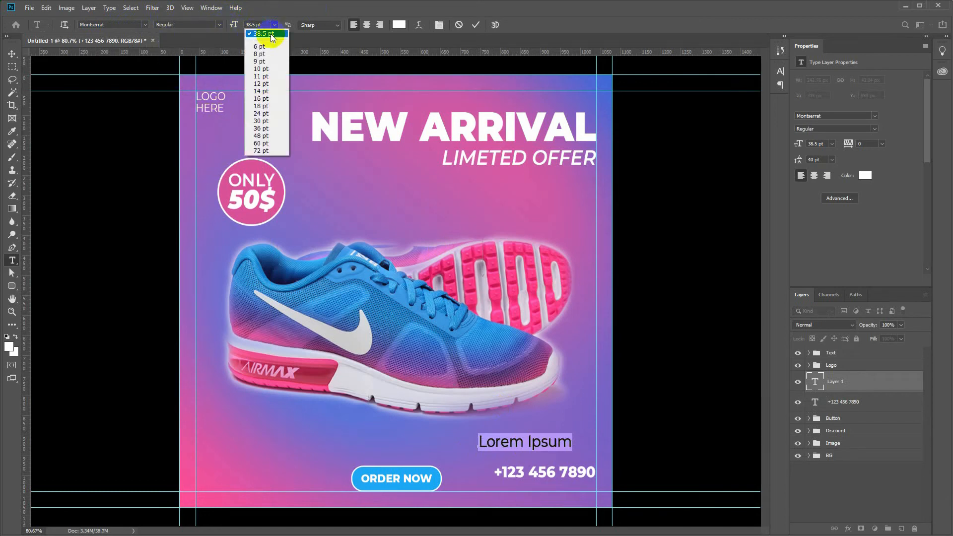
pyautogui.click(262, 98)
pyautogui.click(499, 441)
pyautogui.write('w')
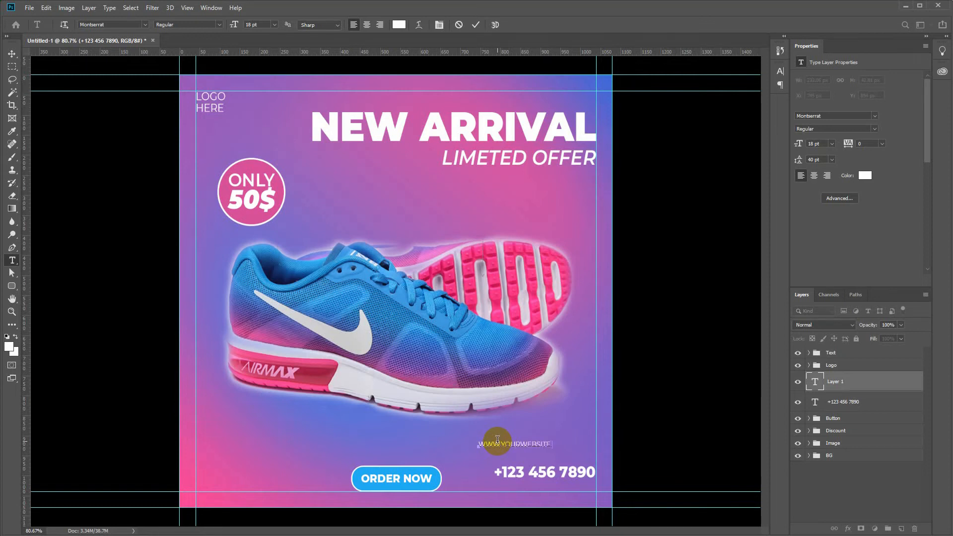
pyautogui.hotkey('ctrl', 'Return')
# Place the website text below the phone number and scale it to about 20.5 pt so it reaches the right margin guide.
pyautogui.press('v')
pyautogui.moveTo(508, 447); pyautogui.dragTo(527, 495)
pyautogui.hotkey('ctrl', 't')
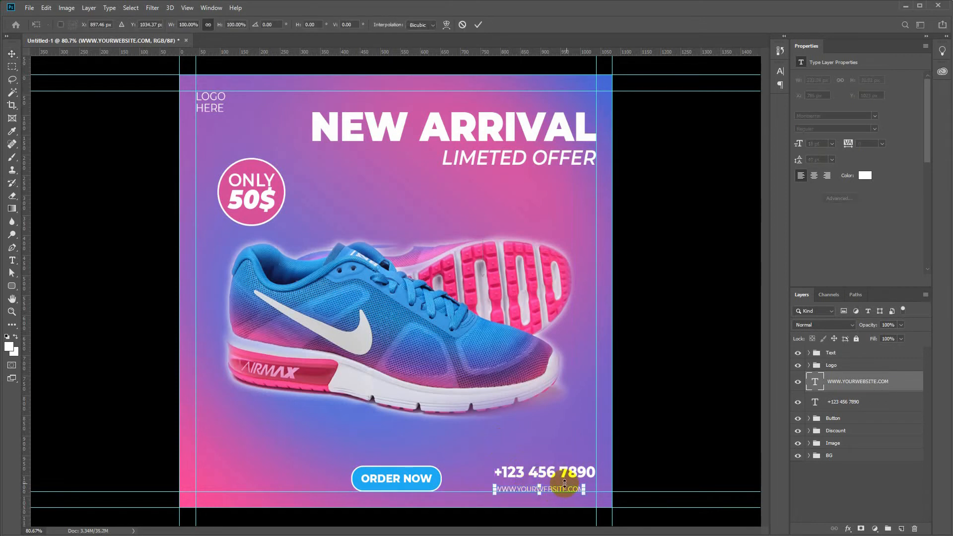
pyautogui.moveTo(584, 488); pyautogui.dragTo(595, 484)
pyautogui.press('Return')
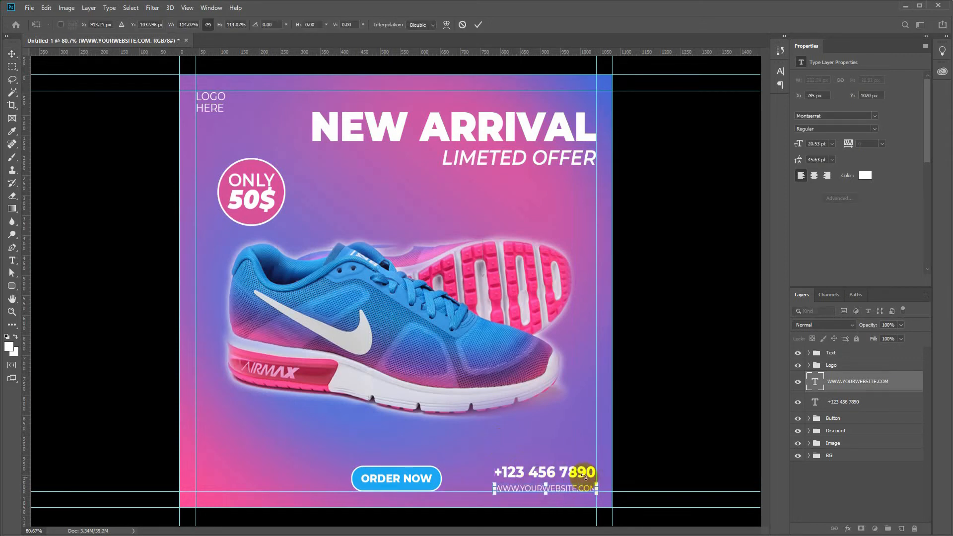
# Shift the phone number slightly down toward the website text and scale it up to about 39.3 pt.
pyautogui.moveTo(541, 477); pyautogui.dragTo(541, 478)
pyautogui.click(538, 491)
pyautogui.click(538, 477)
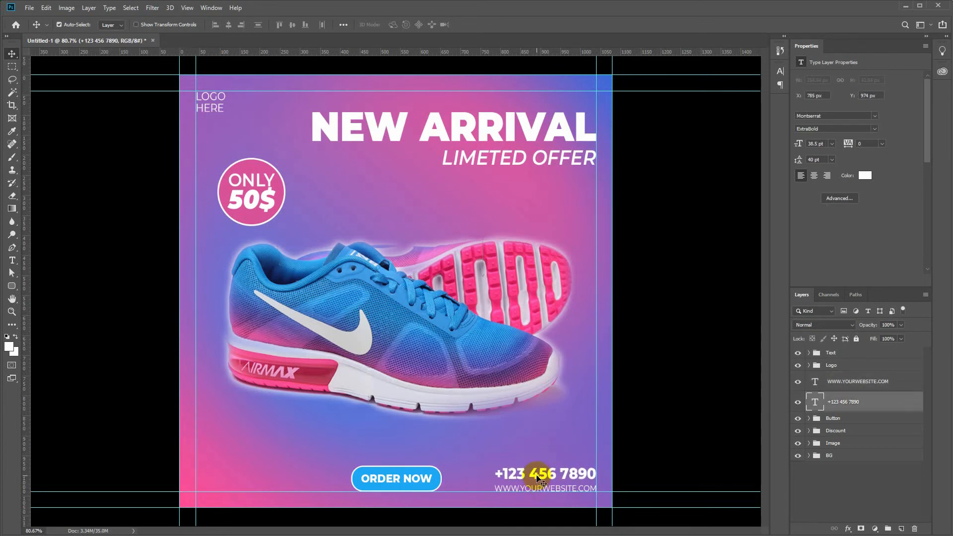
pyautogui.hotkey('ctrl', 't')
pyautogui.moveTo(494, 481); pyautogui.dragTo(492, 481)
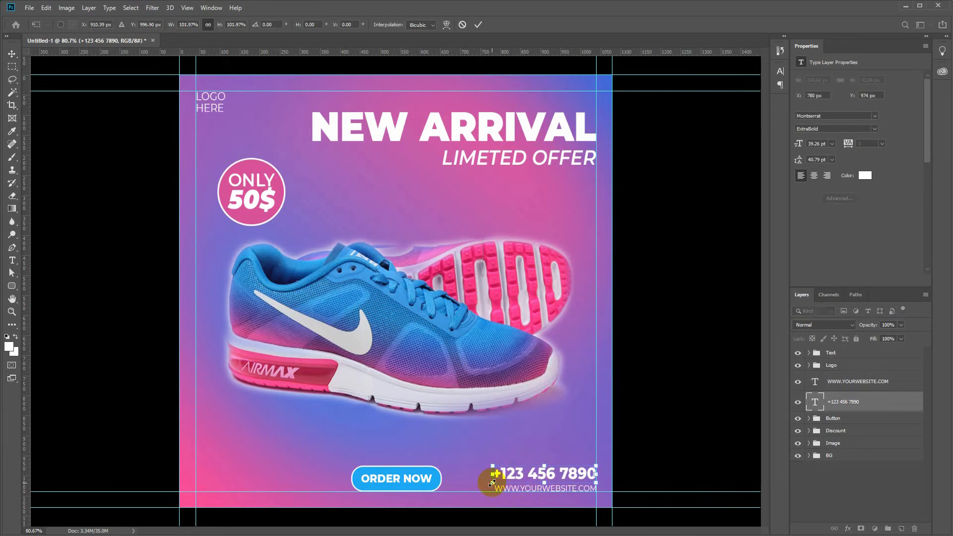
pyautogui.press('Return')
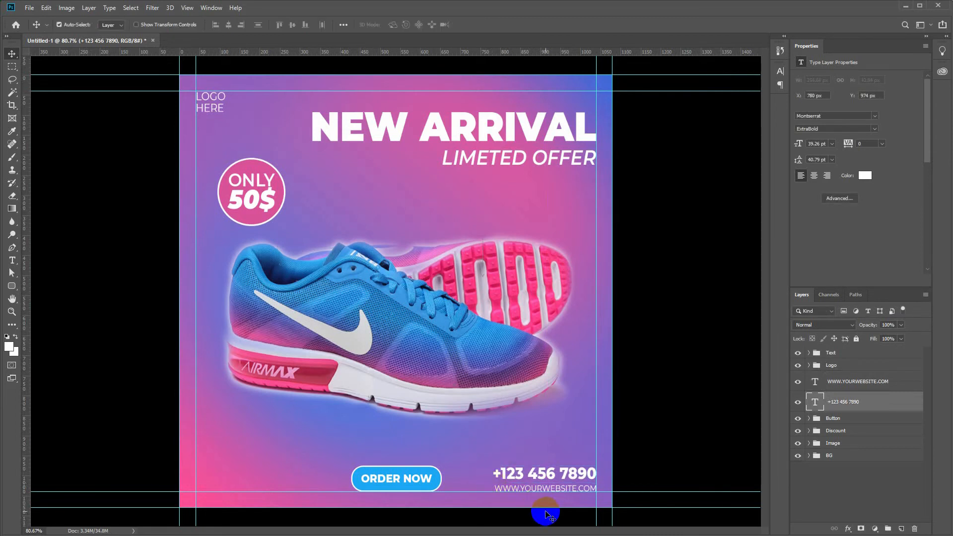
# Draw a white circular Facebook custom shape about 51 px wide in the lower-left corner of the margin guides.
pyautogui.press('u')
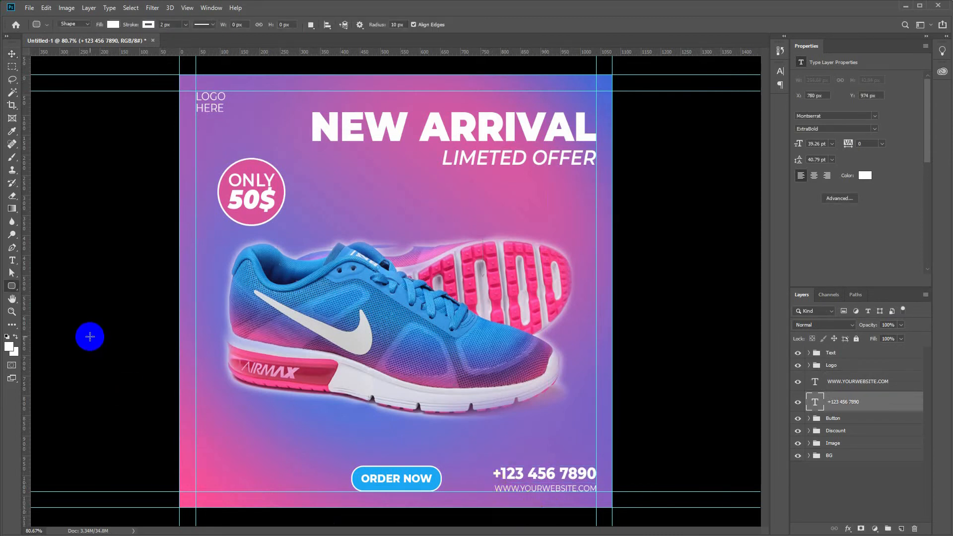
pyautogui.rightClick(16, 287)
pyautogui.click(40, 332)
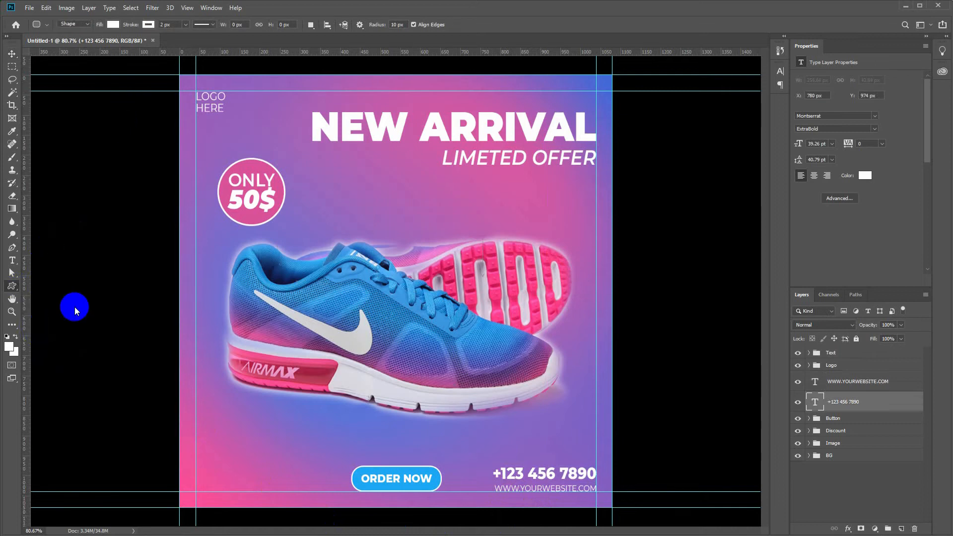
pyautogui.click(402, 25)
pyautogui.scroll(-5, 421, 230)
pyautogui.scroll(-2, 507, 144)
pyautogui.moveTo(508, 142); pyautogui.dragTo(507, 206)
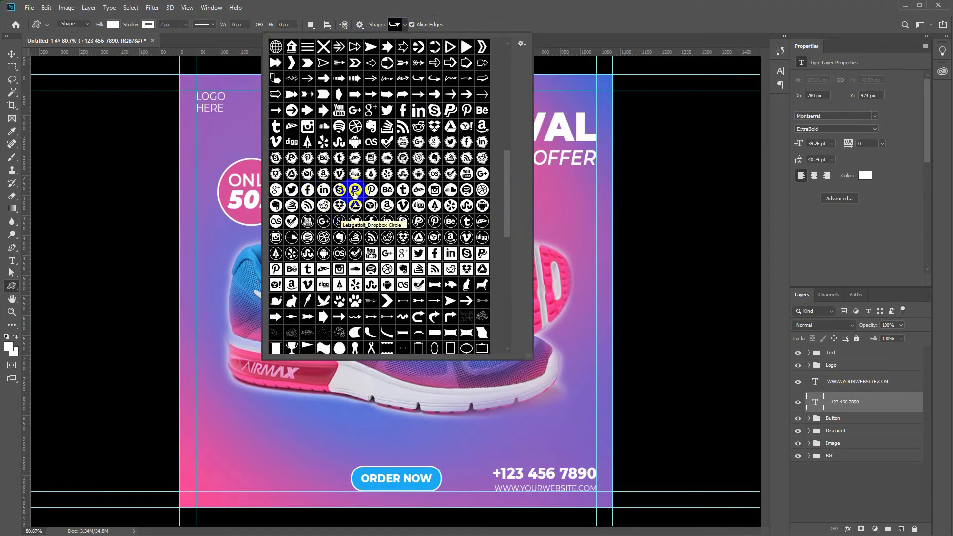
pyautogui.click(292, 189)
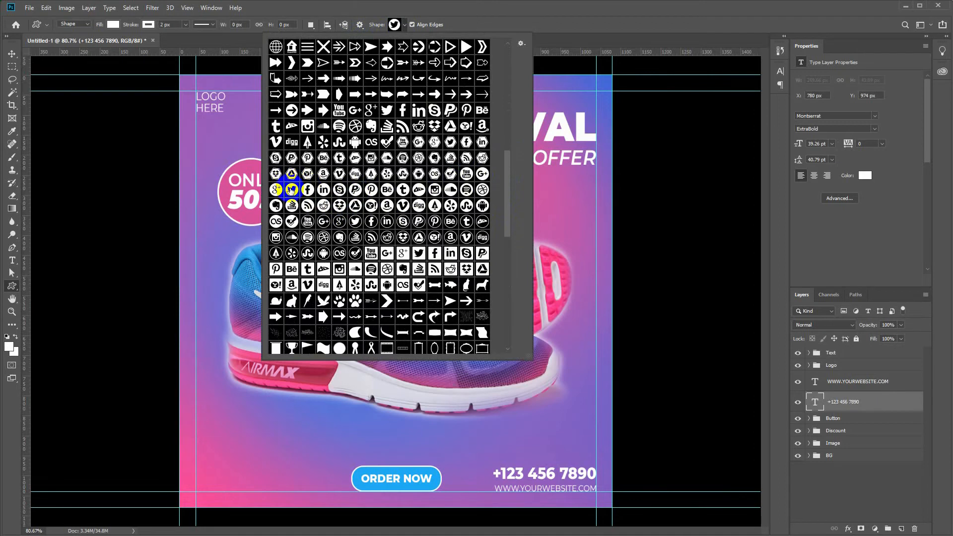
pyautogui.doubleClick(308, 189)
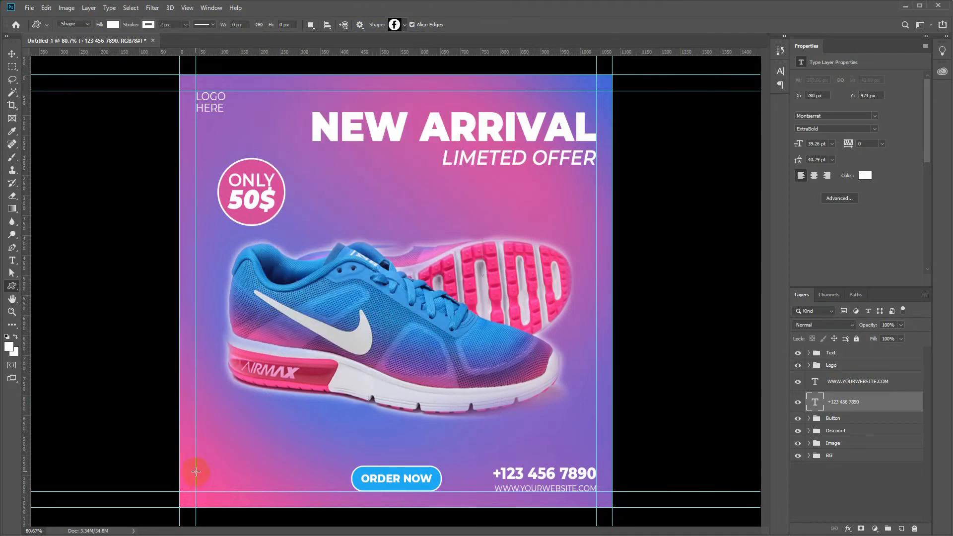
pyautogui.moveTo(195, 471); pyautogui.dragTo(222, 491)
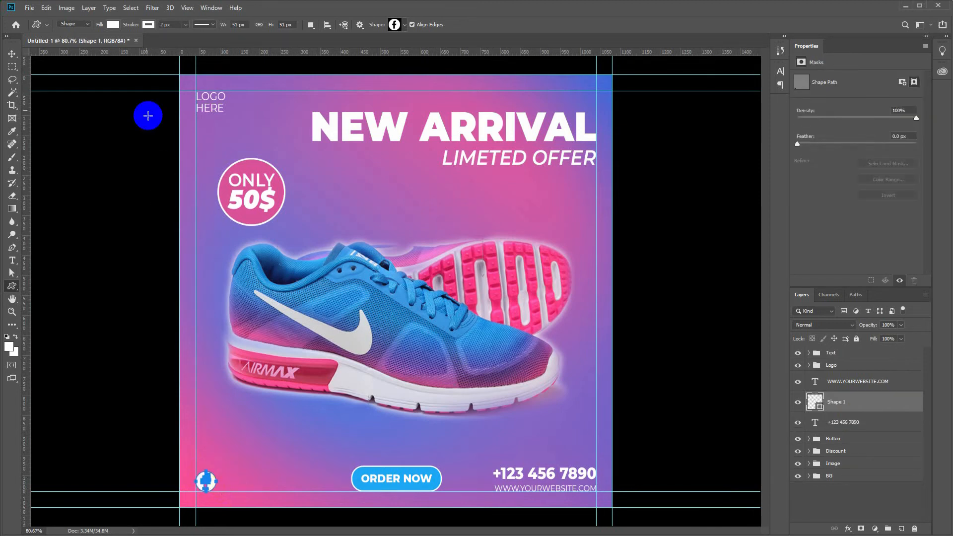
# Create new guides from the Facebook icon's shape to mark its edges.
pyautogui.click(11, 53)
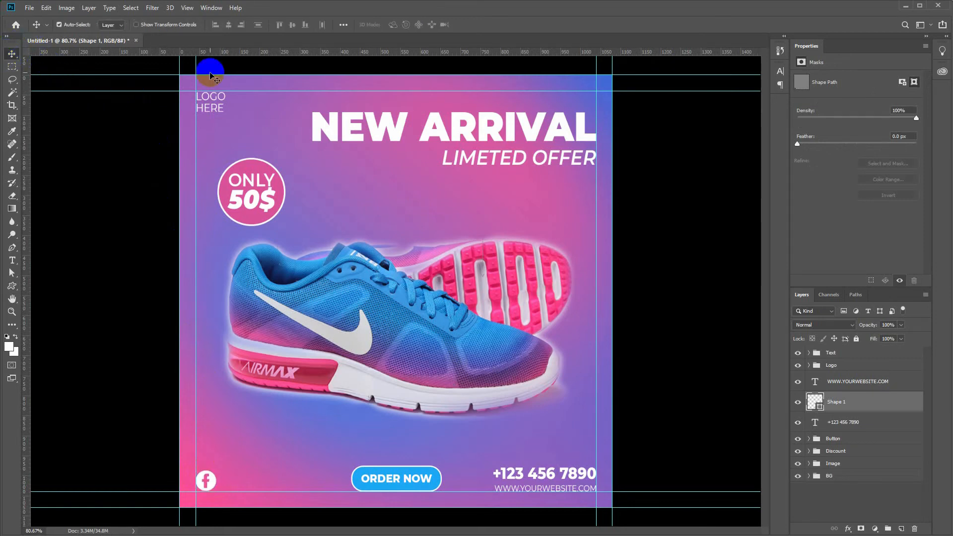
pyautogui.click(187, 7)
pyautogui.click(211, 296)
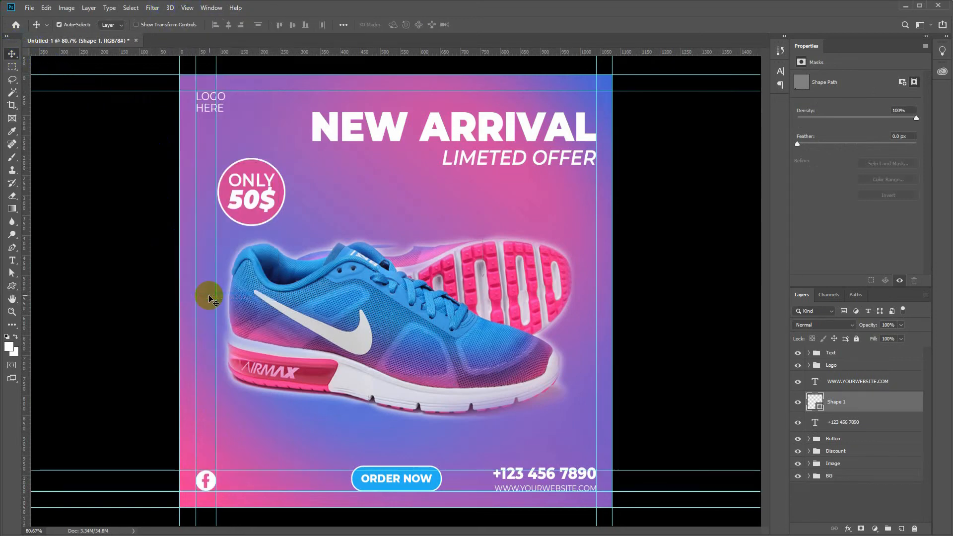
# Draw a white circular Twitter custom shape about 51 px wide just beside the Facebook icon, level with it.
pyautogui.press('u')
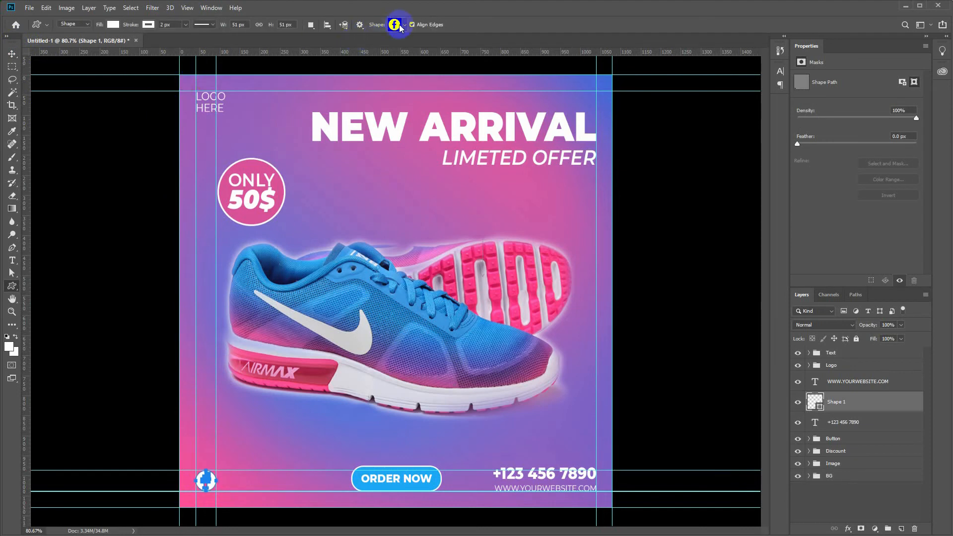
pyautogui.click(394, 24)
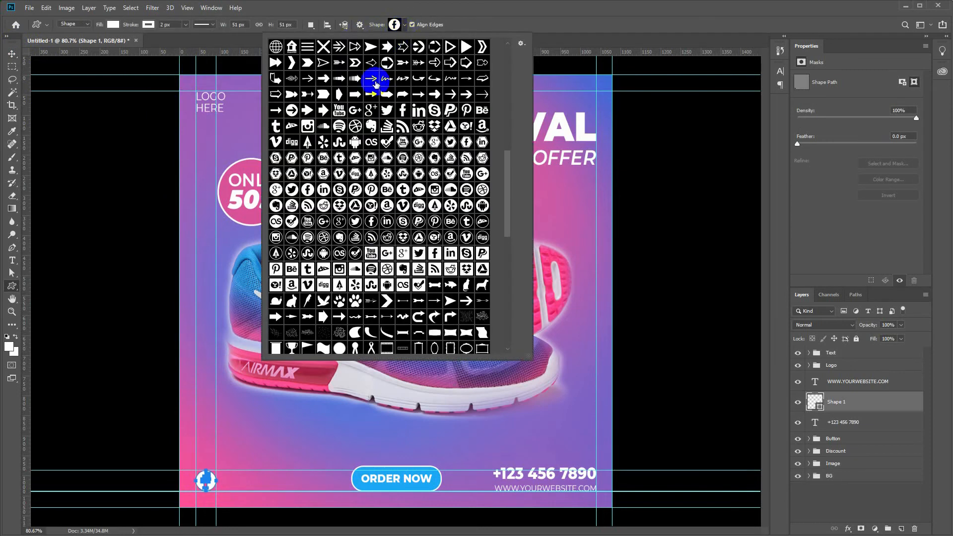
pyautogui.doubleClick(292, 189)
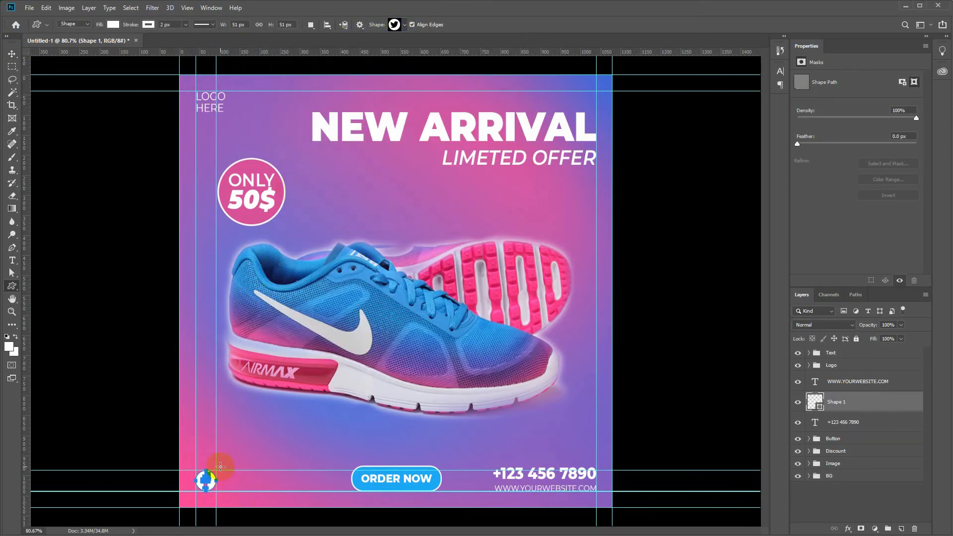
pyautogui.moveTo(221, 469)
pyautogui.mouseDown()
pyautogui.moveTo(250, 476)
pyautogui.moveTo(242, 492)
pyautogui.mouseUp()
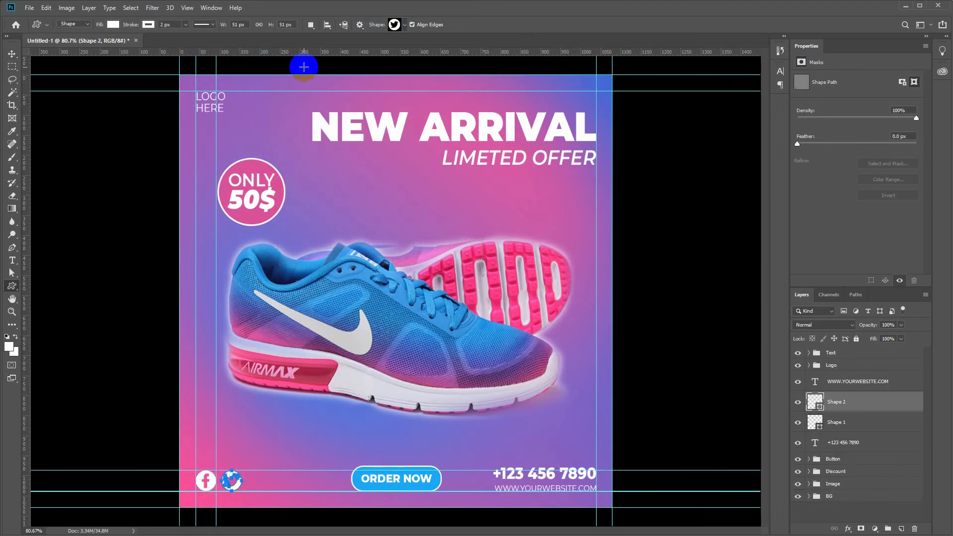
# Draw a white circular LinkedIn custom shape about 51 px wide beside the Twitter icon.
pyautogui.click(404, 25)
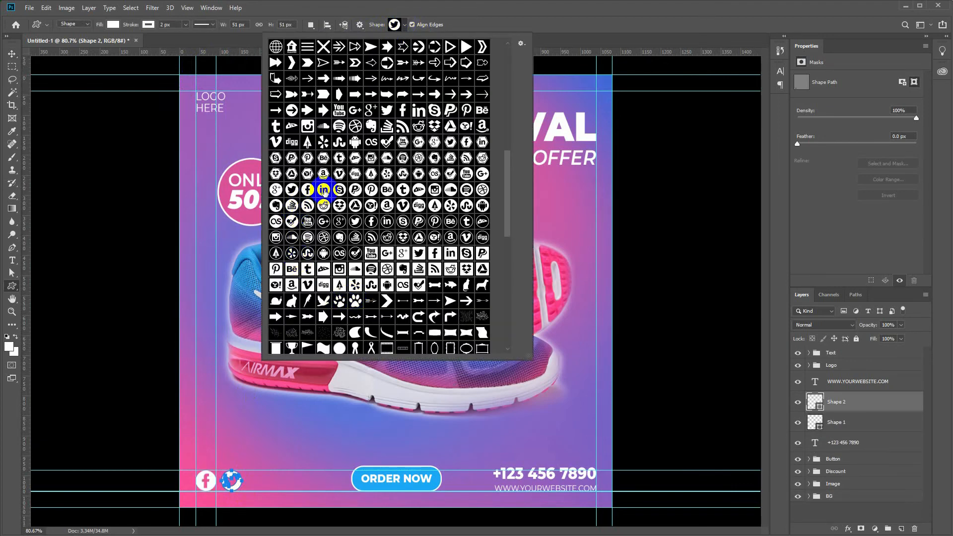
pyautogui.doubleClick(323, 190)
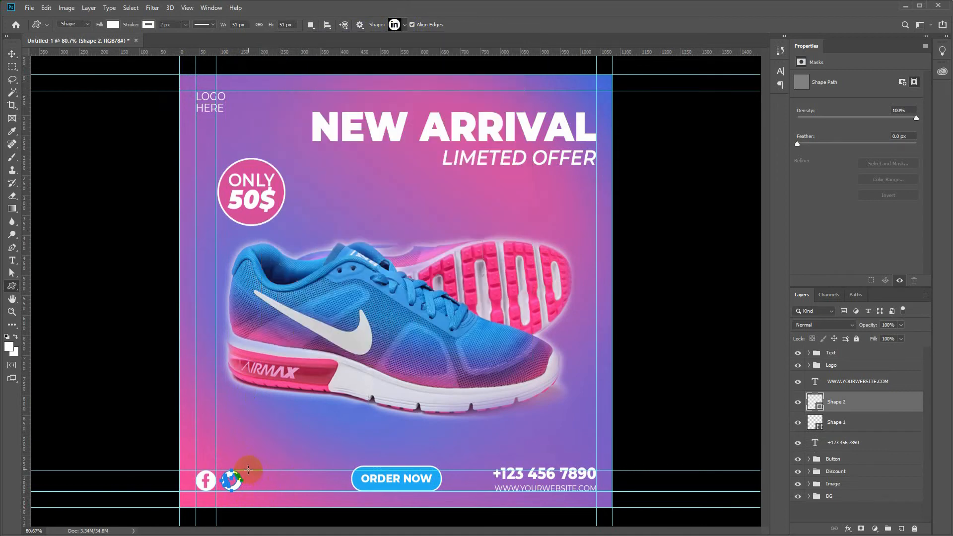
pyautogui.moveTo(248, 470); pyautogui.dragTo(269, 491)
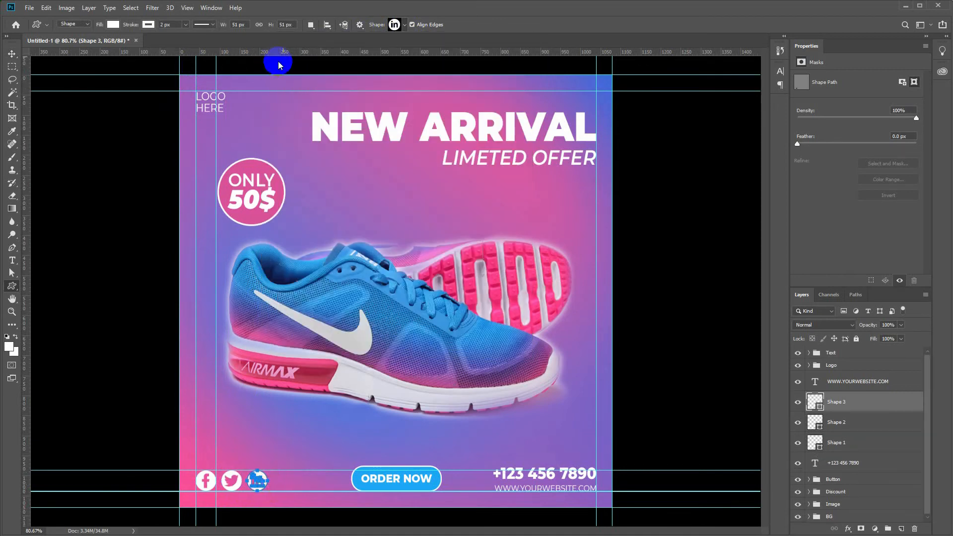
# Draw a white circular Behance custom shape about 51 px wide beside the LinkedIn icon, completing the social row.
pyautogui.click(404, 25)
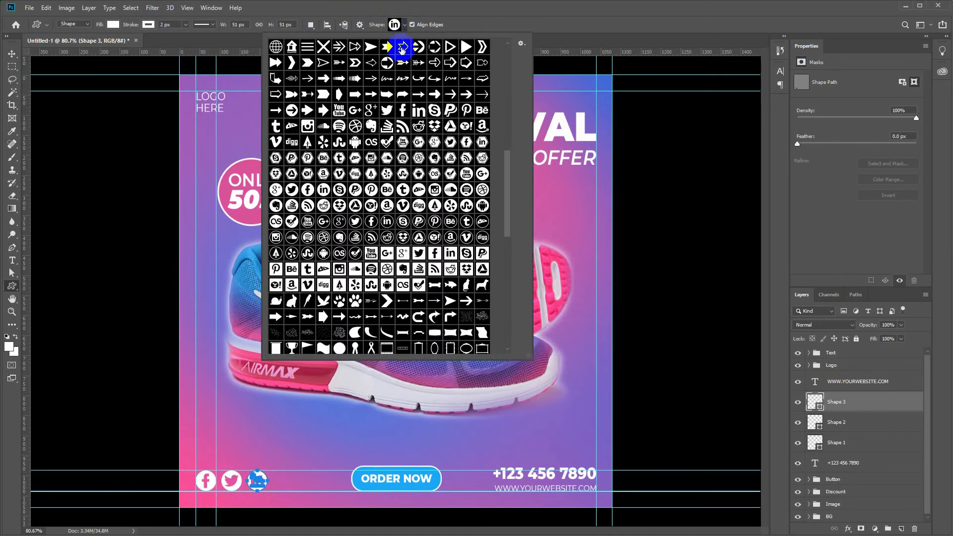
pyautogui.doubleClick(385, 194)
pyautogui.moveTo(272, 470); pyautogui.dragTo(293, 493)
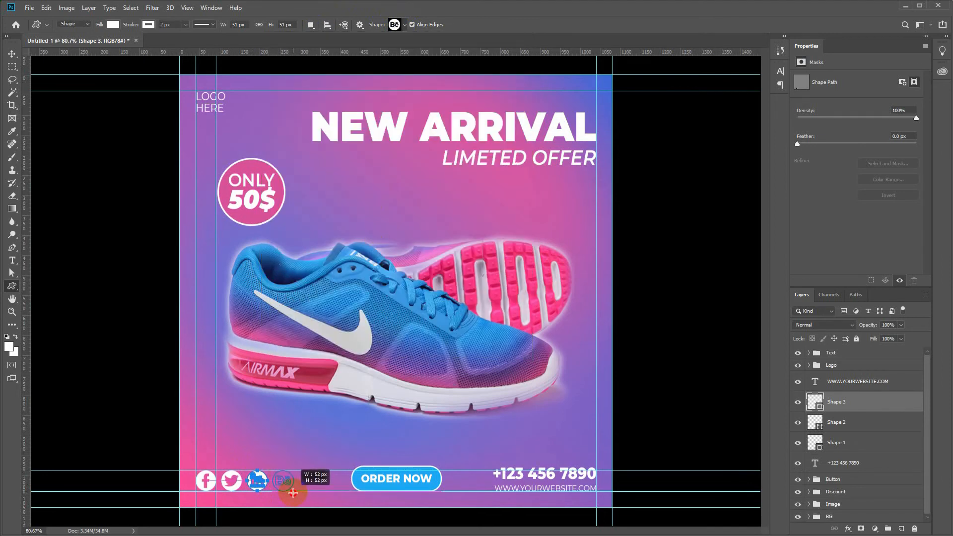
pyautogui.moveTo(292, 492); pyautogui.dragTo(293, 493)
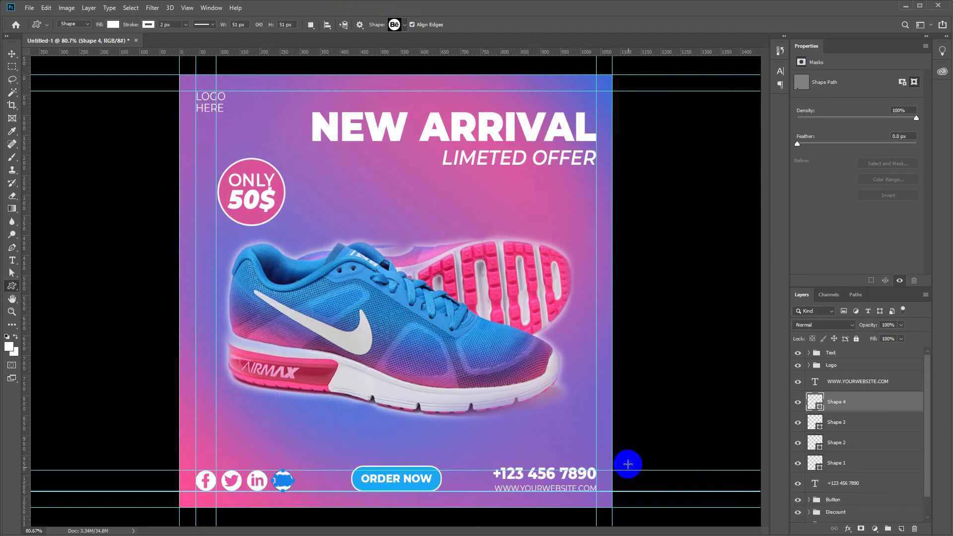
# Select the four social icon layers and distribute them evenly in the horizontal direction.
pyautogui.keyDown('shift'); pyautogui.click(838, 463); pyautogui.keyUp('shift')
pyautogui.click(325, 28)
pyautogui.click(323, 25)
pyautogui.press('v')
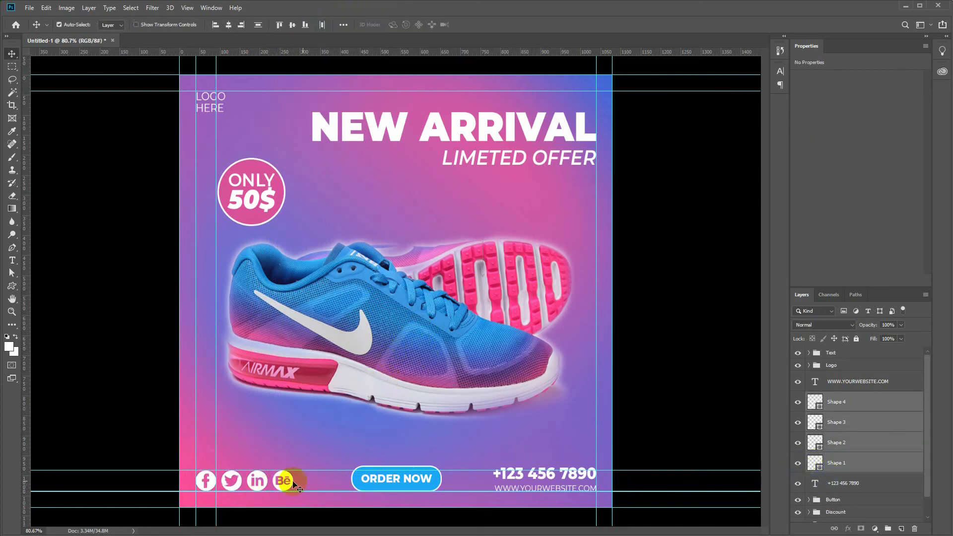
pyautogui.click(868, 409)
pyautogui.keyDown('shift'); pyautogui.click(839, 464); pyautogui.keyUp('shift')
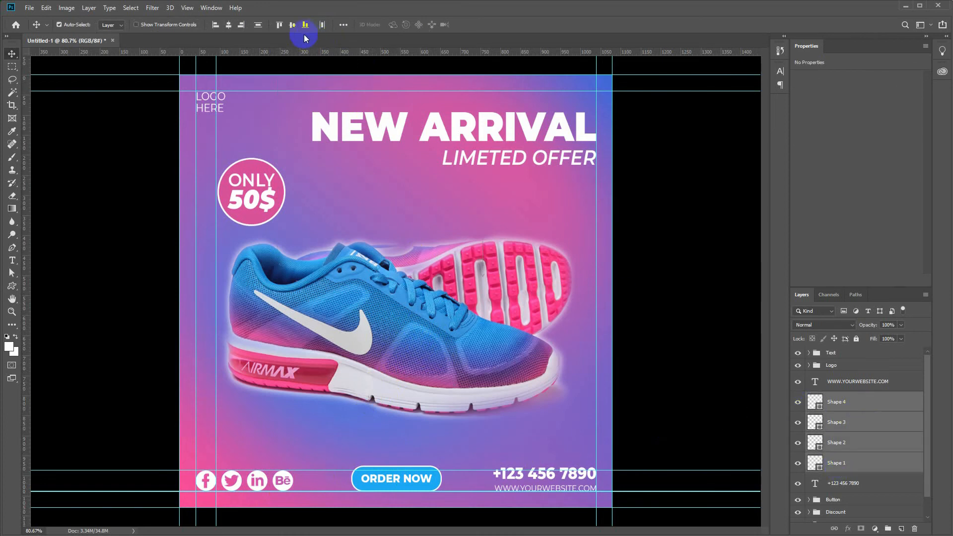
pyautogui.click(343, 25)
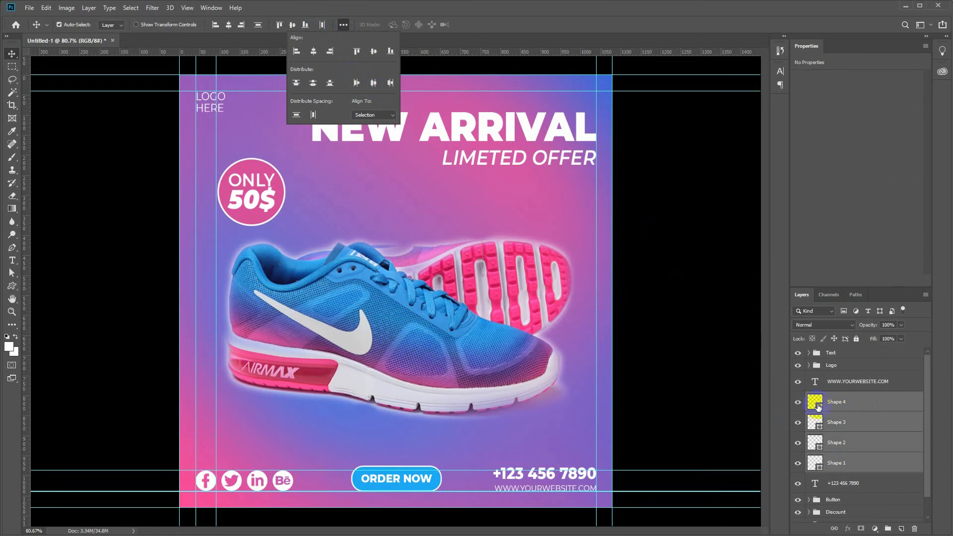
# Group the four social icon layers as Social and move the group below the phone number layer.
pyautogui.click(849, 406)
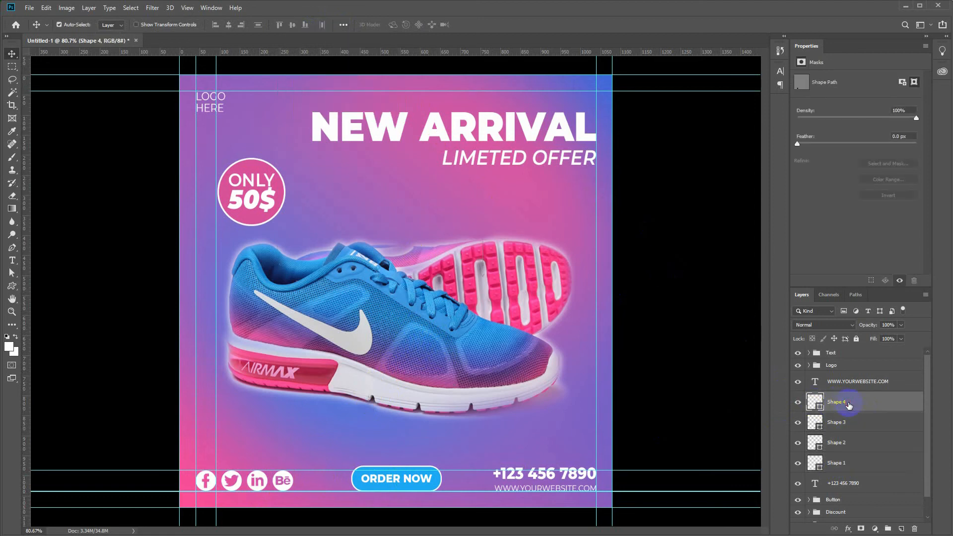
pyautogui.keyDown('shift'); pyautogui.click(849, 463); pyautogui.keyUp('shift')
pyautogui.hotkey('ctrl', 'g')
pyautogui.doubleClick(835, 398)
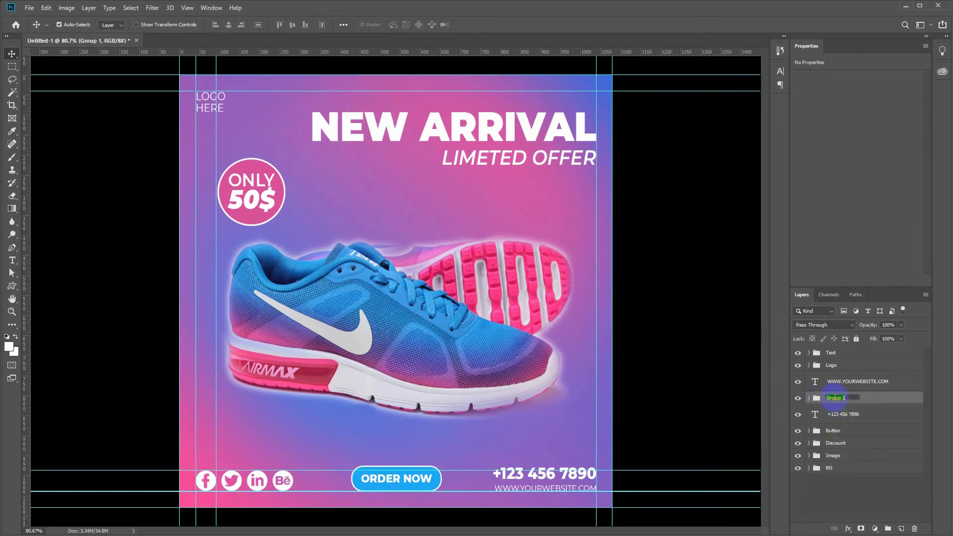
pyautogui.write('Social')
pyautogui.press('Return')
pyautogui.moveTo(832, 399); pyautogui.dragTo(835, 424)
# Group the phone number and website text layers and name the group Info.
pyautogui.click(841, 406)
pyautogui.keyDown('shift'); pyautogui.click(842, 387); pyautogui.keyUp('shift')
pyautogui.hotkey('ctrl', 'g')
pyautogui.doubleClick(834, 379)
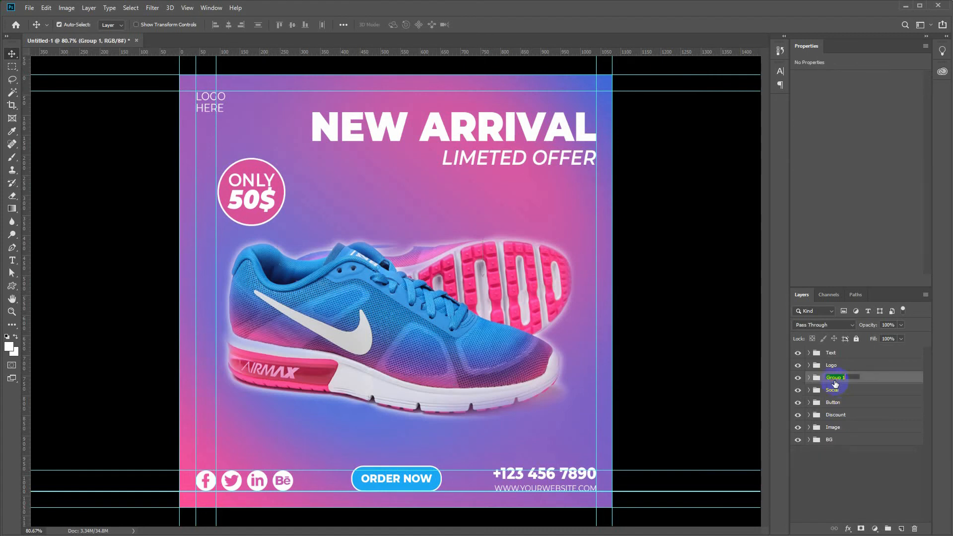
pyautogui.write('Info')
pyautogui.press('Return')
# Draw a white 1080 px square rectangle covering the whole canvas, above Gradient Fill 1 in the BG group.
pyautogui.click(809, 439)
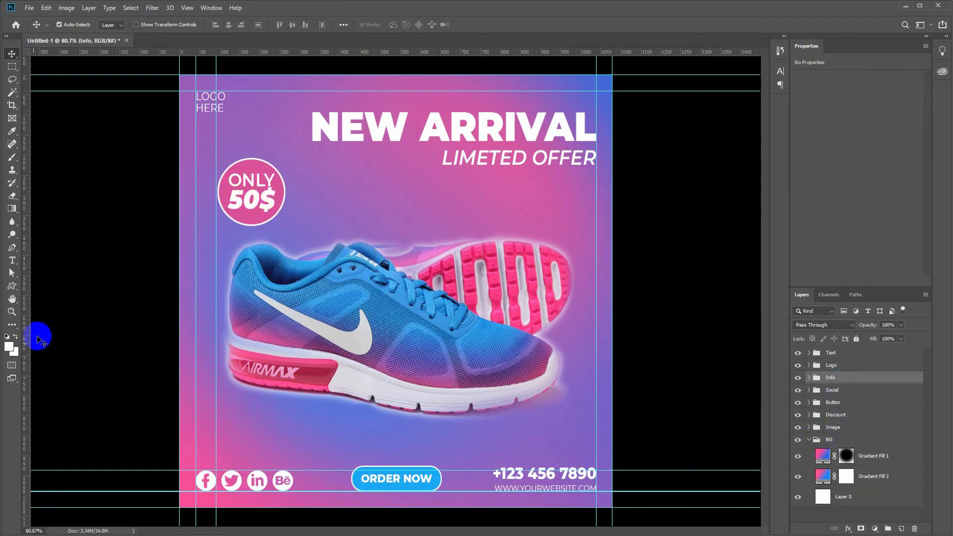
pyautogui.click(14, 286)
pyautogui.click(57, 286)
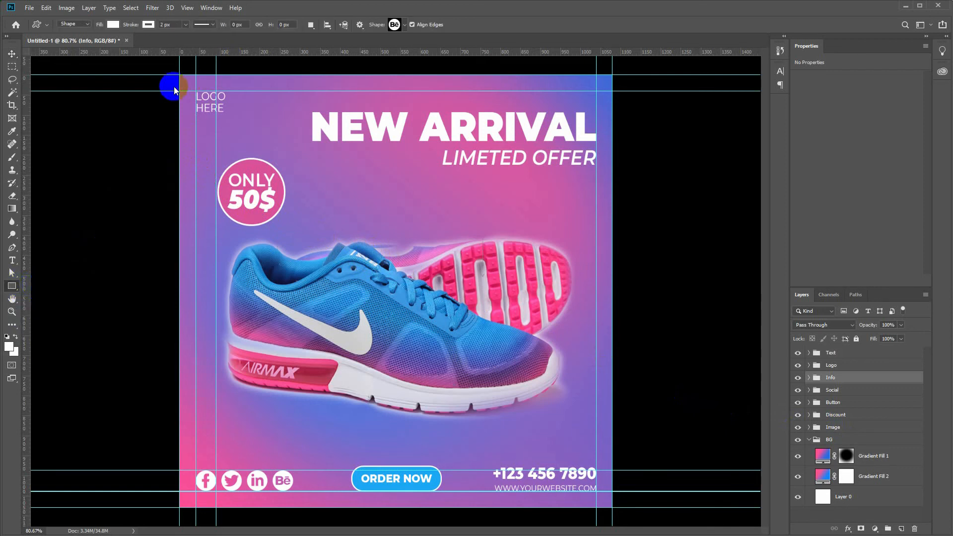
pyautogui.click(179, 79)
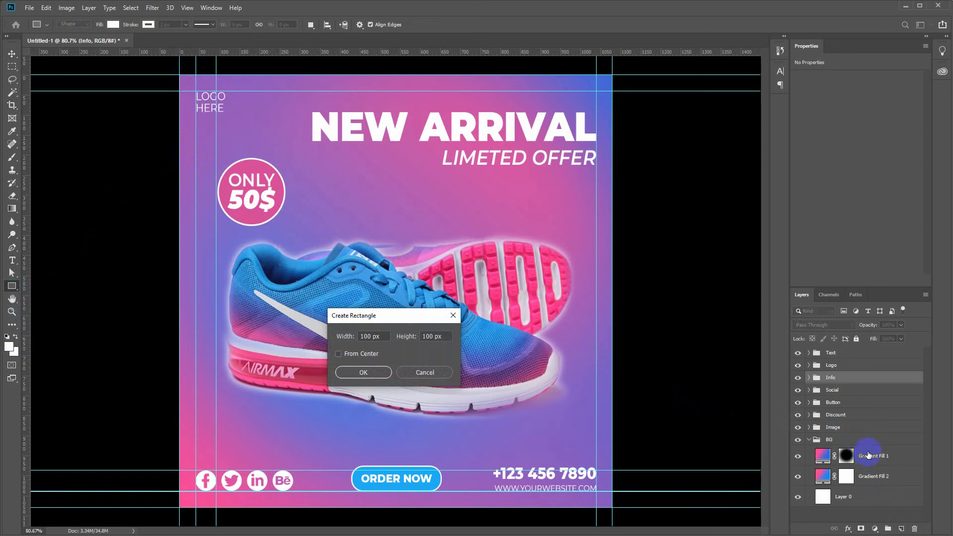
pyautogui.click(453, 315)
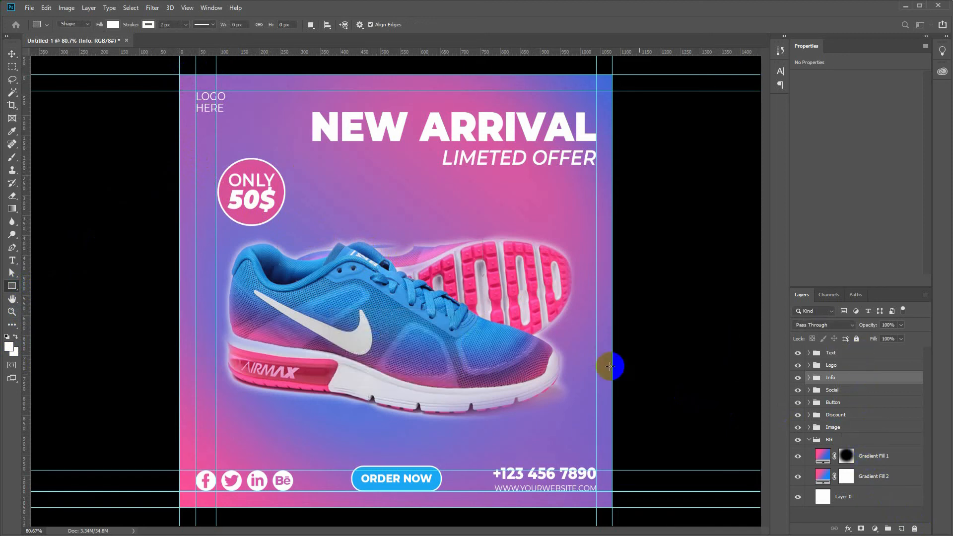
pyautogui.click(866, 455)
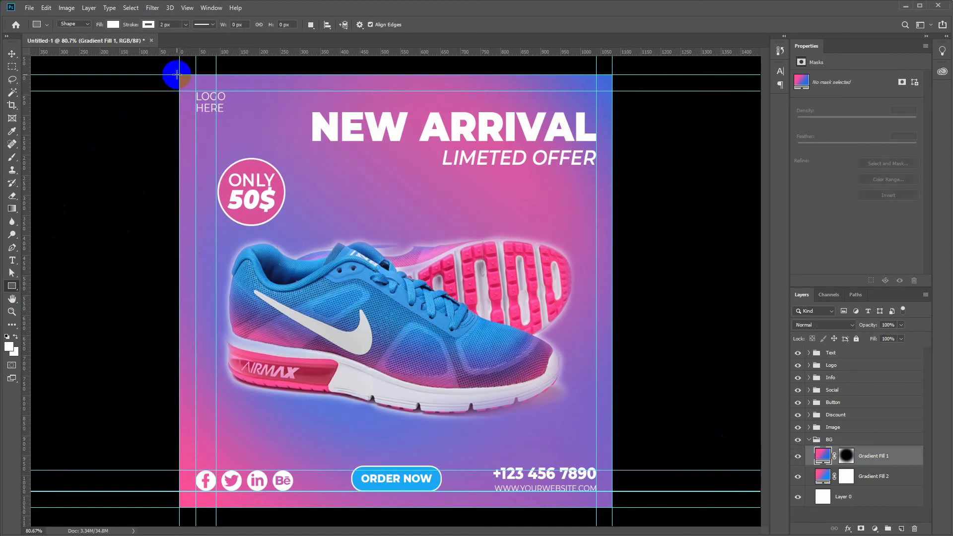
pyautogui.moveTo(184, 79); pyautogui.dragTo(613, 508)
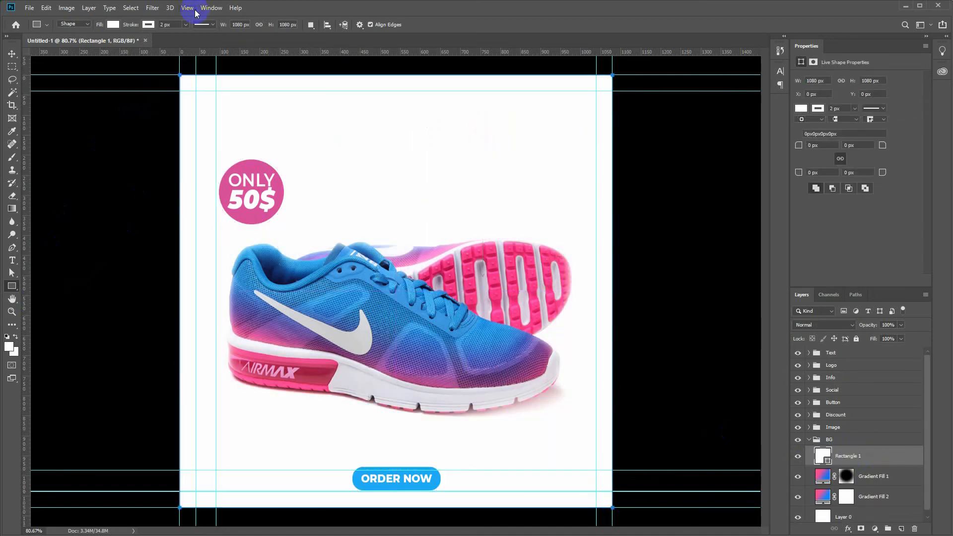
# Fill the full-canvas rectangle with the Dots 1 pattern.
pyautogui.click(117, 28)
pyautogui.click(129, 45)
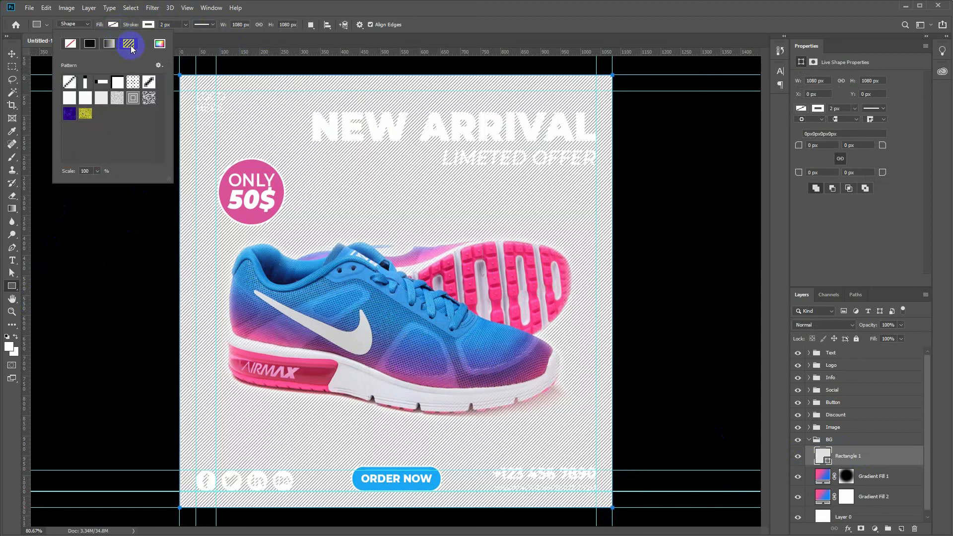
pyautogui.click(131, 82)
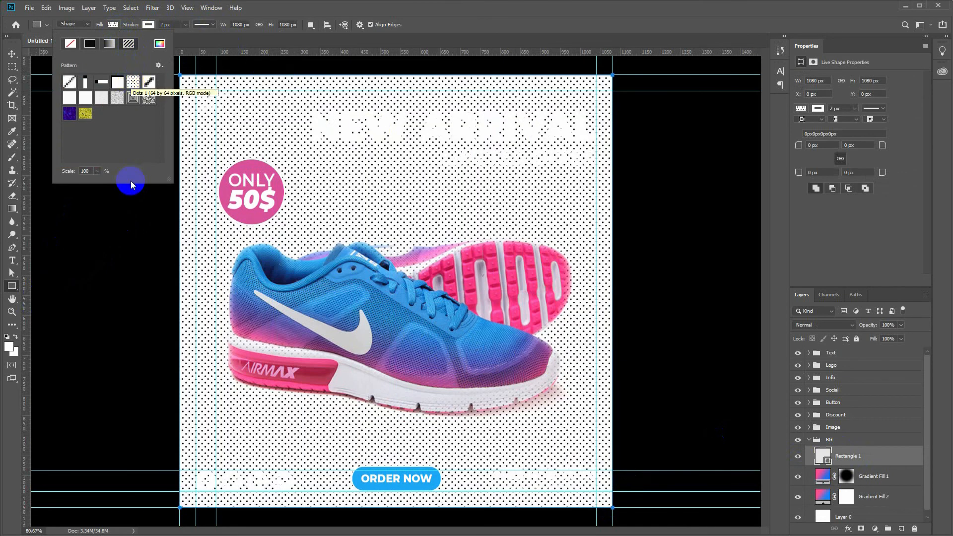
pyautogui.click(130, 198)
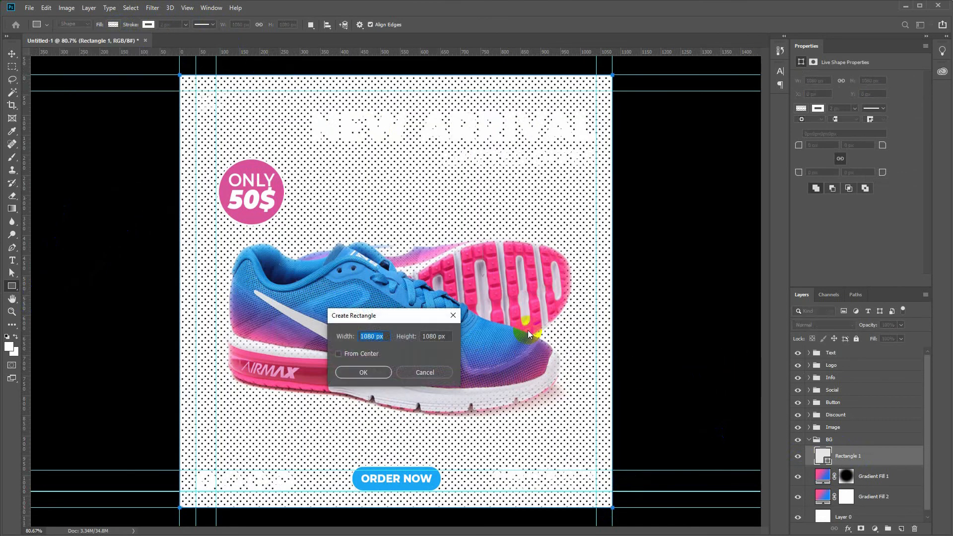
pyautogui.click(454, 315)
# Try the Overlay blend mode on the dotted rectangle, and settle on Soft Light.
pyautogui.click(823, 325)
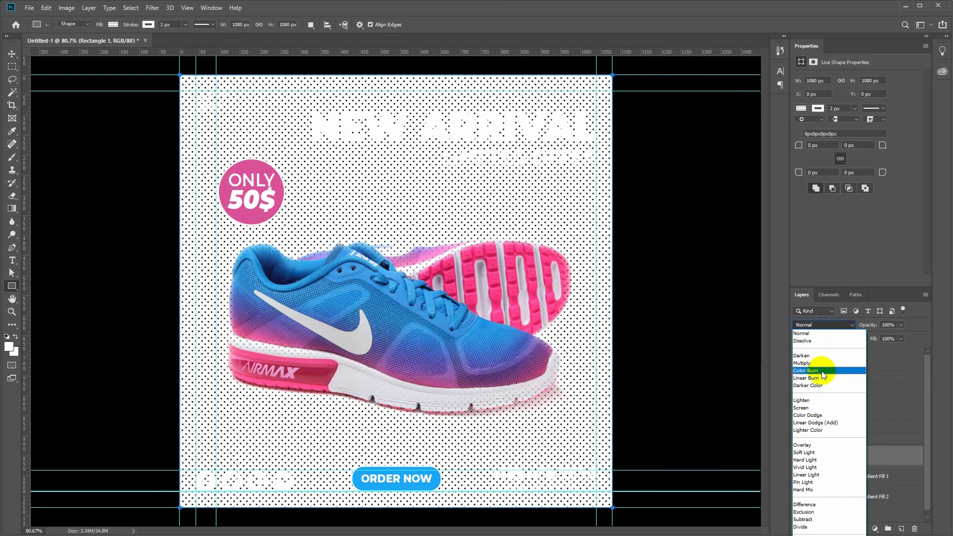
pyautogui.click(810, 445)
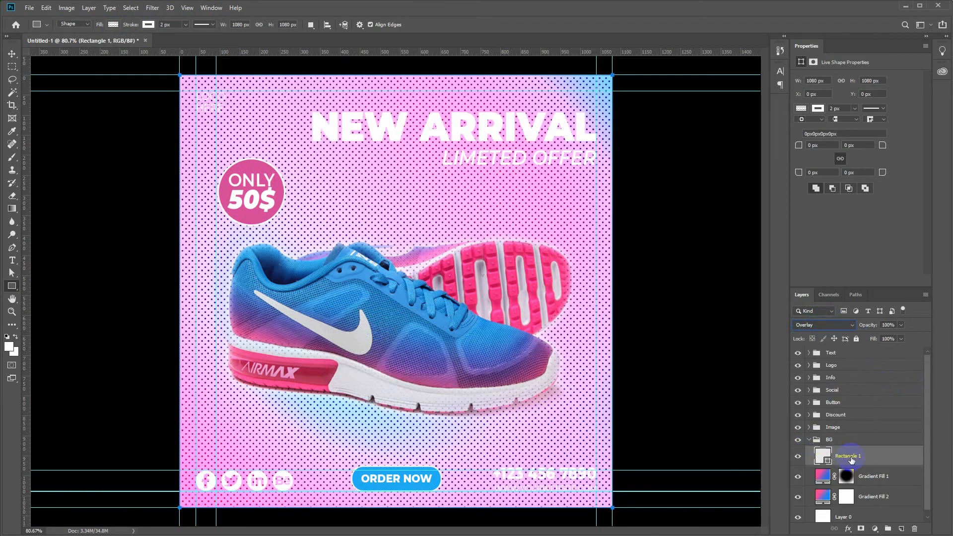
pyautogui.click(829, 325)
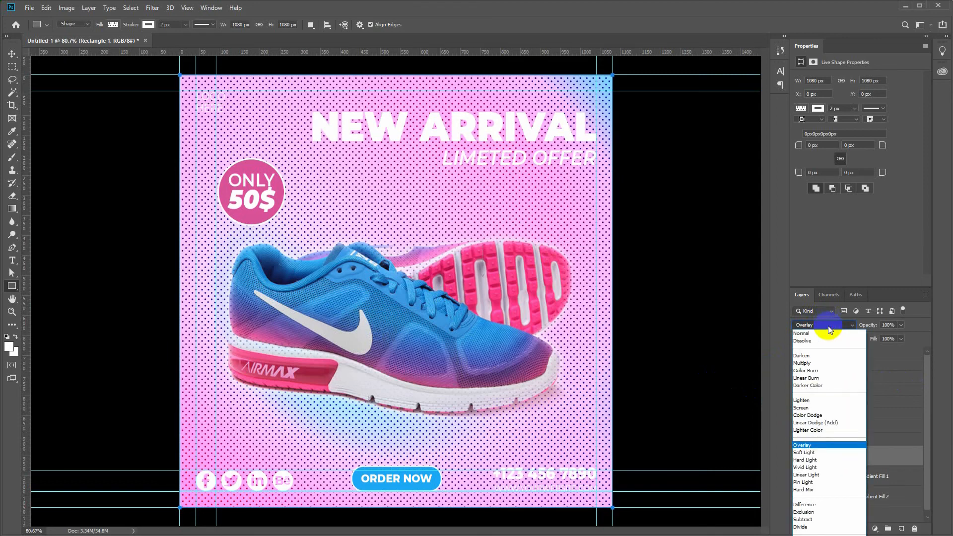
pyautogui.click(813, 452)
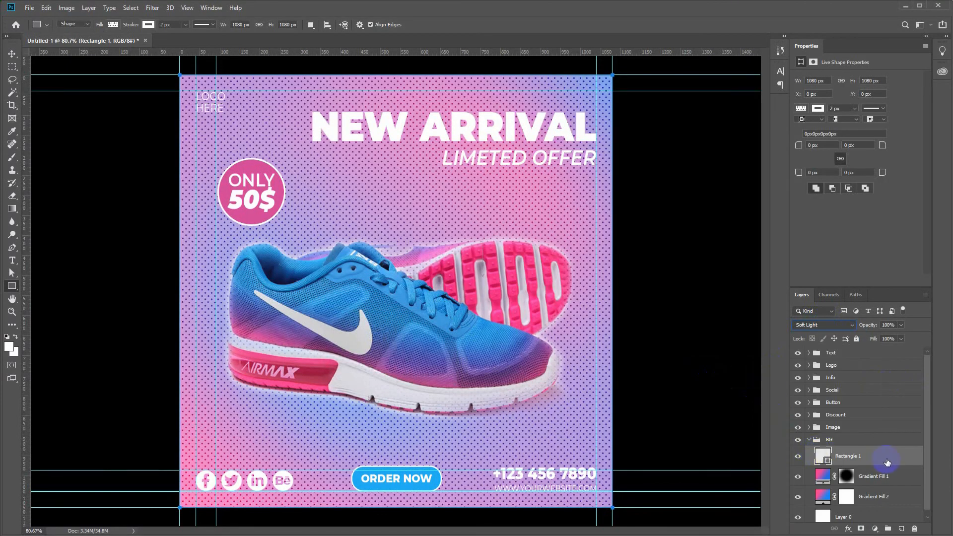
pyautogui.moveTo(868, 454)
pyautogui.mouseDown()
pyautogui.moveTo(864, 507)
pyautogui.moveTo(860, 452)
pyautogui.mouseUp()
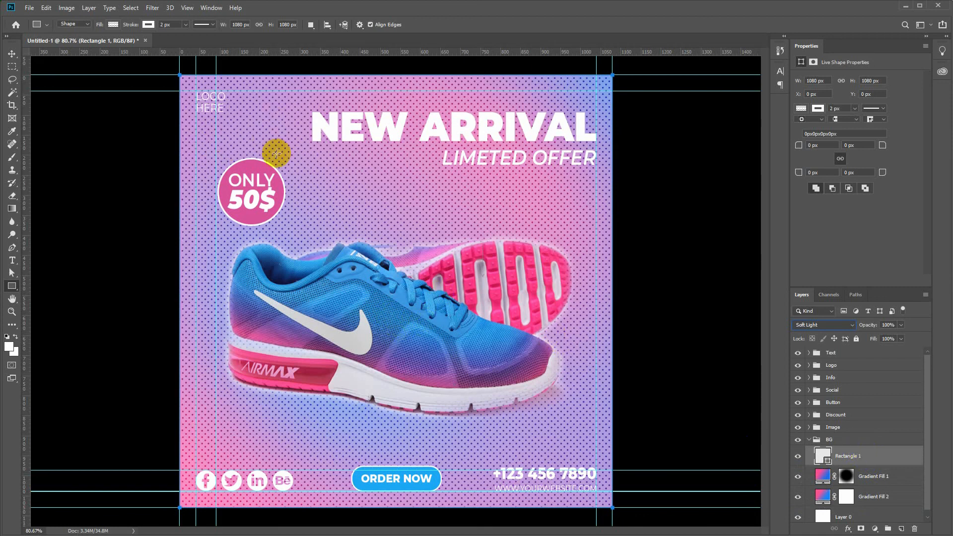
# Add a layer mask to the dotted rectangle and ready the Gradient tool with the default black and white colors.
pyautogui.click(861, 529)
pyautogui.press('g')
pyautogui.press('d')
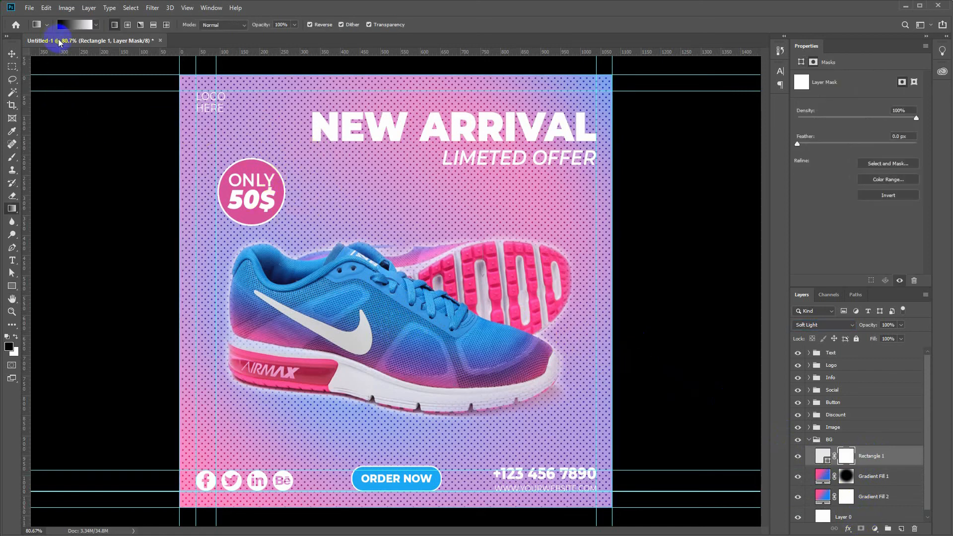
# Try a reversed linear gradient and a reversed radial gradient on the rectangle's mask, undoing each one.
pyautogui.moveTo(392, 311); pyautogui.dragTo(561, 313)
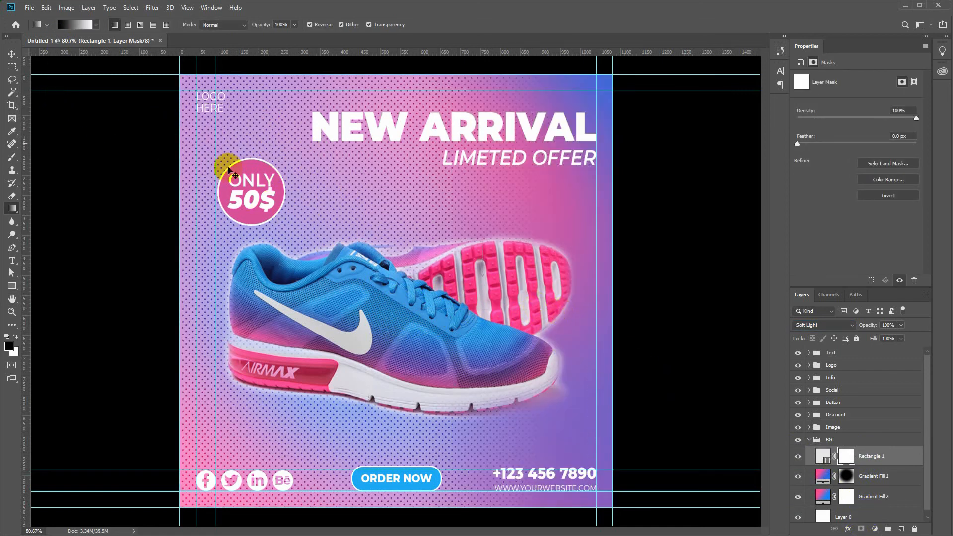
pyautogui.hotkey('ctrl', 'z')
pyautogui.click(128, 25)
pyautogui.moveTo(382, 293); pyautogui.dragTo(596, 323)
pyautogui.hotkey('ctrl', 'z')
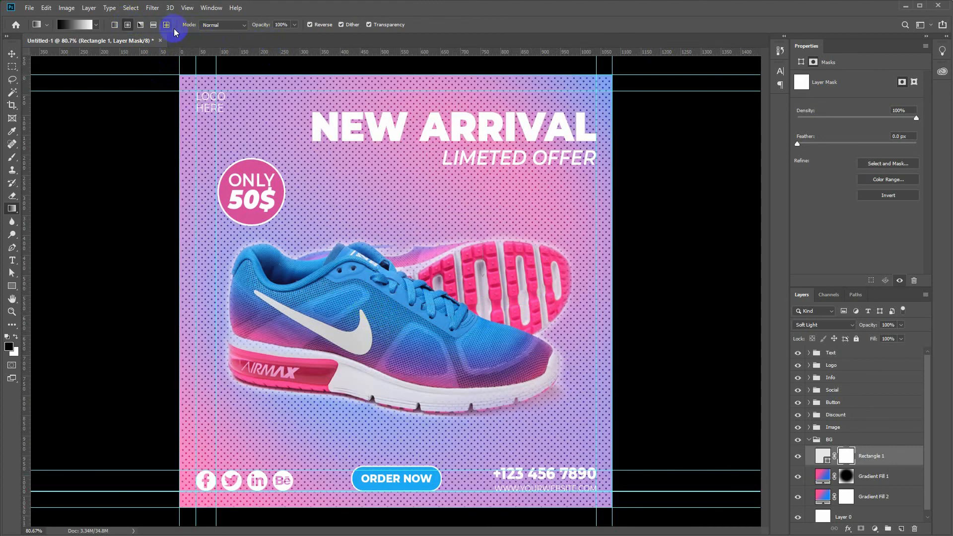
# Turn off gradient reversal and apply a black-to-white radial gradient to the mask so the dots fade around the shoe.
pyautogui.click(310, 24)
pyautogui.moveTo(402, 290); pyautogui.dragTo(602, 310)
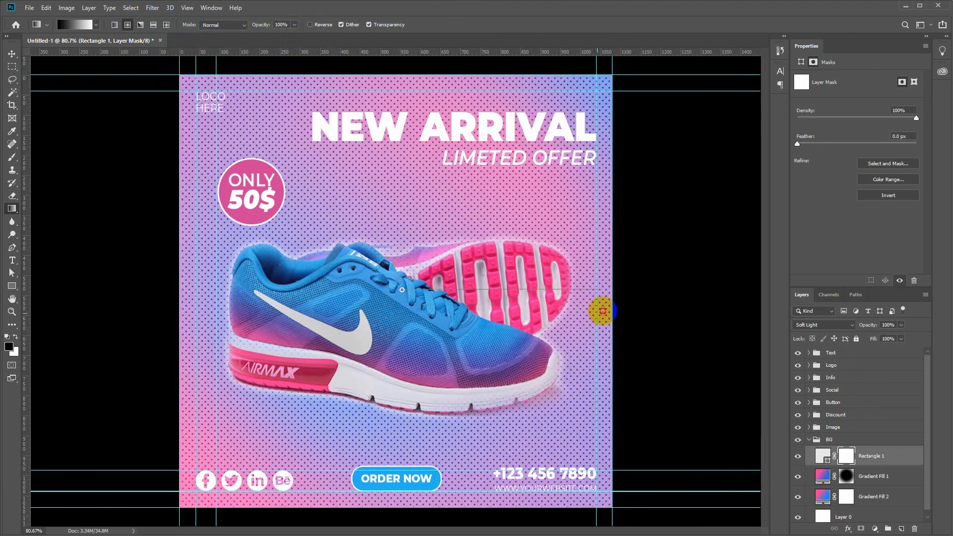
pyautogui.moveTo(543, 308); pyautogui.dragTo(642, 291)
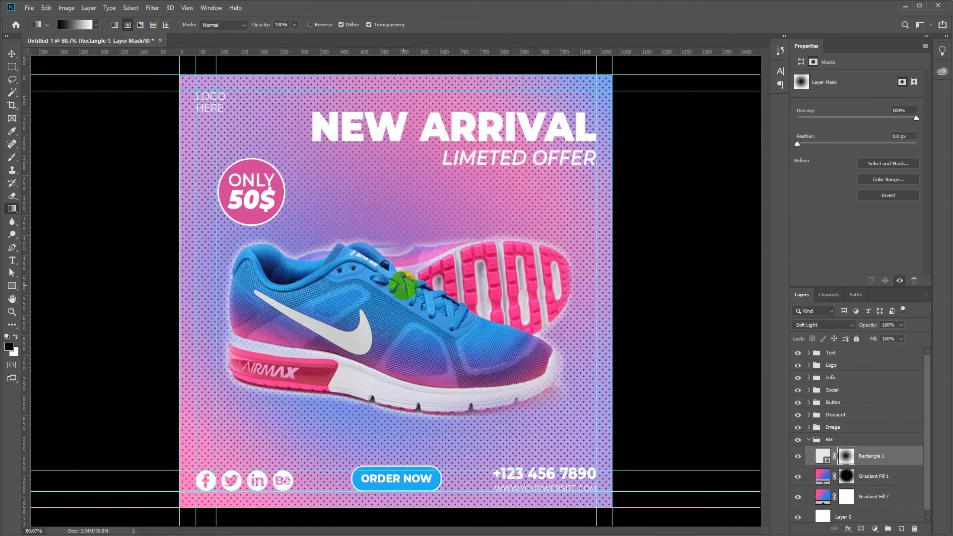
# Check the black stop in the Gradient Editor and redraw the radial gradient on the rectangle's mask from the shoe's middle past the canvas edge.
pyautogui.moveTo(392, 286)
pyautogui.mouseDown()
pyautogui.moveTo(643, 290)
pyautogui.moveTo(718, 276)
pyautogui.moveTo(679, 277)
pyautogui.mouseUp()
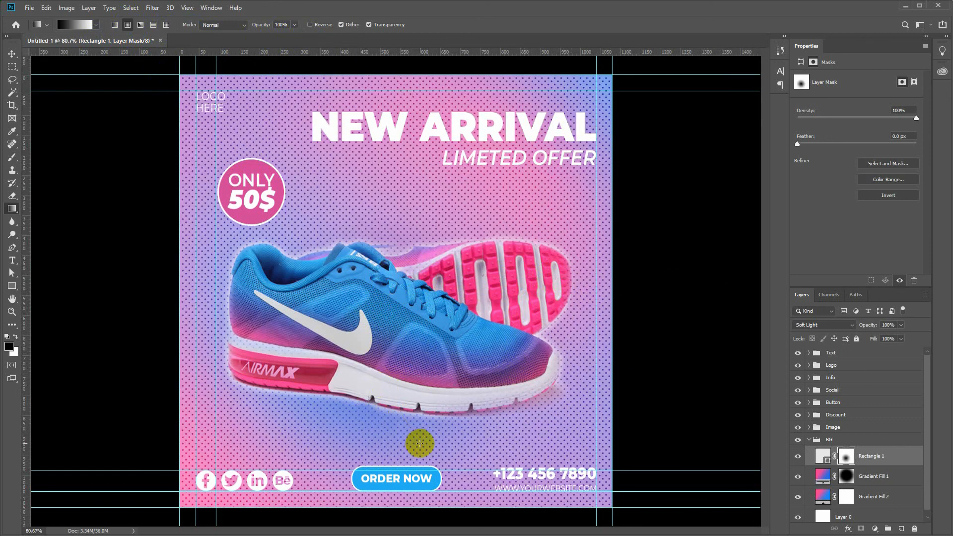
pyautogui.moveTo(75, 72); pyautogui.dragTo(74, 72)
pyautogui.click(95, 24)
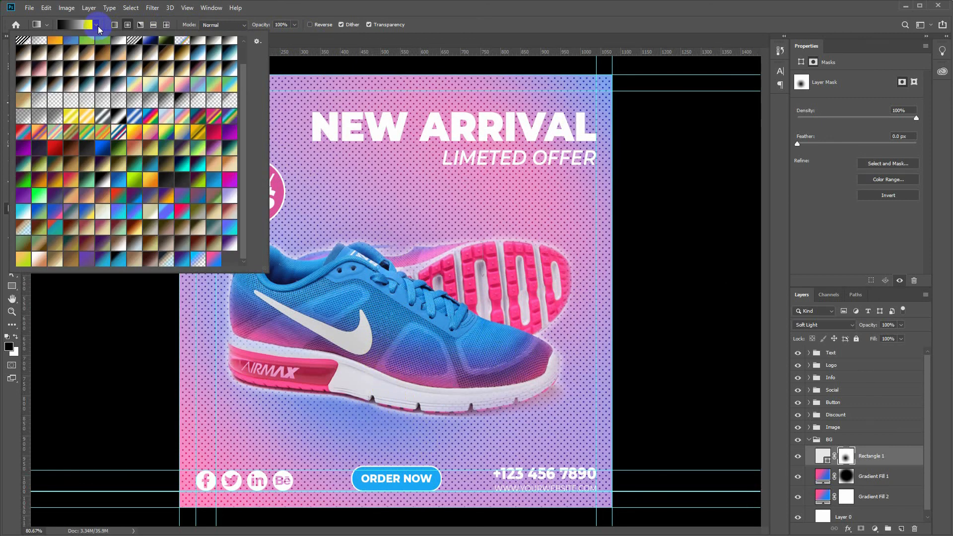
pyautogui.scroll(2, 80, 104)
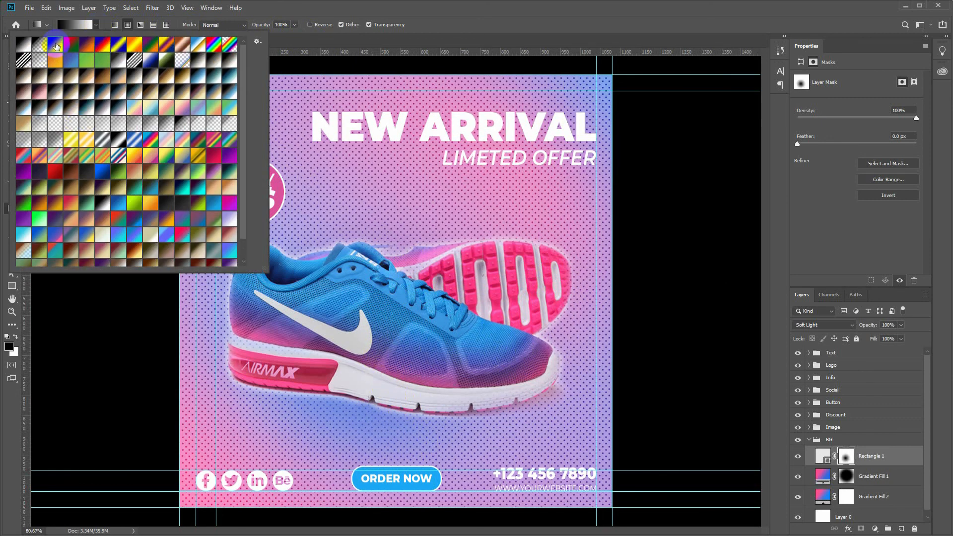
pyautogui.doubleClick(57, 46)
pyautogui.click(65, 25)
pyautogui.click(554, 374)
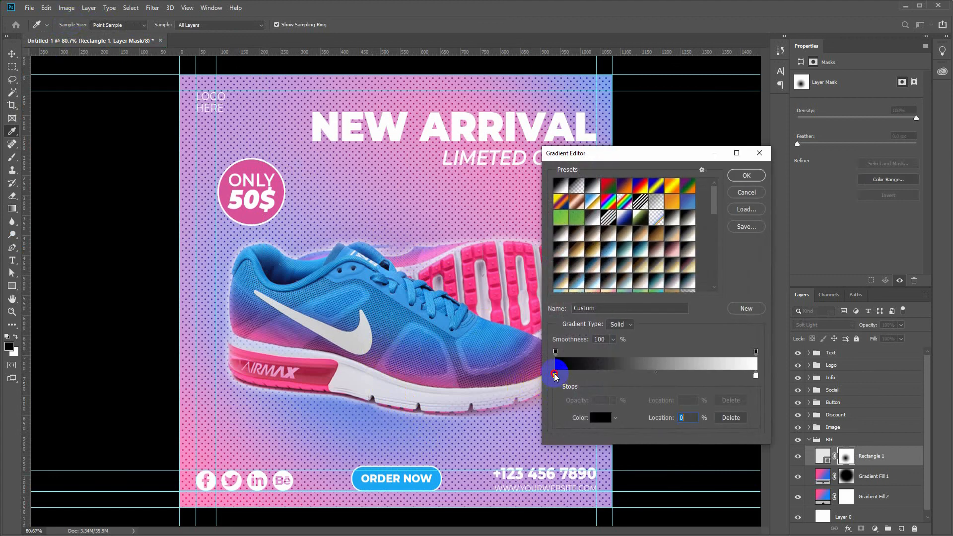
pyautogui.doubleClick(555, 375)
pyautogui.click(762, 168)
pyautogui.click(741, 160)
pyautogui.moveTo(392, 270); pyautogui.dragTo(697, 283)
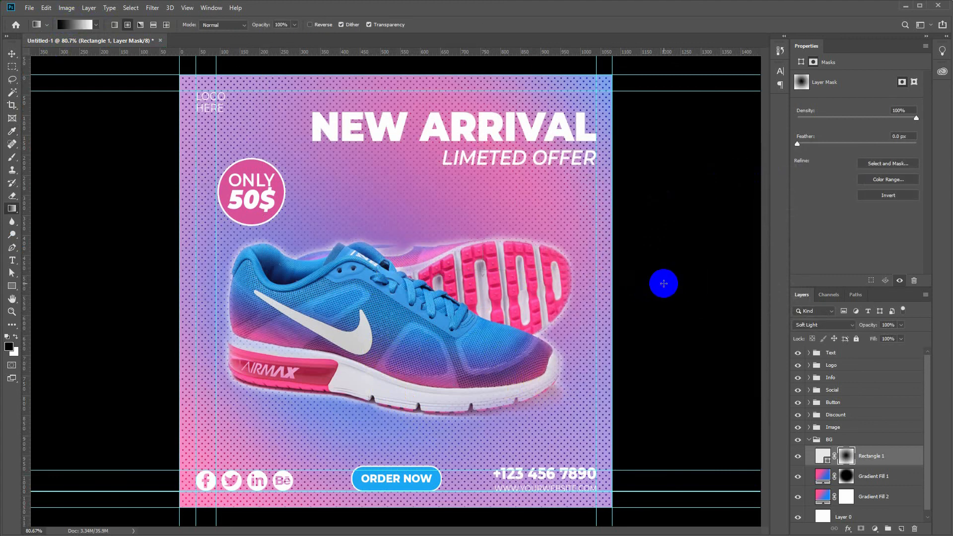
# Enlarge the brush to 1000 px and paint black over the middle of the rectangle's mask to hide the dots around the shoe.
pyautogui.press('b')
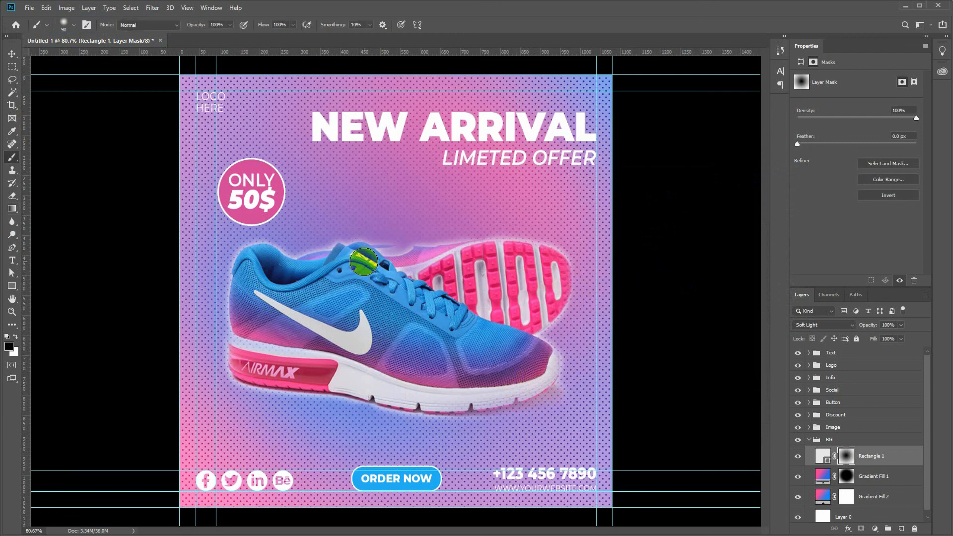
pyautogui.press(']')
pyautogui.press(']')
pyautogui.press(']')
pyautogui.press(']')
pyautogui.press(']')
pyautogui.press(']')
pyautogui.press(']')
pyautogui.press(']')
pyautogui.press(']')
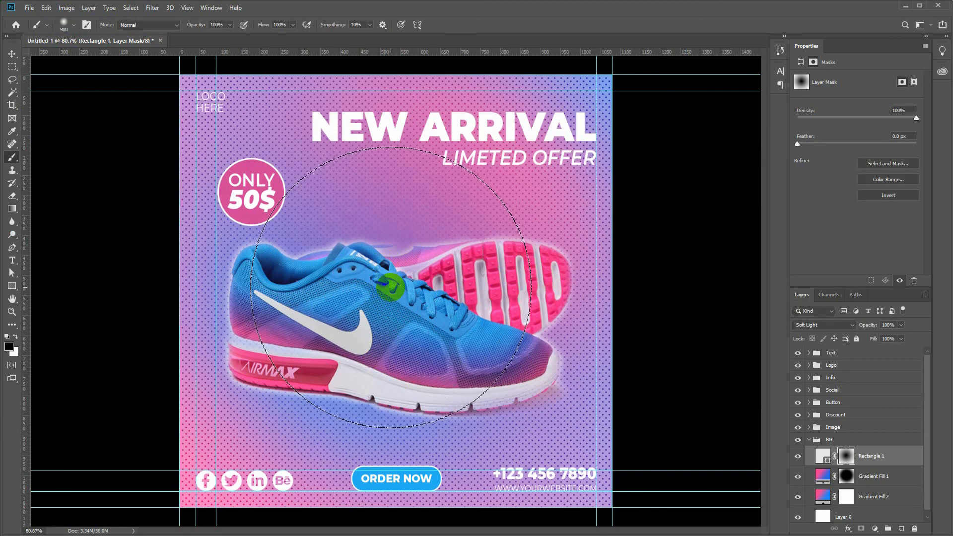
pyautogui.press(']')
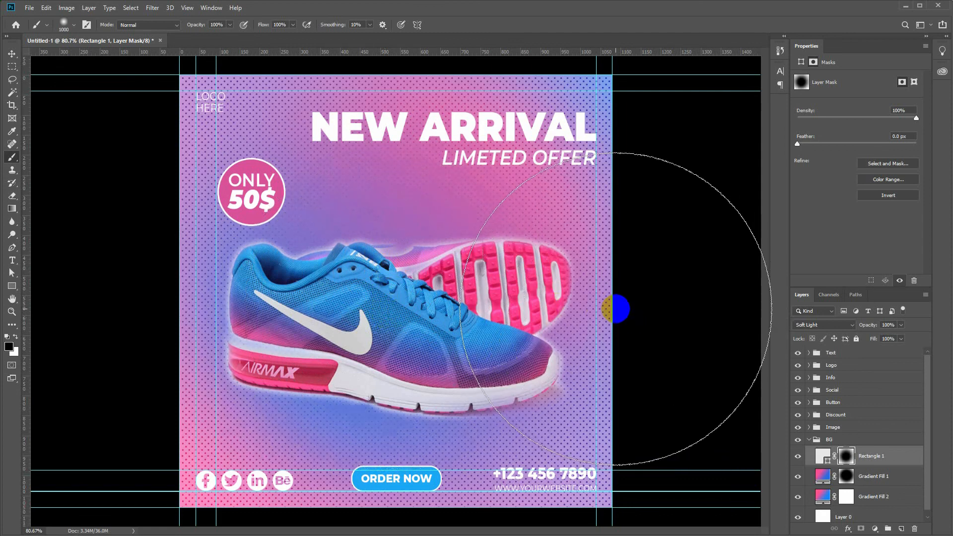
# Lower the dotted rectangle's opacity to 21%, then deselect the layer and hide the guides.
pyautogui.moveTo(890, 339); pyautogui.dragTo(870, 335)
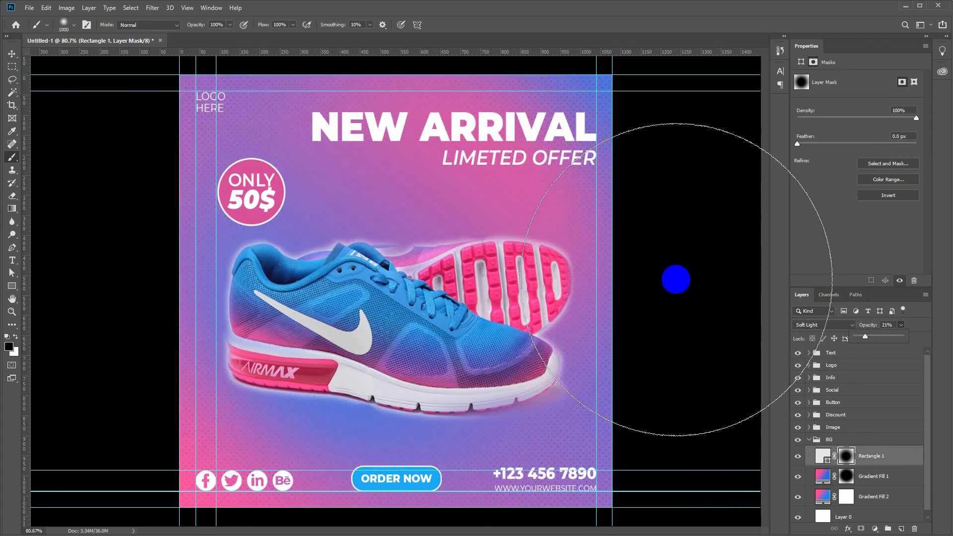
pyautogui.press('v')
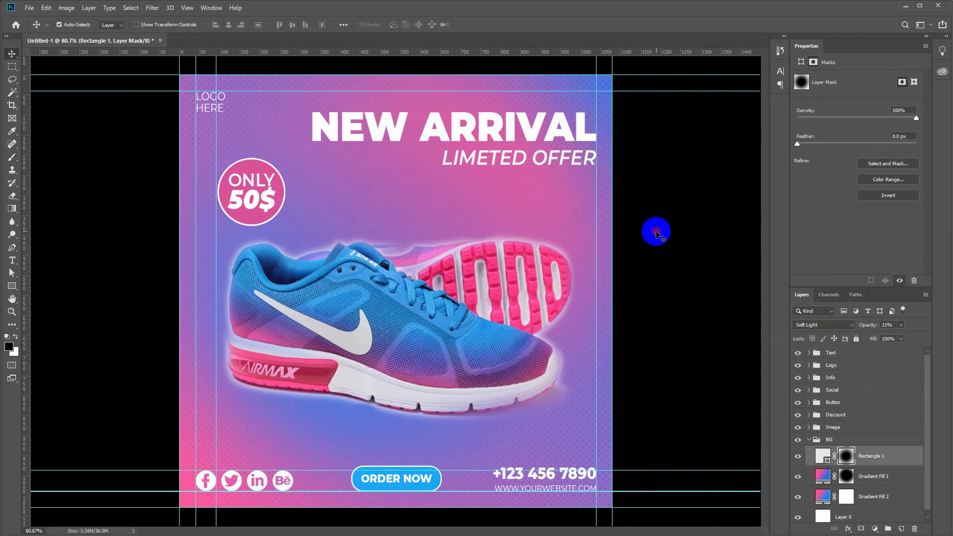
pyautogui.click(656, 233)
pyautogui.hotkey('ctrl', ';')
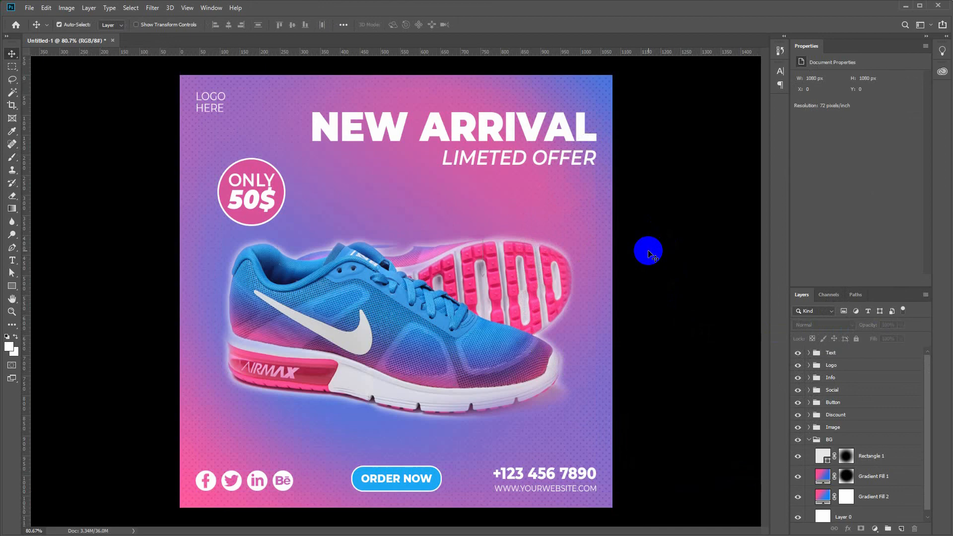